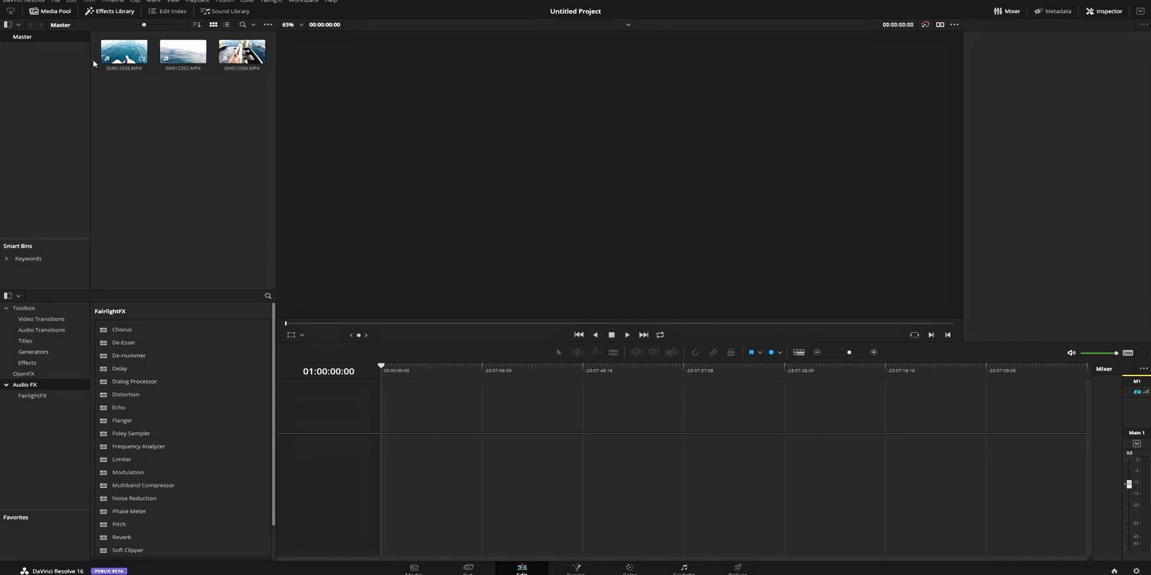
# Place the clip GH012358.MP4 at the start of the empty timeline and leave the playhead at 01:00:00:00.
pyautogui.click(119, 57)
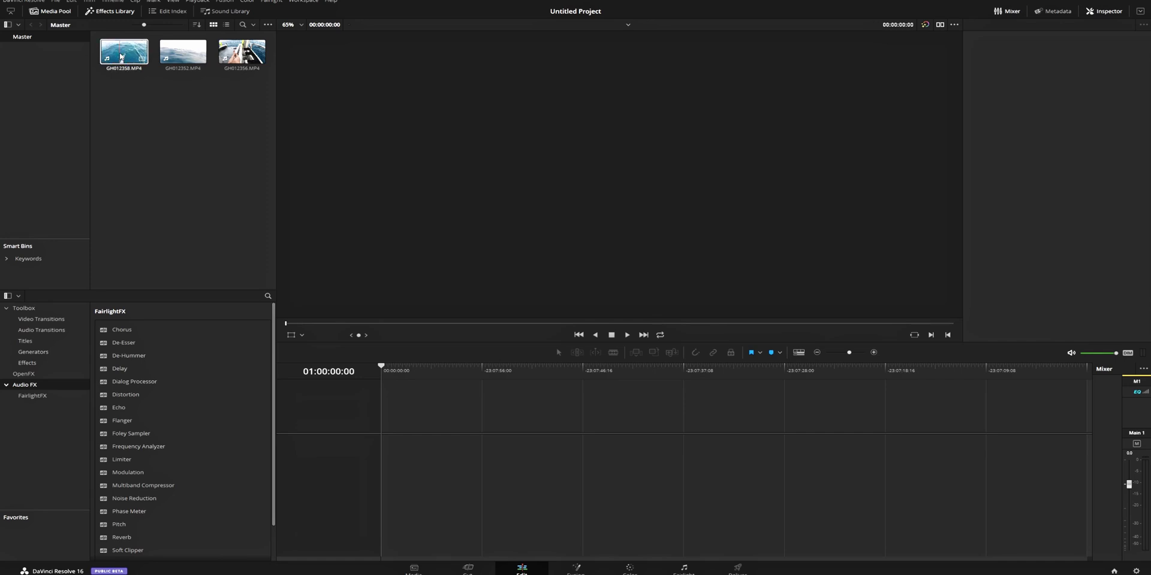
pyautogui.click(290, 175)
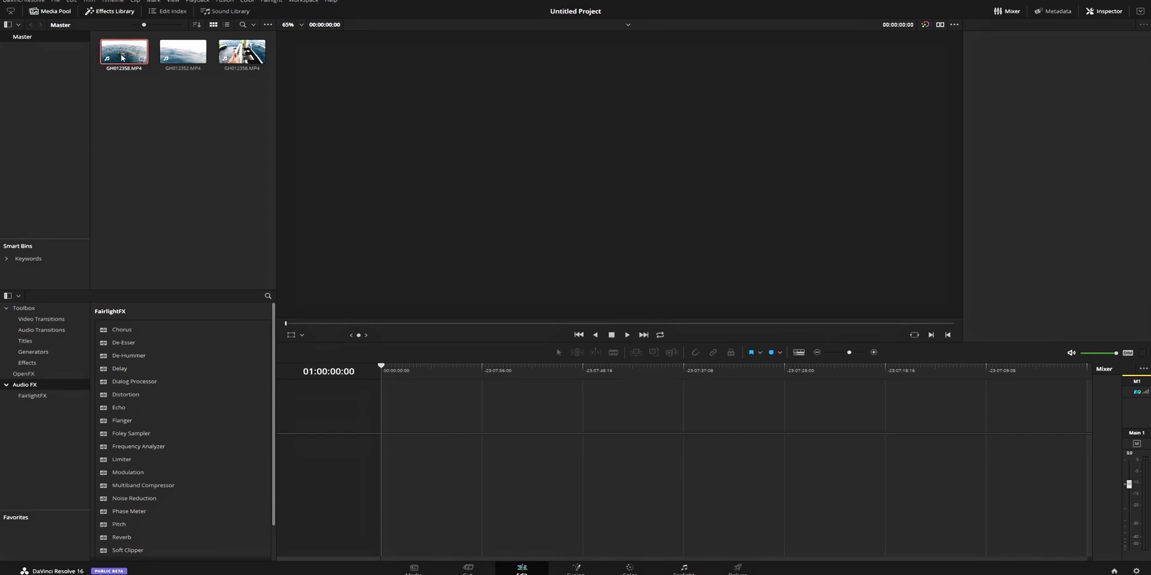
pyautogui.moveTo(124, 52); pyautogui.dragTo(383, 447)
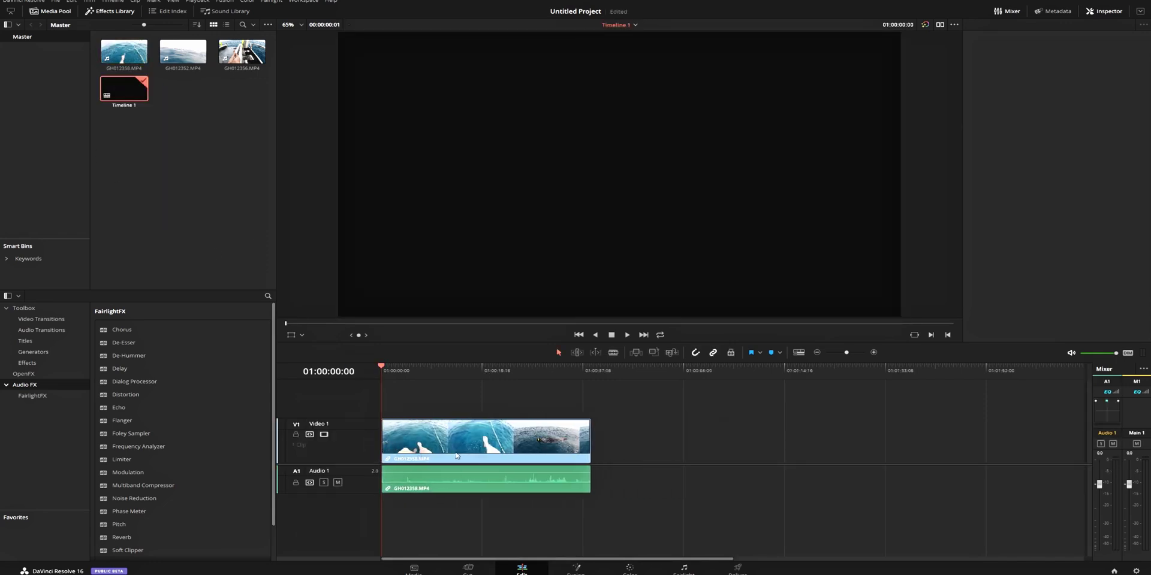
pyautogui.click(401, 369)
pyautogui.moveTo(401, 369)
pyautogui.mouseDown()
pyautogui.moveTo(549, 364)
pyautogui.moveTo(381, 369)
pyautogui.mouseUp()
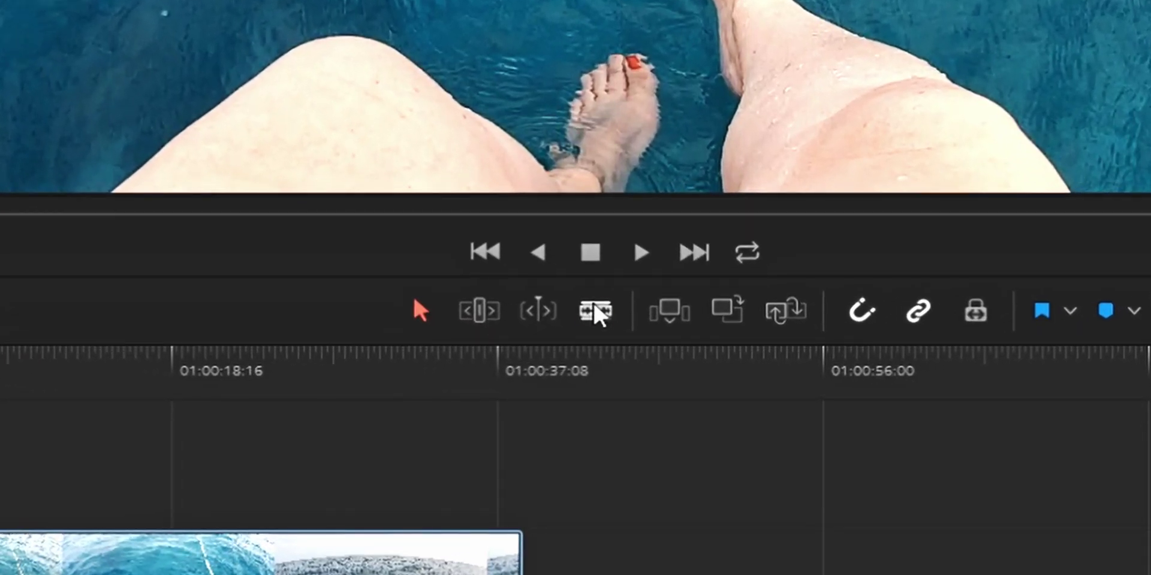
# Split the GH012358.MP4 clip at 01:00:20:00 and put the second piece in front of the first one.
pyautogui.click(596, 316)
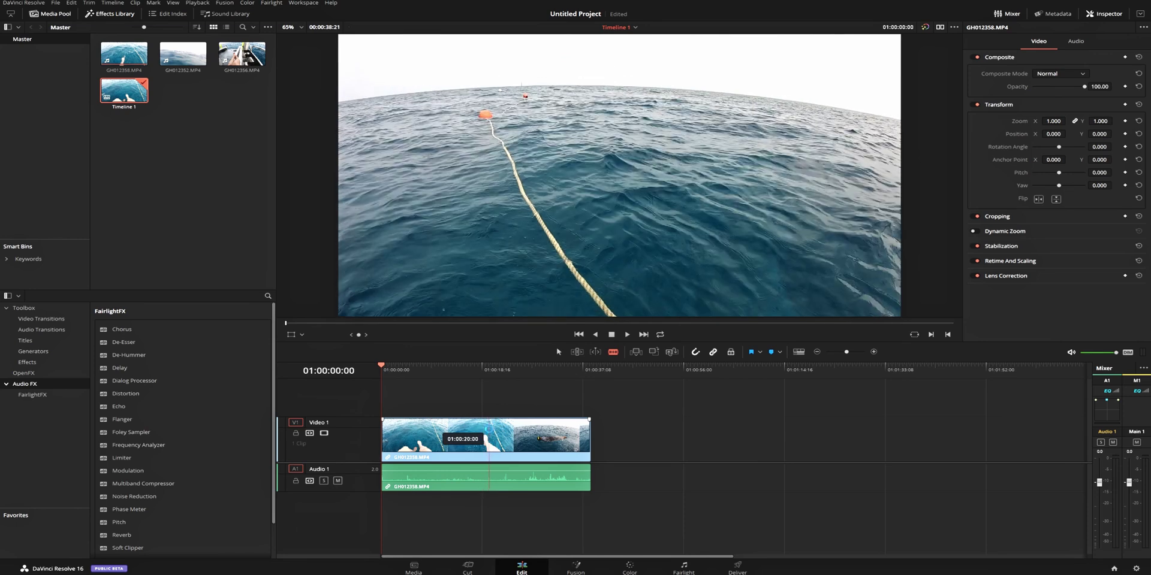
pyautogui.click(489, 430)
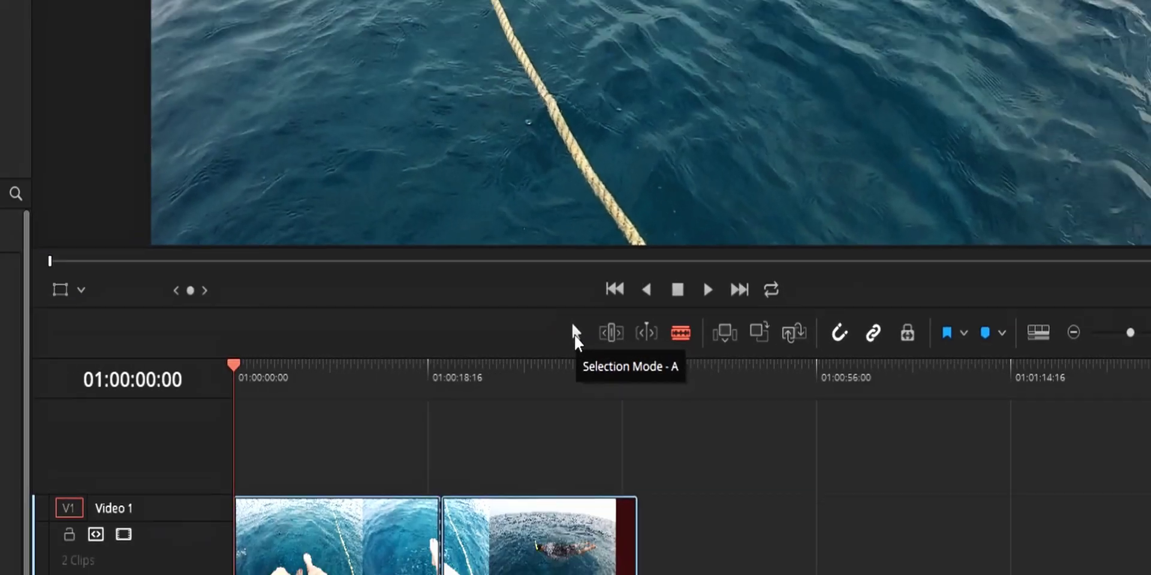
pyautogui.click(588, 320)
pyautogui.click(471, 418)
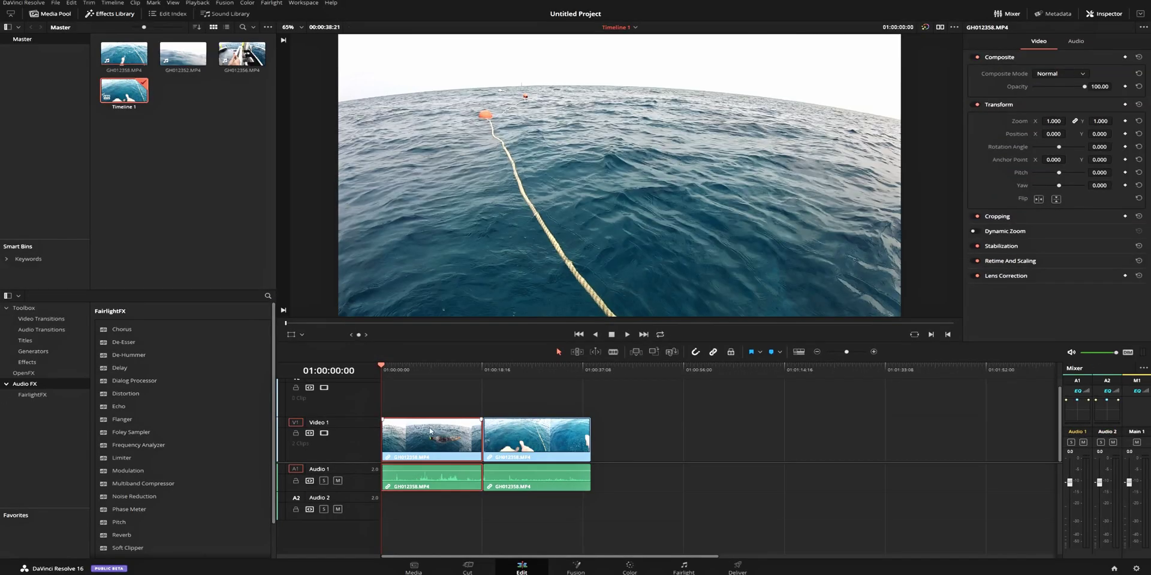
pyautogui.moveTo(442, 443)
pyautogui.mouseDown()
pyautogui.moveTo(446, 406)
pyautogui.moveTo(422, 439)
pyautogui.mouseUp()
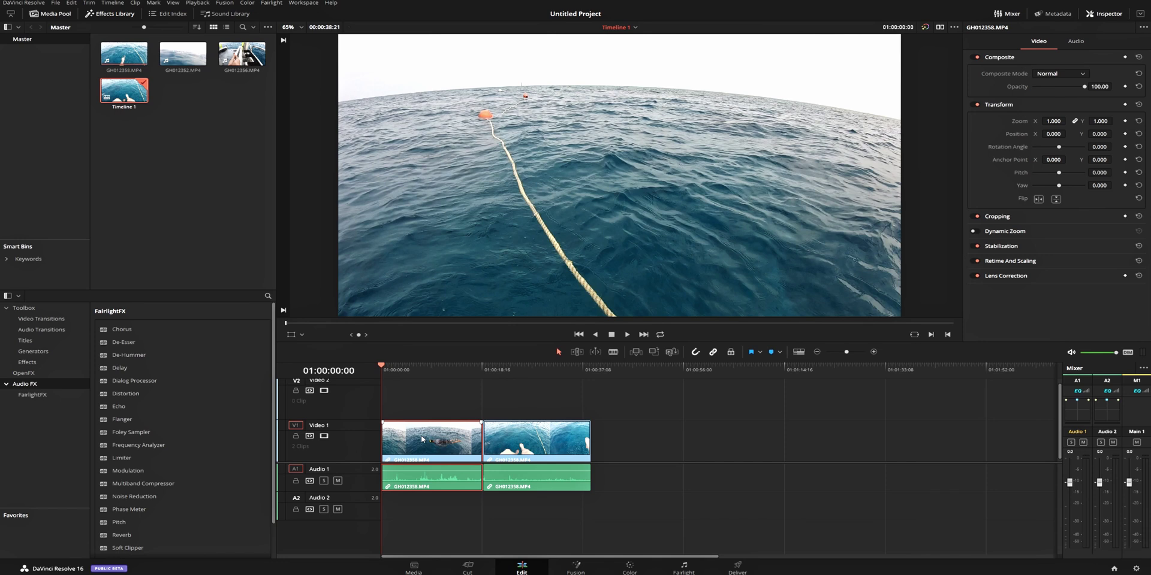
pyautogui.moveTo(422, 439)
pyautogui.mouseDown()
pyautogui.moveTo(420, 401)
pyautogui.moveTo(422, 440)
pyautogui.mouseUp()
pyautogui.click(817, 352)
pyautogui.click(873, 352)
pyautogui.click(817, 352)
pyautogui.click(874, 352)
pyautogui.scroll(-1, 671, 408)
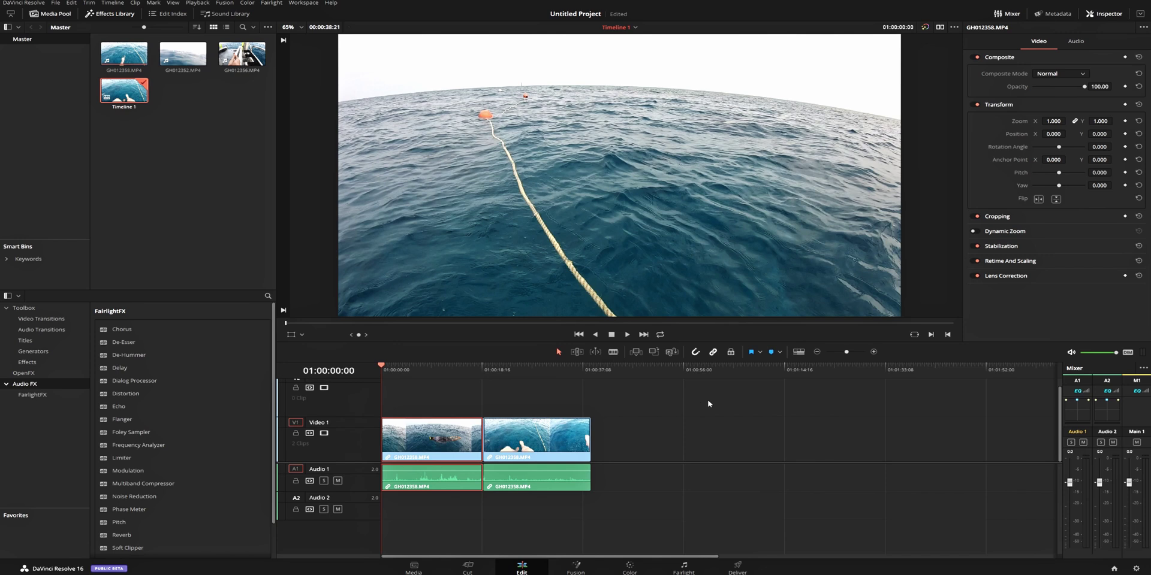
pyautogui.scroll(2, 695, 399)
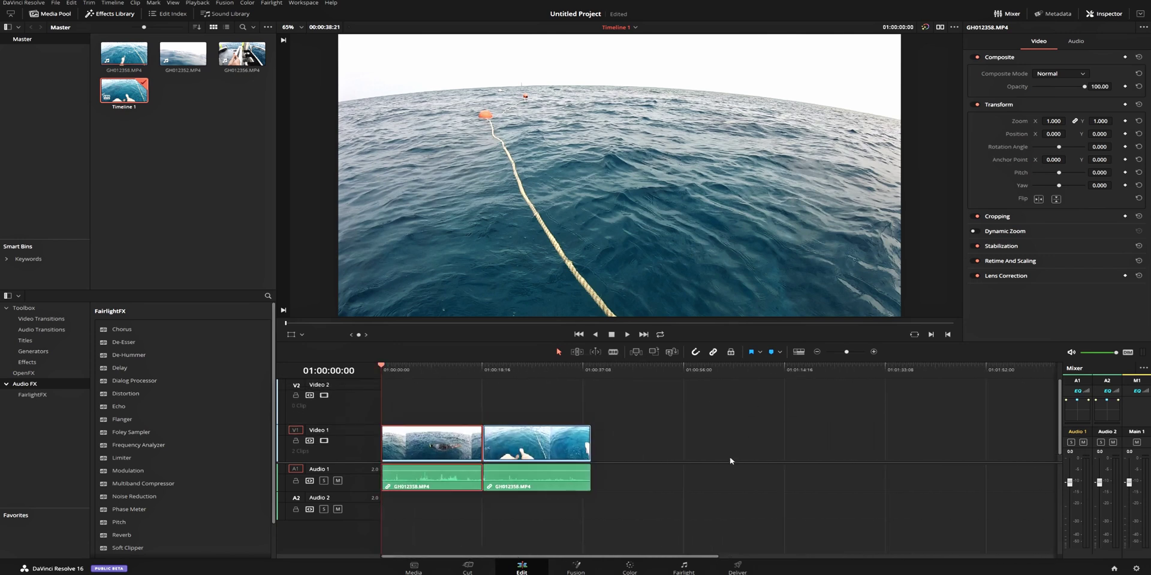
pyautogui.hscroll(2, 695, 440)
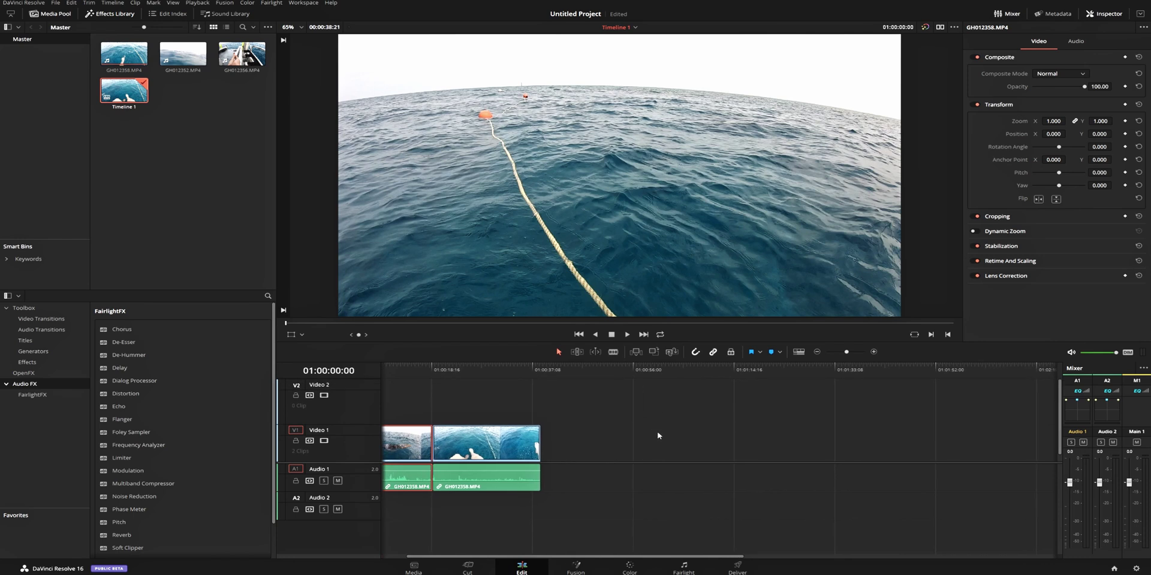
pyautogui.hscroll(-2, 779, 444)
pyautogui.scroll(-1, 764, 447)
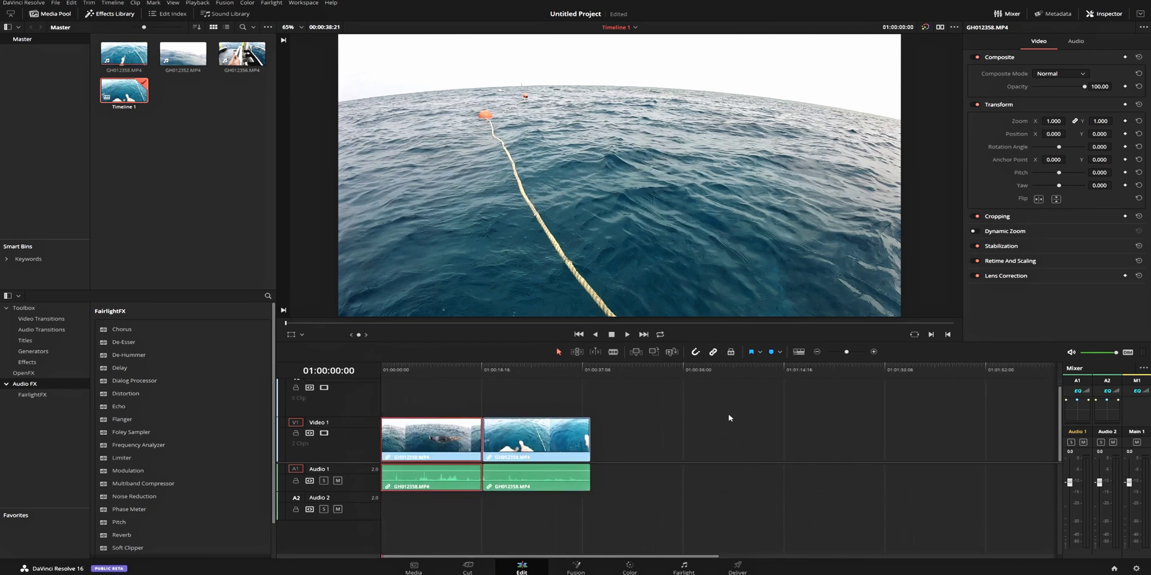
pyautogui.hscroll(-1, 755, 421)
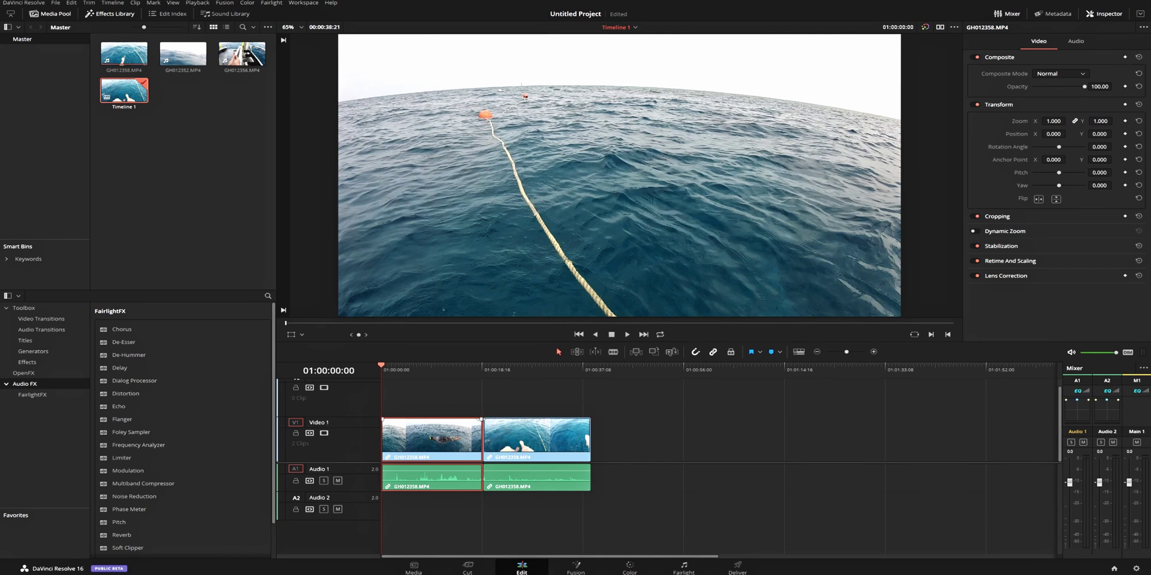
# Look through the available video transitions in the effects library and select Cross Dissolve.
pyautogui.click(30, 363)
pyautogui.click(38, 319)
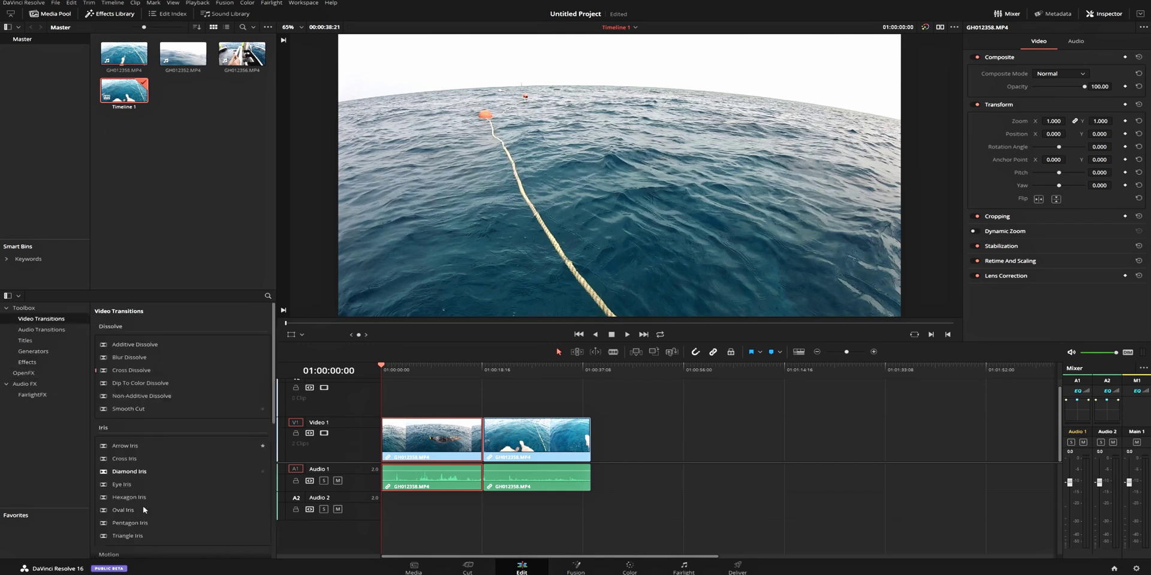
pyautogui.click(110, 14)
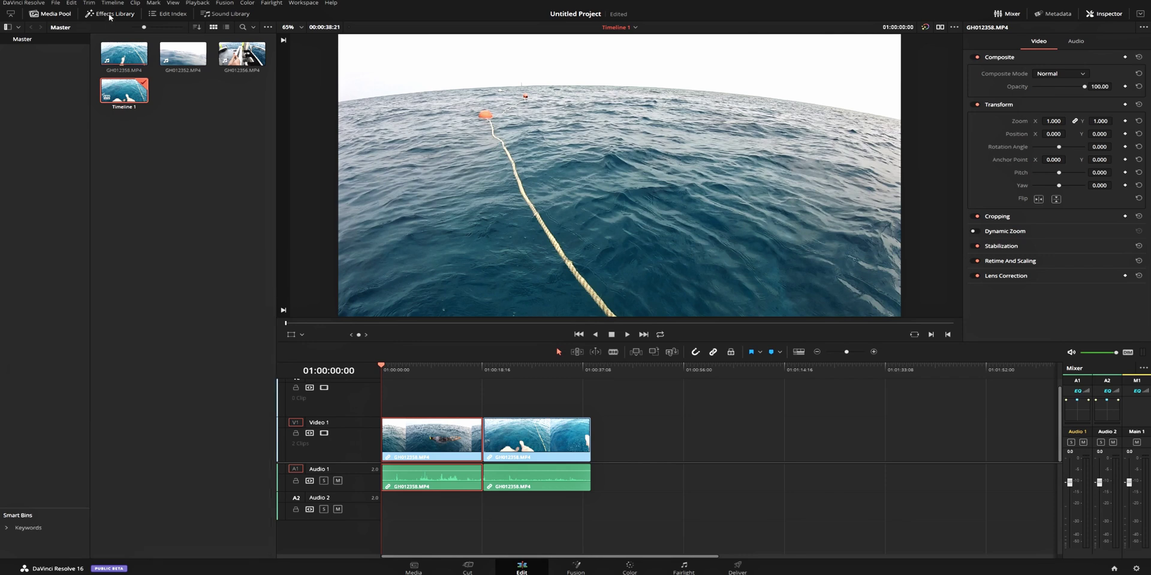
pyautogui.click(110, 17)
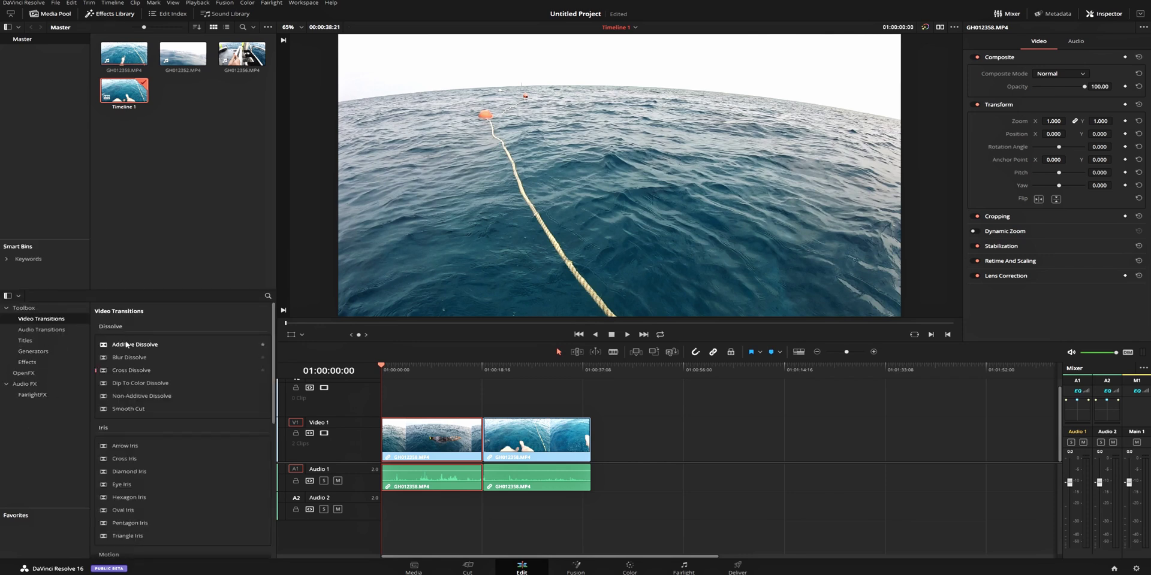
pyautogui.moveTo(122, 367); pyautogui.dragTo(190, 389)
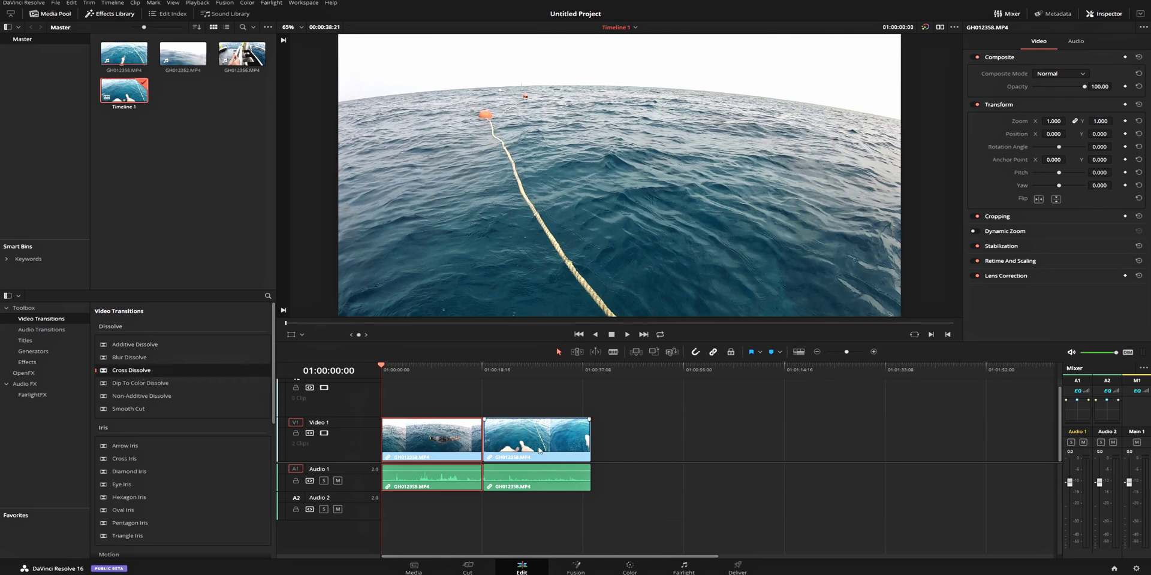
# Move the second clip up to Video 2, turn snapping off and shift the clip earlier to overlap the first clip's end.
pyautogui.moveTo(541, 453); pyautogui.dragTo(539, 412)
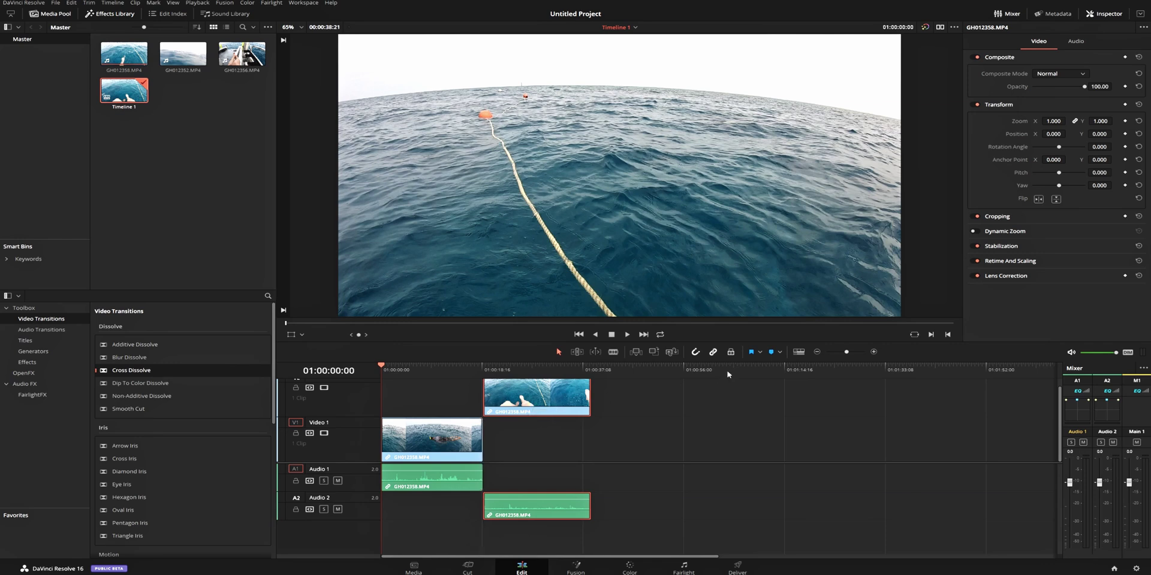
pyautogui.click(695, 353)
pyautogui.moveTo(508, 403); pyautogui.dragTo(499, 403)
pyautogui.scroll(1, 553, 451)
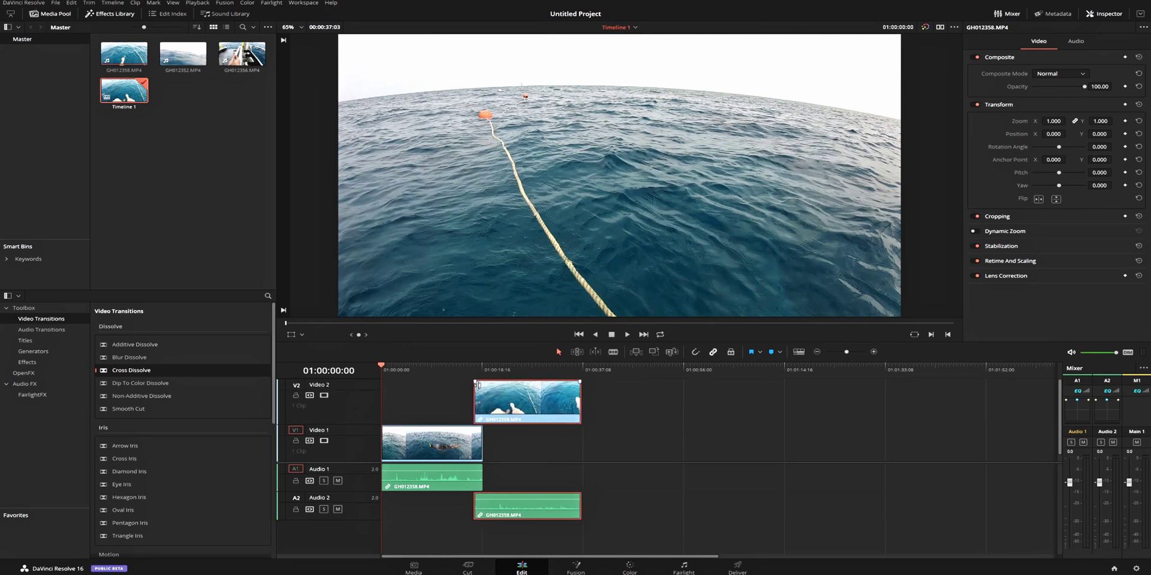
# Add a fade-in to the Video 2 clip and a fade-out to the Video 1 clip over their overlap, and play the crossfade.
pyautogui.moveTo(475, 382); pyautogui.dragTo(484, 381)
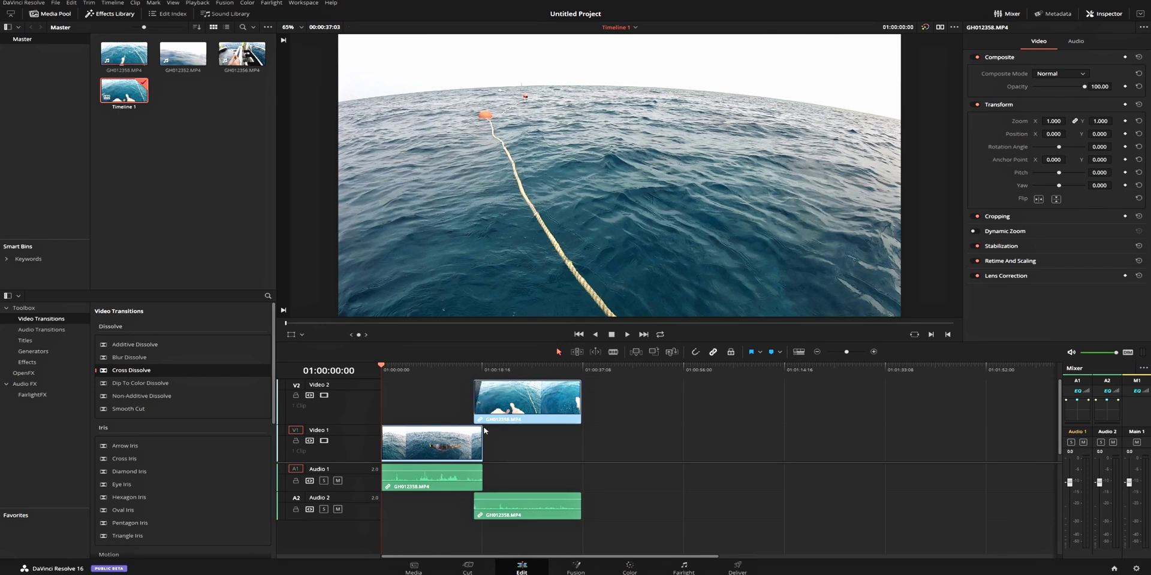
pyautogui.moveTo(482, 427); pyautogui.dragTo(474, 427)
pyautogui.click(466, 369)
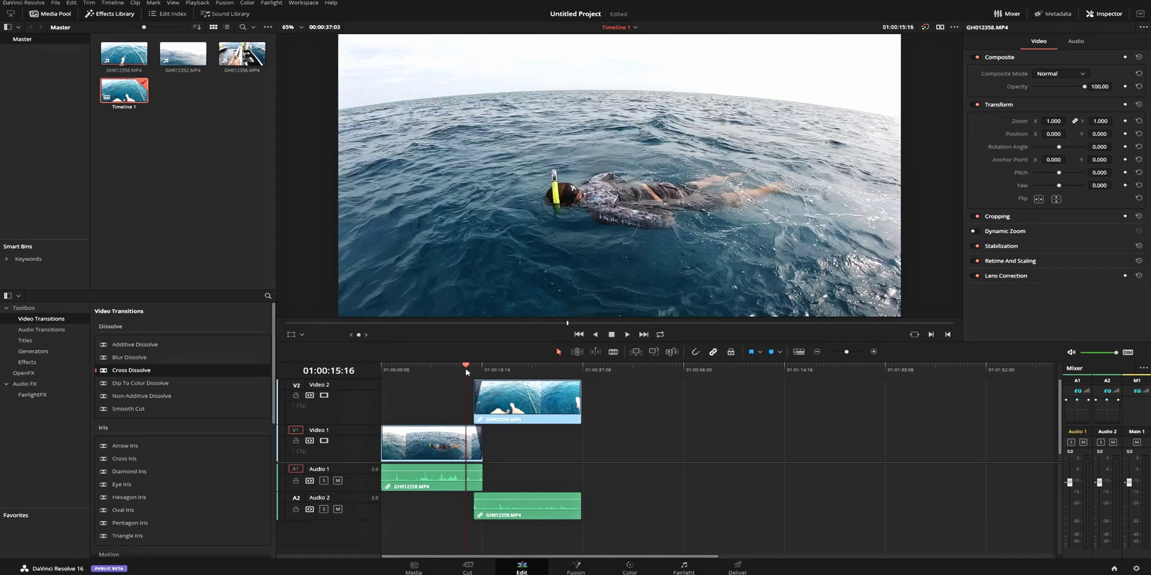
pyautogui.press('space')
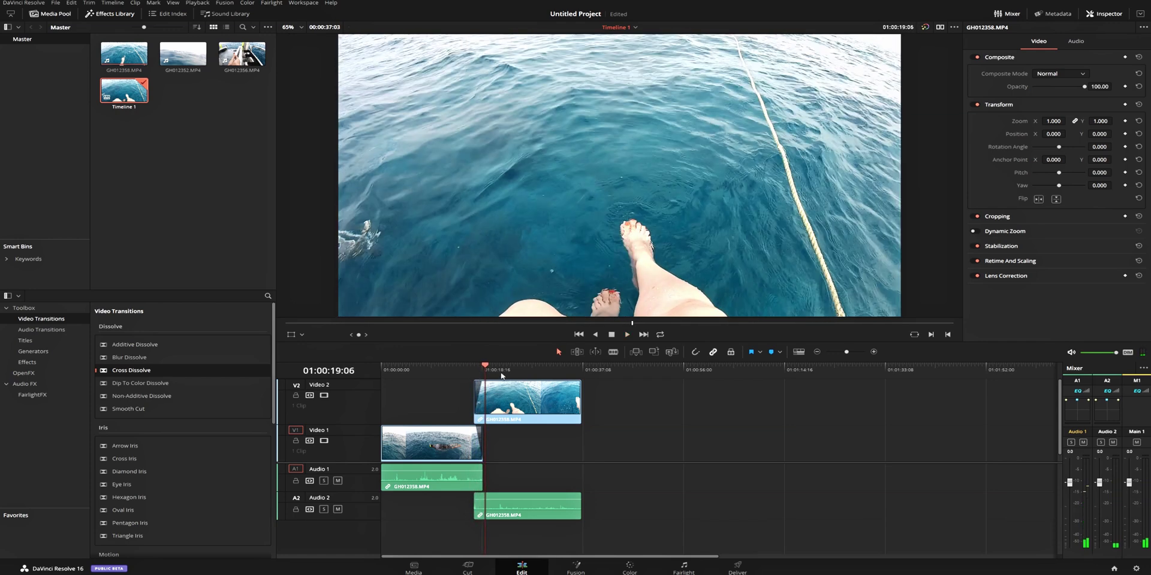
pyautogui.press('space')
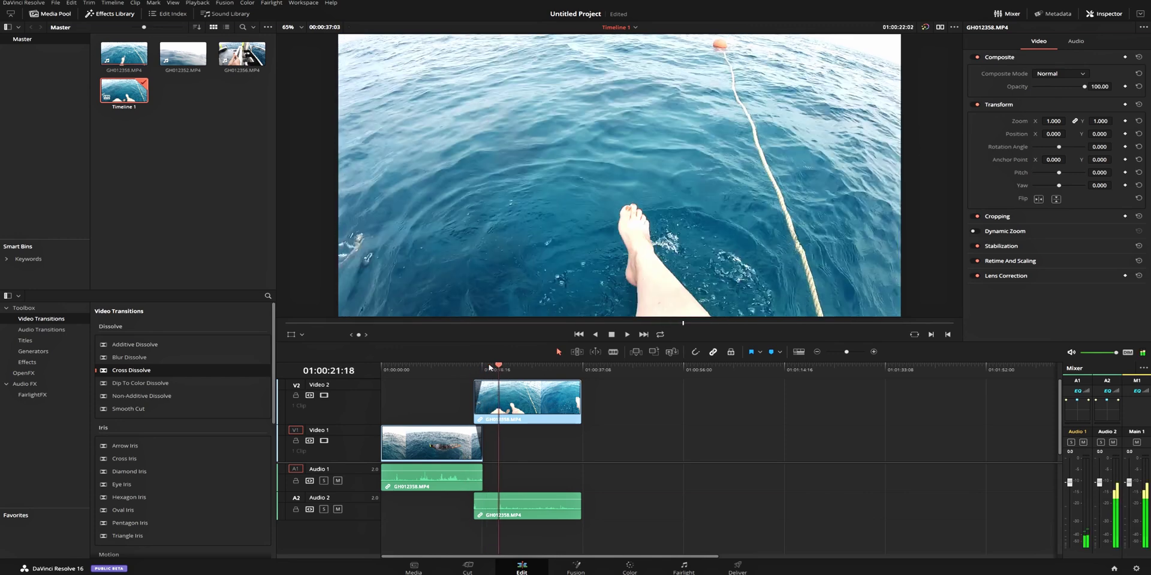
pyautogui.click(471, 367)
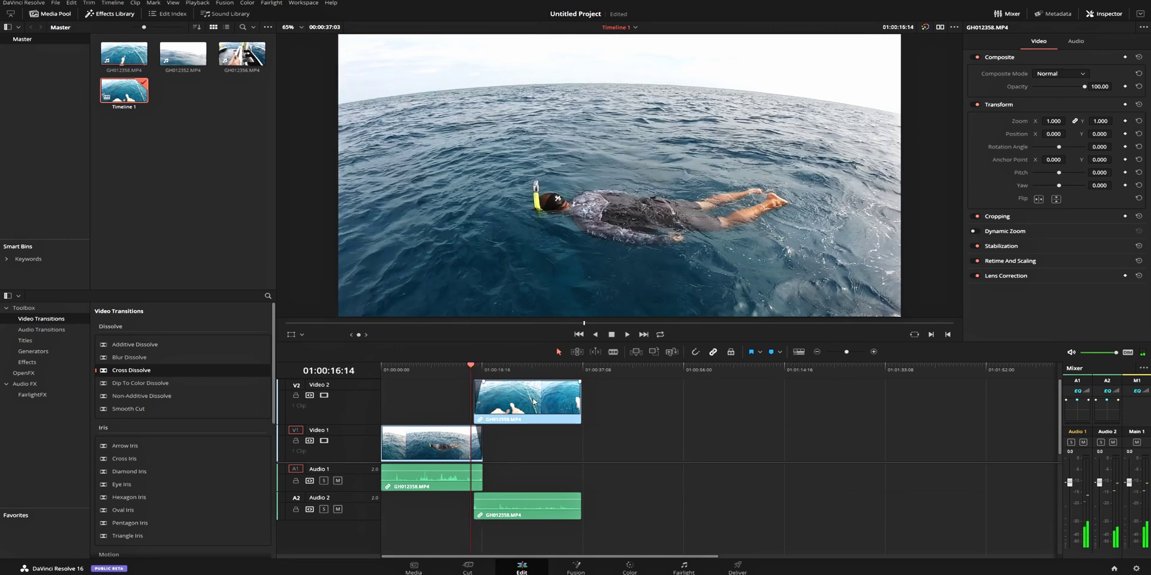
# Move the Video 2 clip back onto Video 1 directly after the first clip and play across the cut.
pyautogui.moveTo(511, 401); pyautogui.dragTo(556, 449)
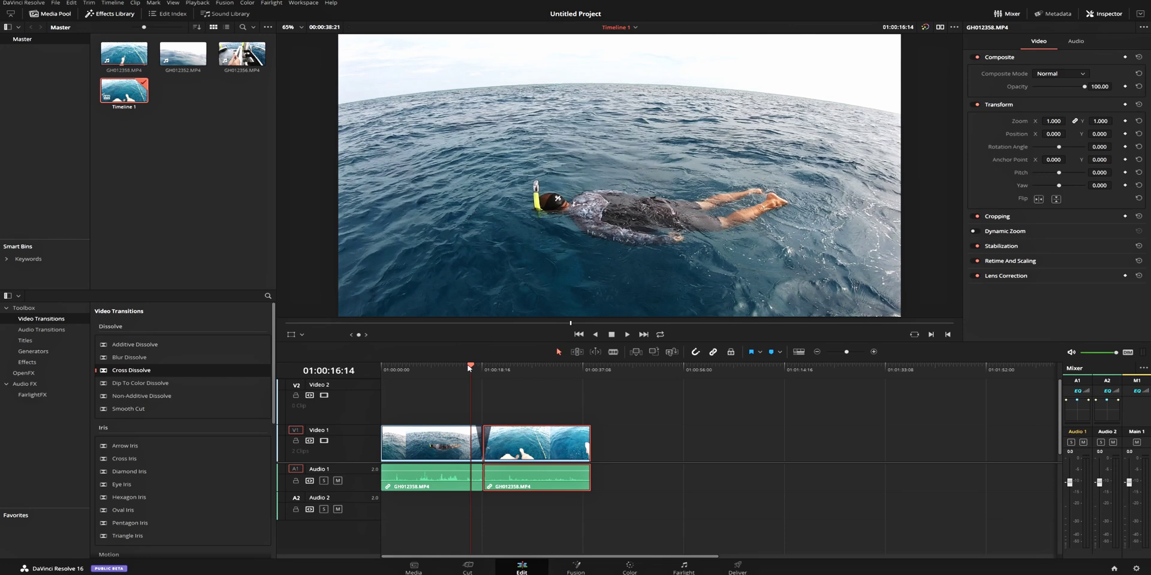
pyautogui.press('space')
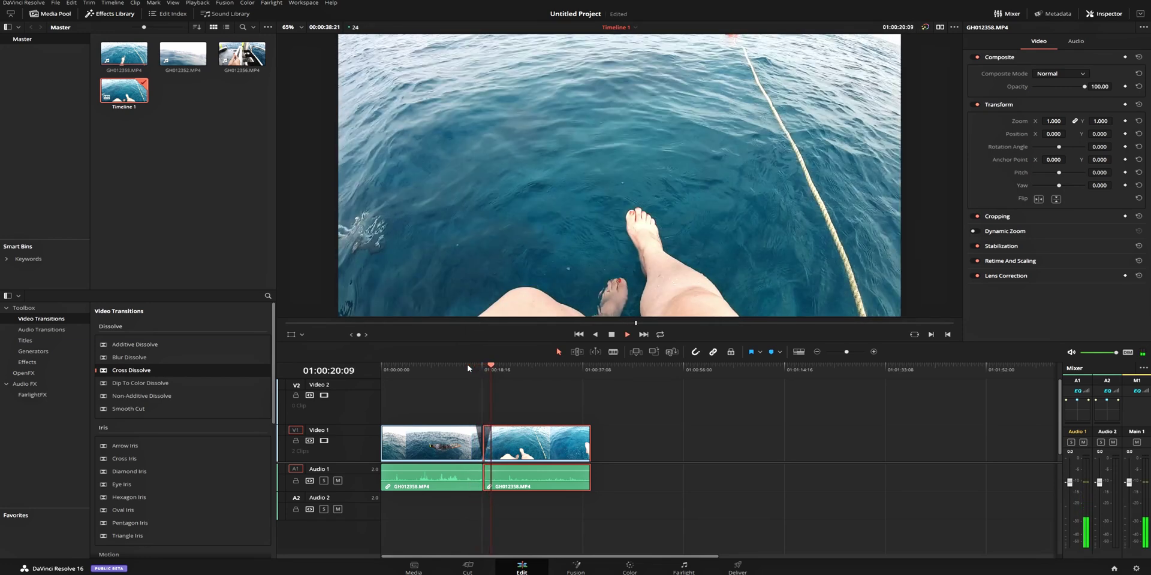
pyautogui.press('space')
# Move the second clip up to Video 2 again, shifted 01:16 earlier over the first clip's end, and review the overlap.
pyautogui.moveTo(518, 455); pyautogui.dragTo(509, 421)
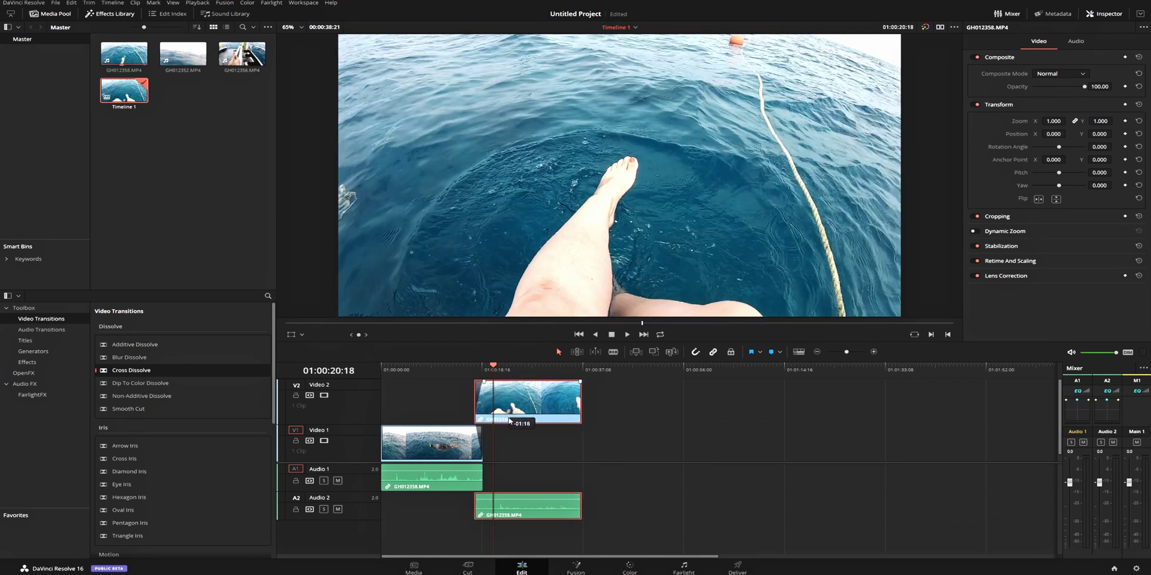
pyautogui.click(472, 372)
pyautogui.click(483, 372)
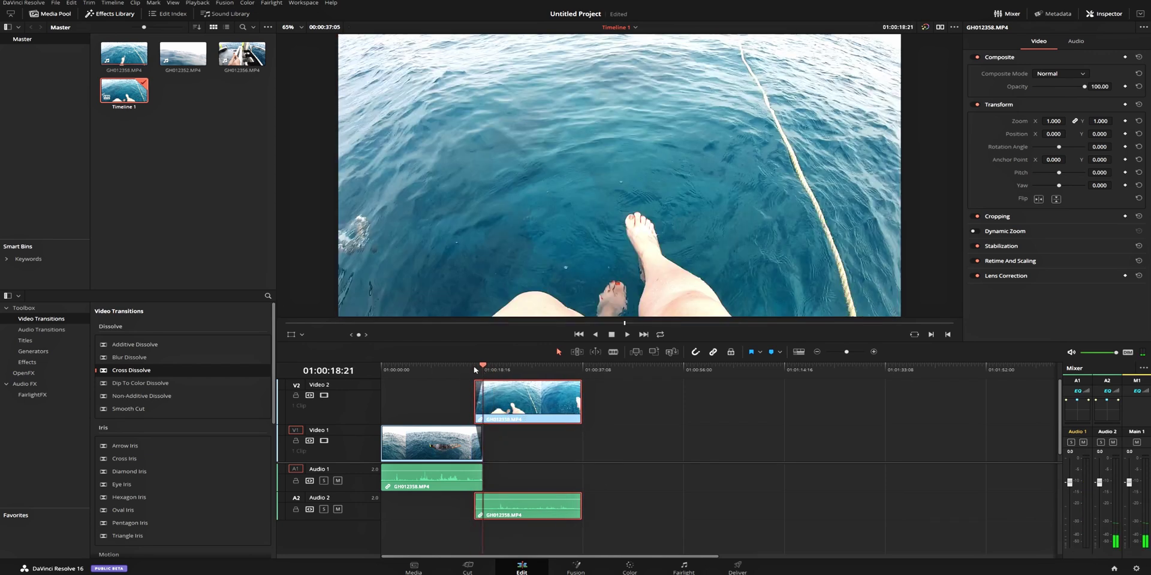
pyautogui.click(474, 370)
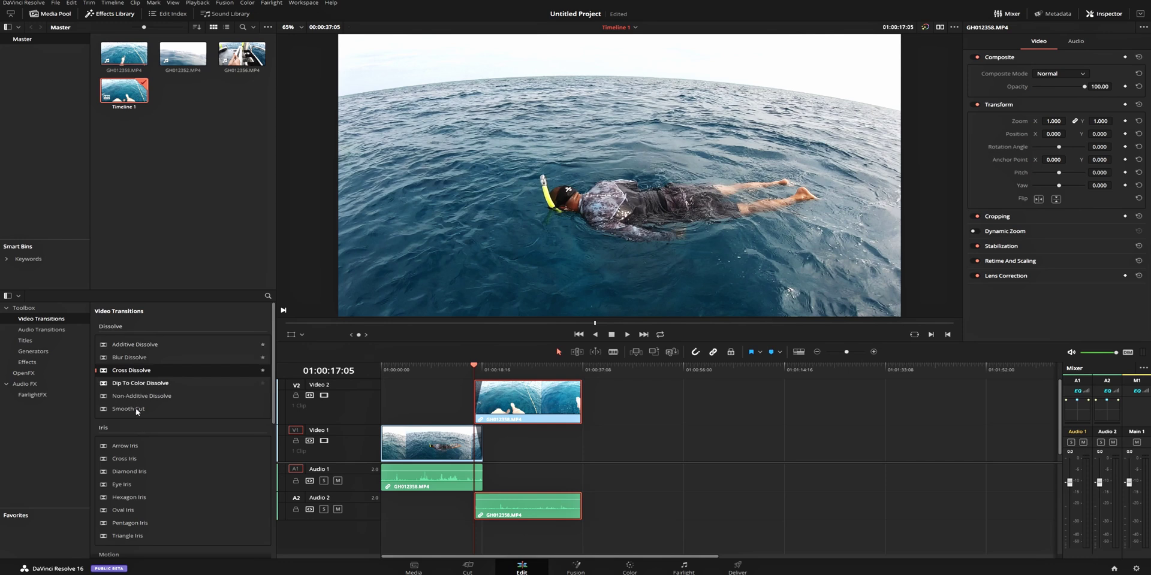
pyautogui.click(634, 447)
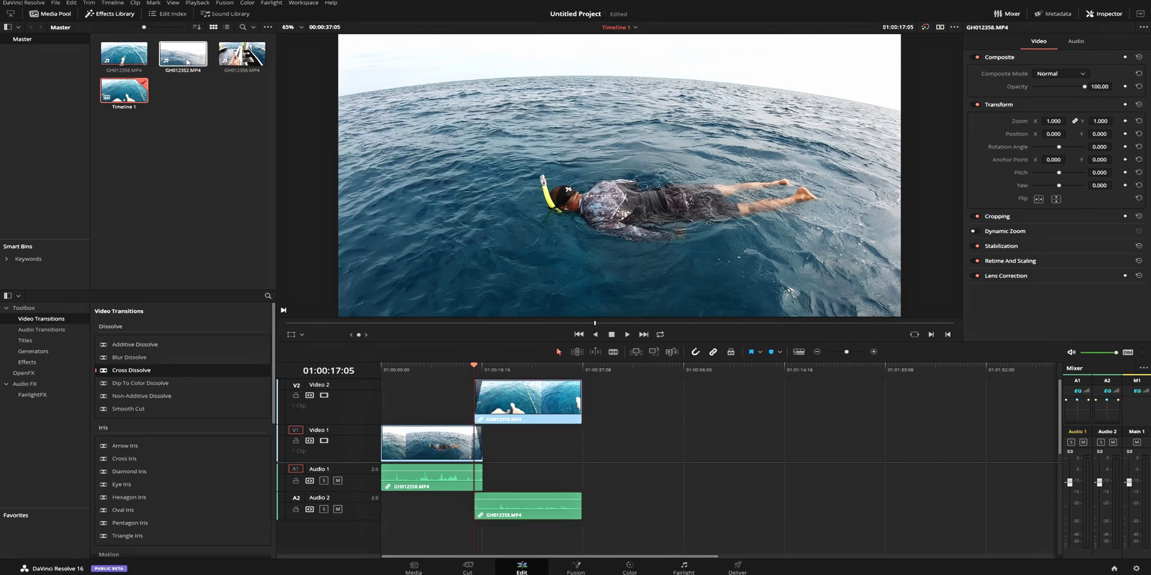
# Add GH012352.MP4 to Video 1 beyond the existing clips and split it at 01:00:56:14 and 01:01:20:16.
pyautogui.moveTo(183, 54); pyautogui.dragTo(646, 446)
pyautogui.moveTo(619, 368); pyautogui.dragTo(688, 393)
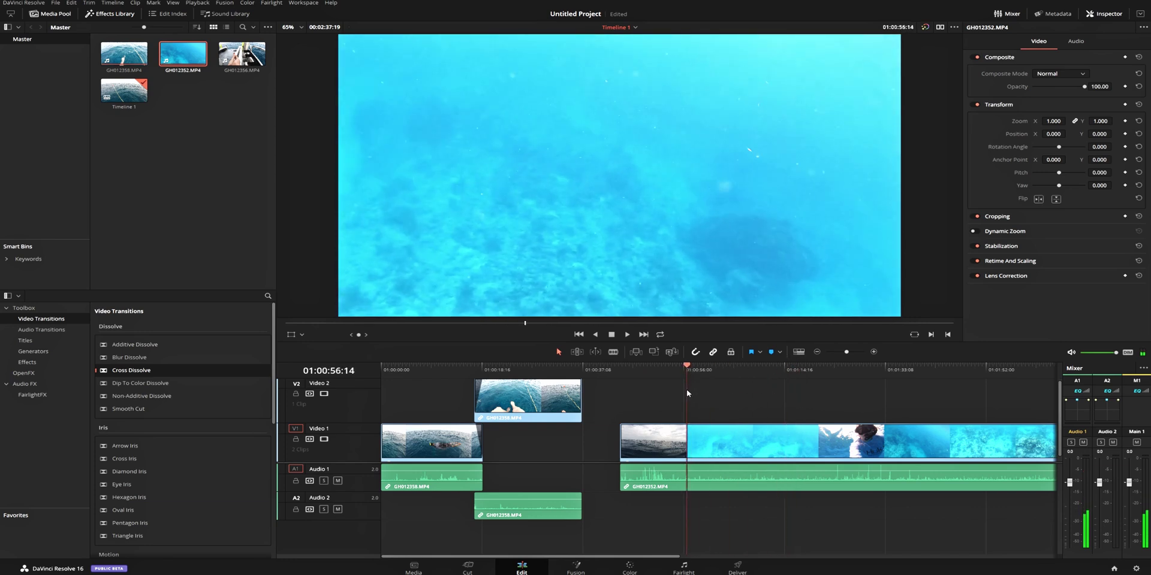
pyautogui.hotkey('ctrl', 'b')
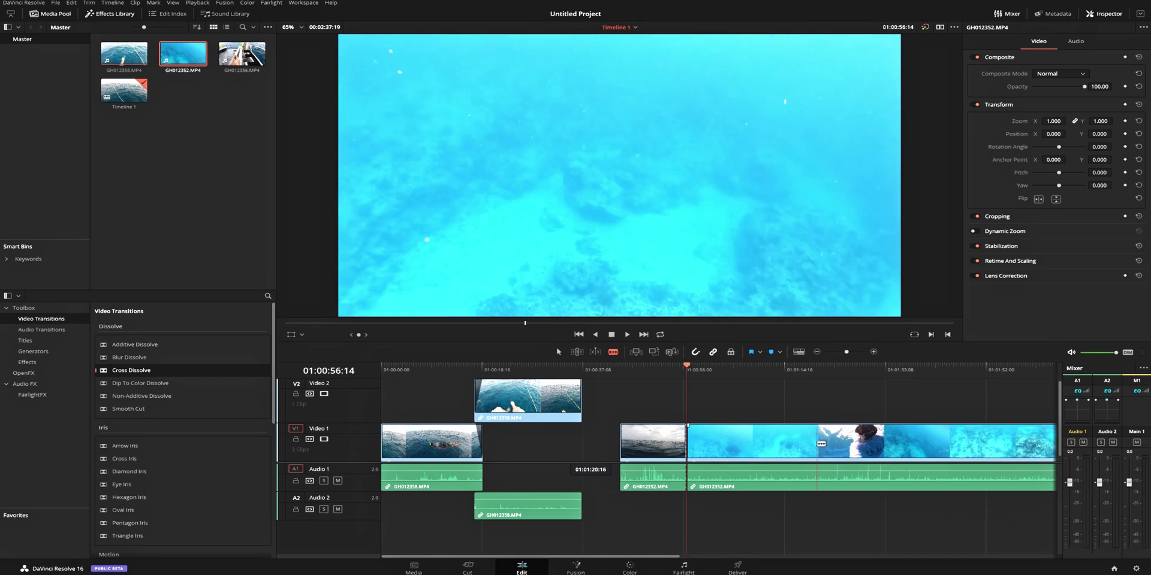
pyautogui.click(816, 443)
pyautogui.press('a')
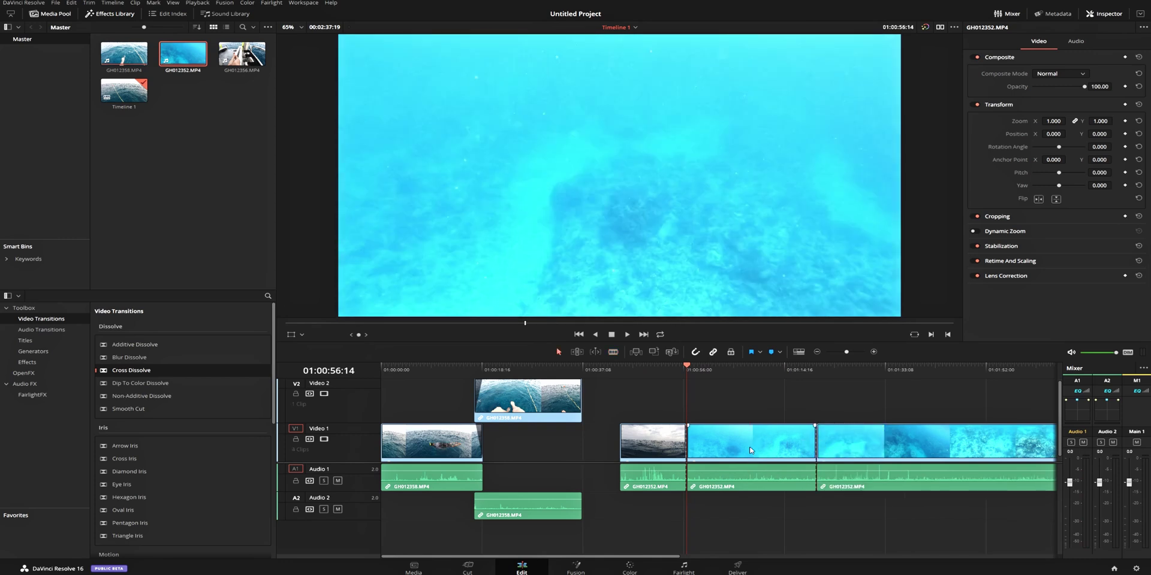
# Delete the first piece of GH012352.MP4 and move its middle piece earlier on Video 1, closer to the existing clips.
pyautogui.click(643, 456)
pyautogui.press('BackSpace')
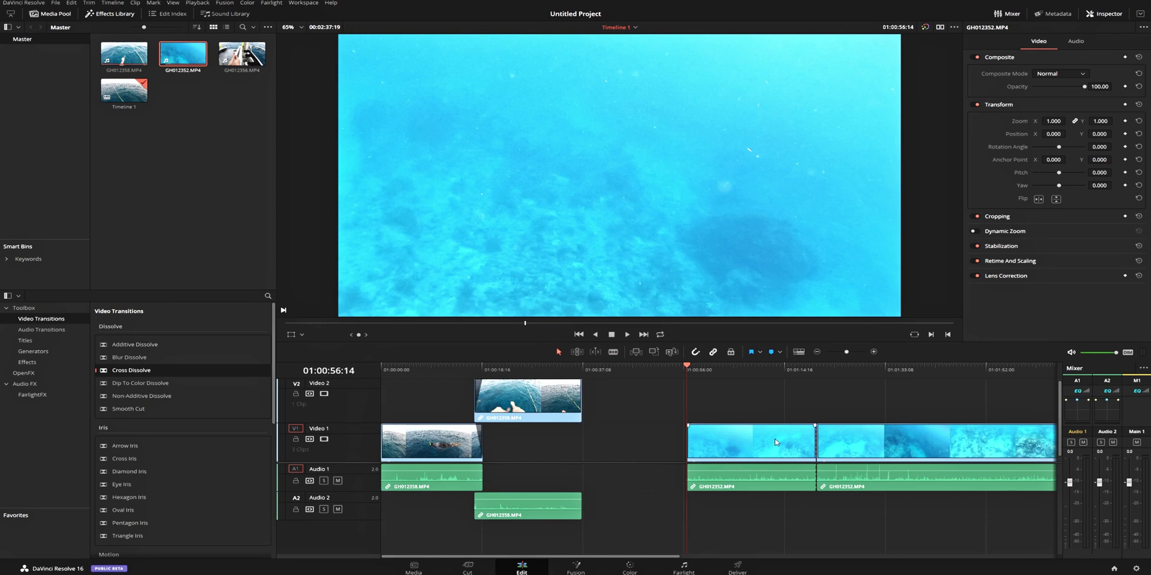
pyautogui.moveTo(775, 443); pyautogui.dragTo(690, 443)
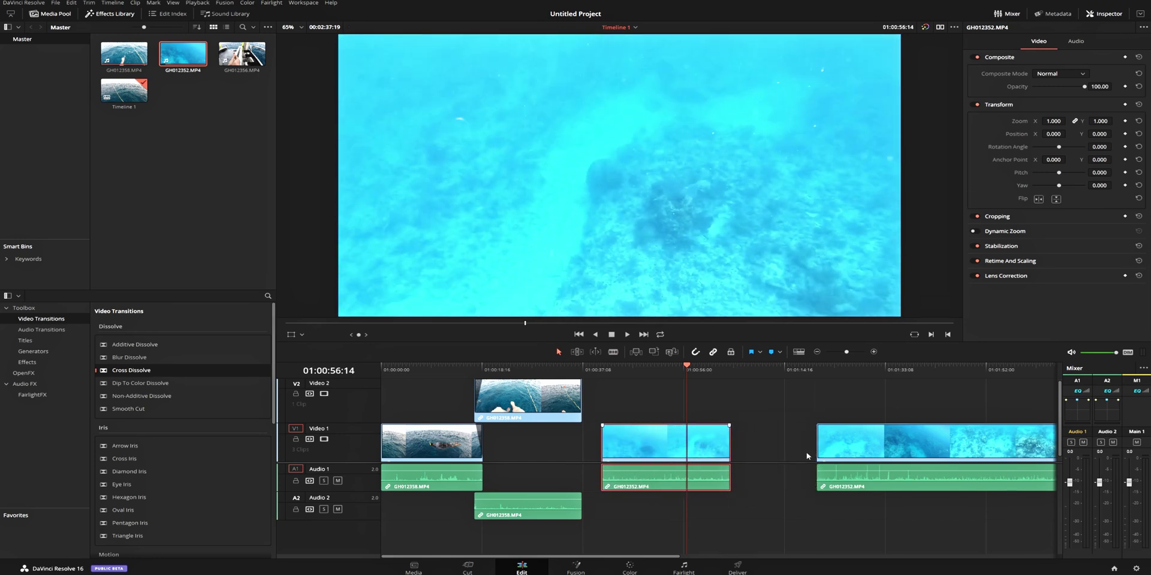
# Shift the last GH012352.MP4 piece earlier on Video 1, split it at 01:02:09:22 and delete the part before the cut.
pyautogui.moveTo(975, 444); pyautogui.dragTo(911, 447)
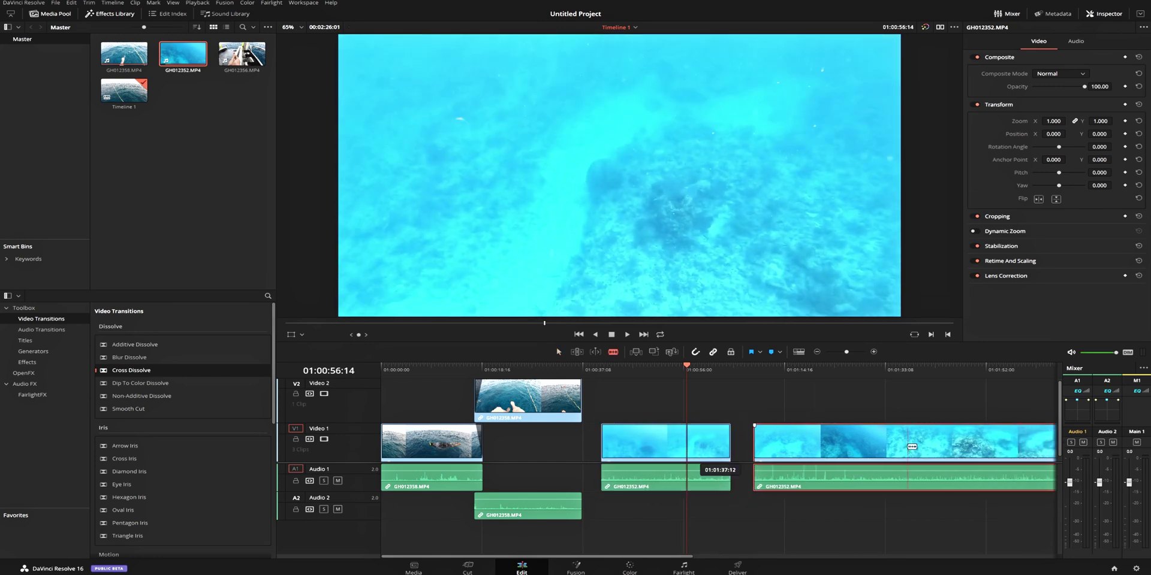
pyautogui.hscroll(5, 738, 432)
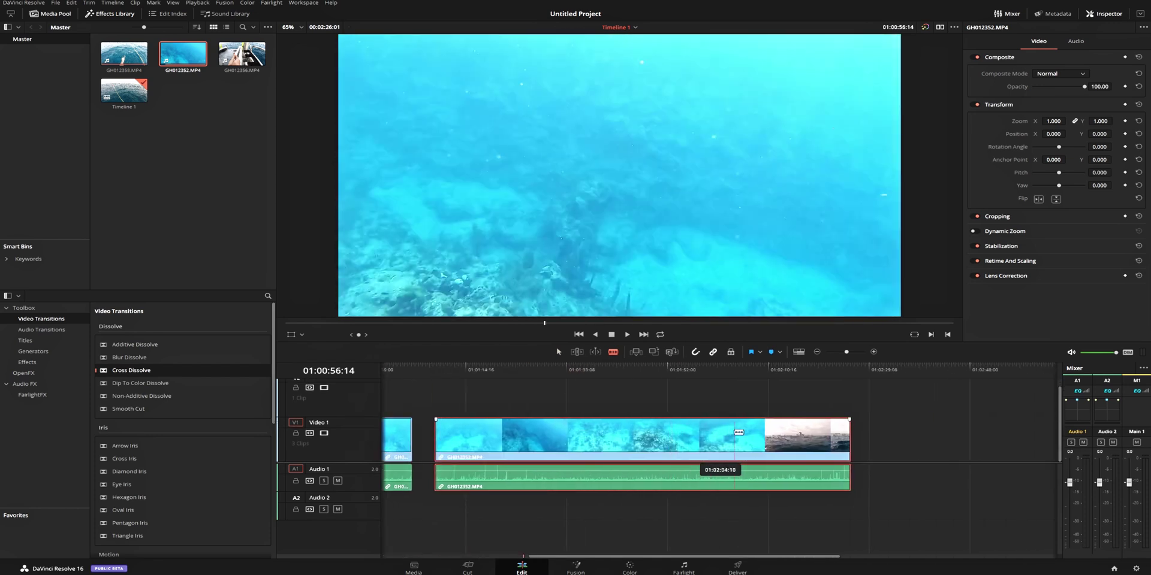
pyautogui.click(764, 438)
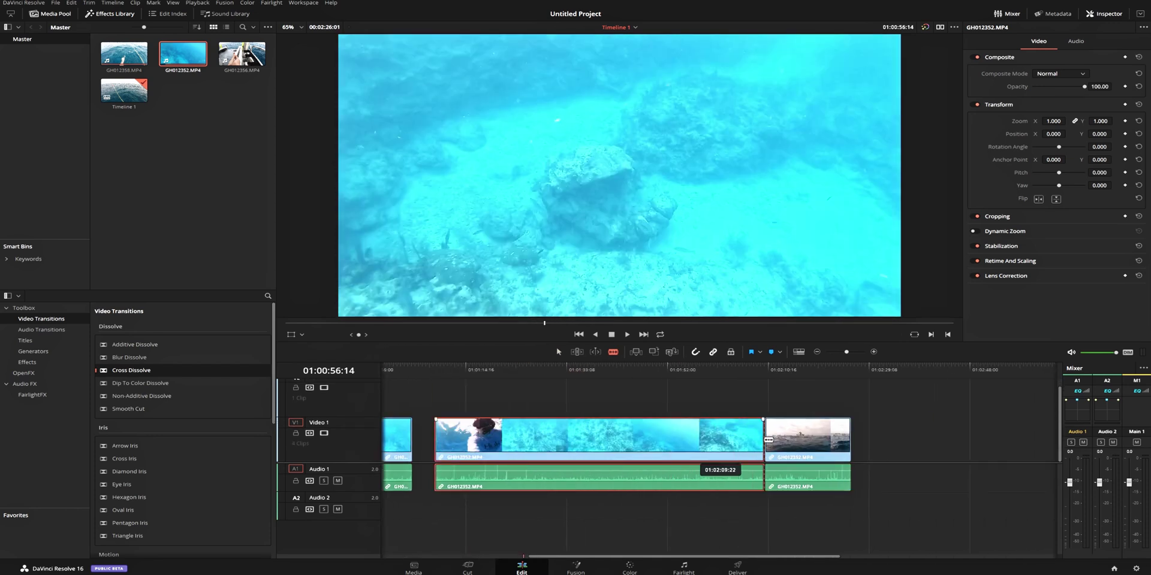
pyautogui.press('BackSpace')
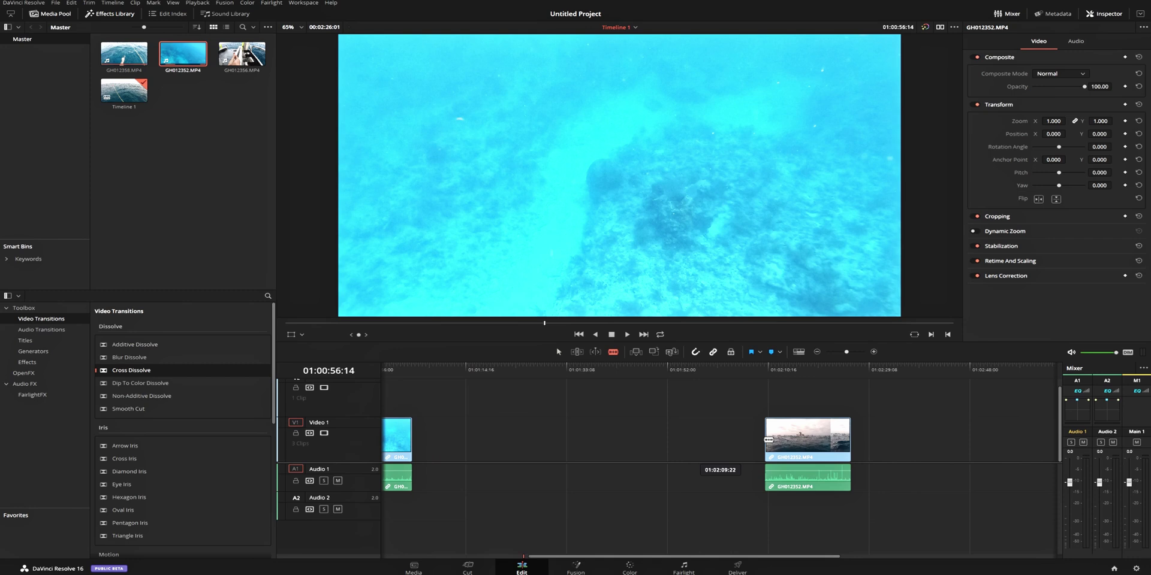
# Move the remaining end piece of GH012352.MP4 on Video 1 directly against the end of the middle piece.
pyautogui.press('a')
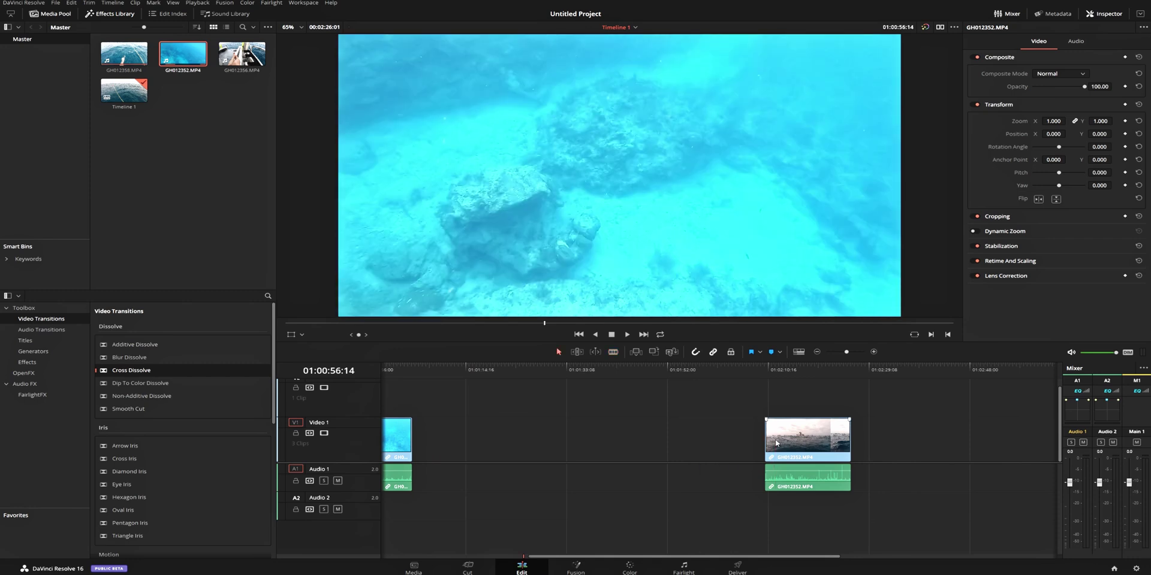
pyautogui.moveTo(777, 443); pyautogui.dragTo(447, 444)
pyautogui.hscroll(-4, 509, 401)
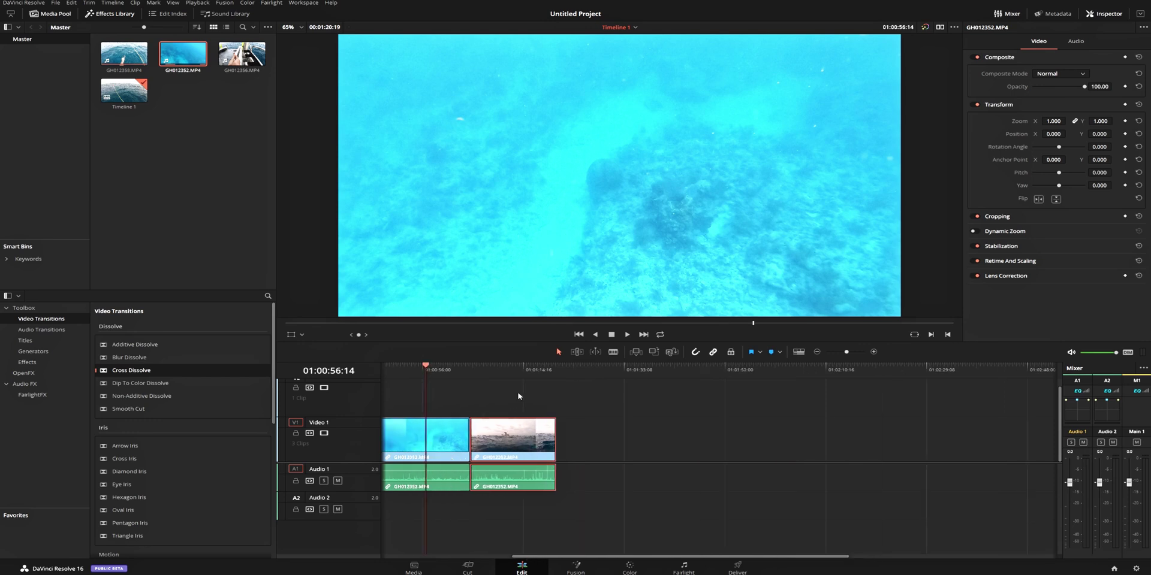
# Shift the last GH012352.MP4 piece slightly later, play across the small gap, and move the piece back against the middle one.
pyautogui.click(583, 396)
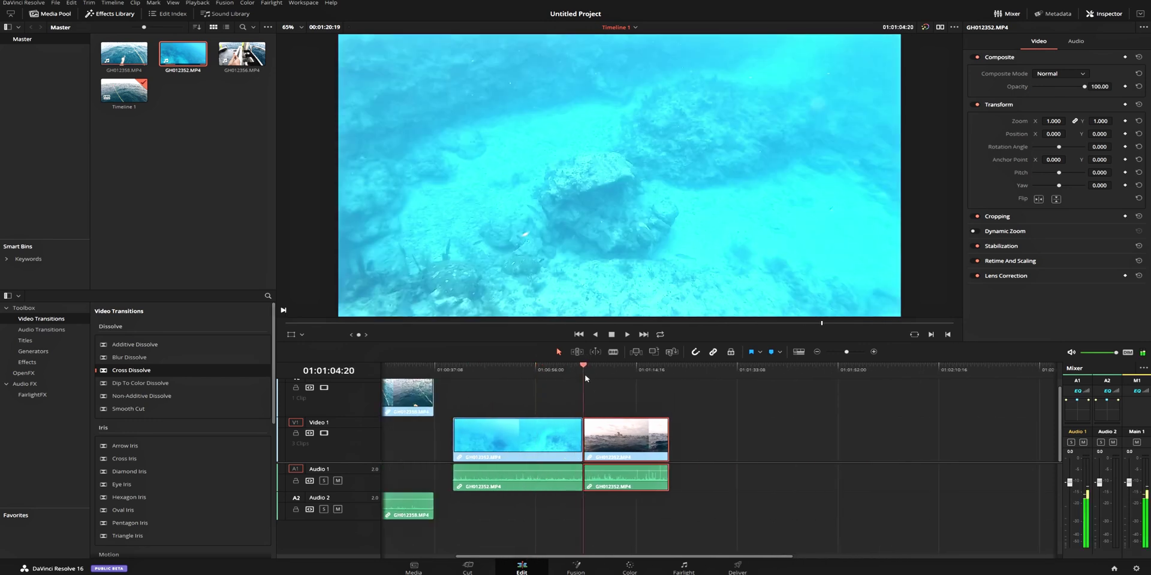
pyautogui.click(574, 378)
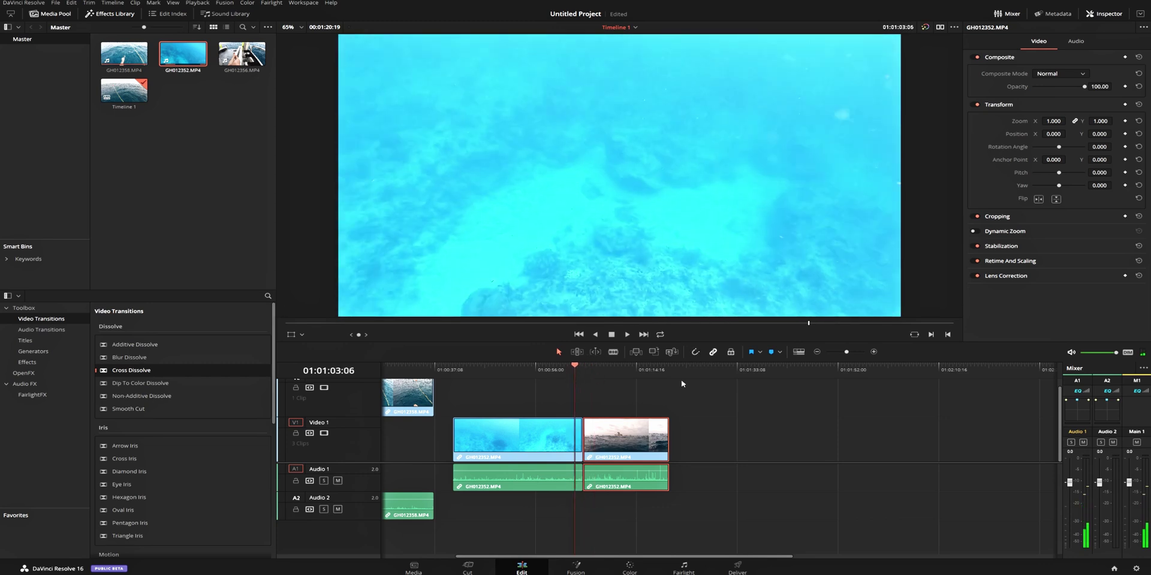
pyautogui.moveTo(619, 454); pyautogui.dragTo(621, 453)
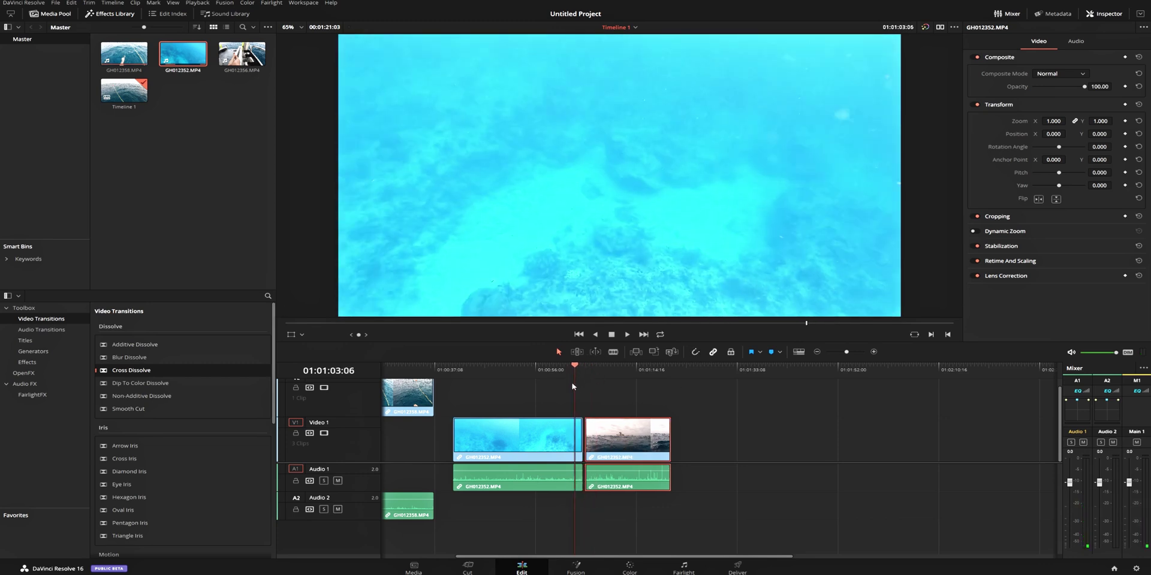
pyautogui.press('space')
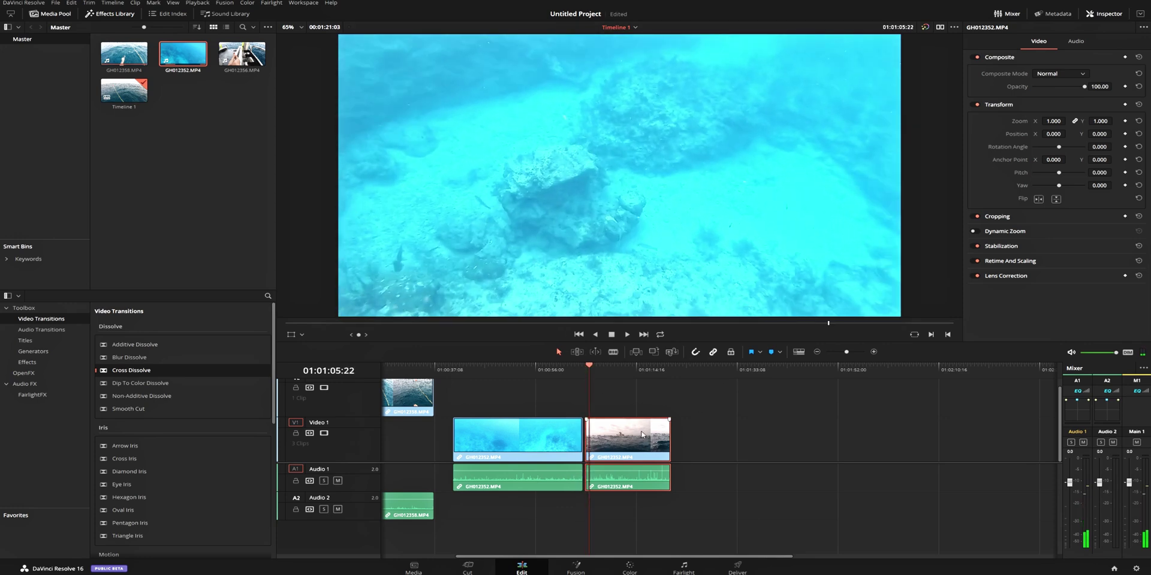
pyautogui.moveTo(640, 435); pyautogui.dragTo(635, 435)
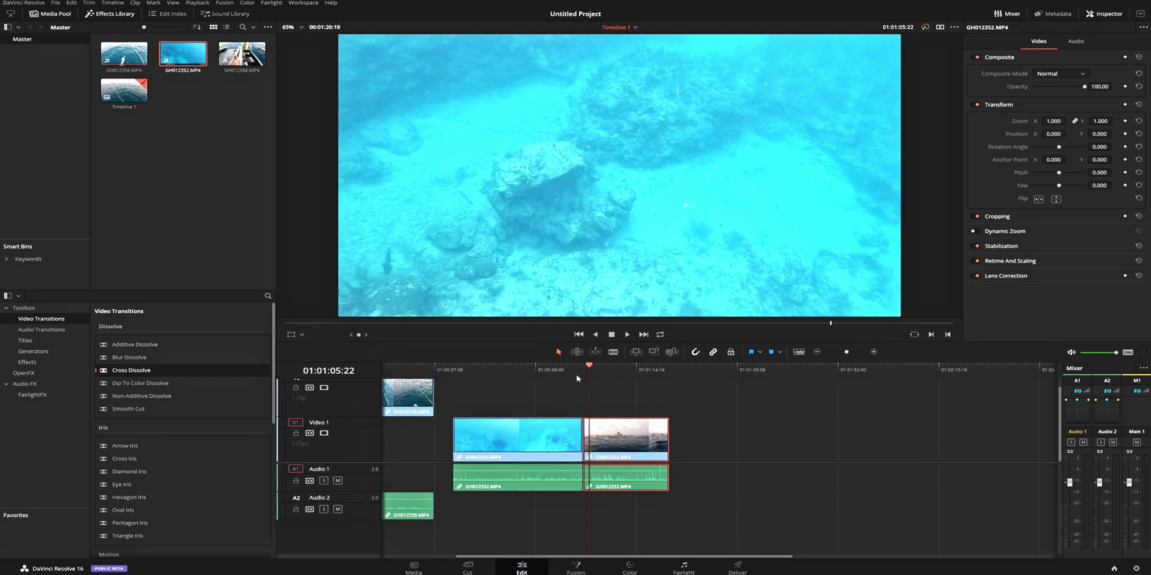
# Play across the cut between the two GH012352.MP4 pieces from 01:01:02:20 and return the playhead to just before it.
pyautogui.moveTo(574, 371); pyautogui.dragTo(572, 373)
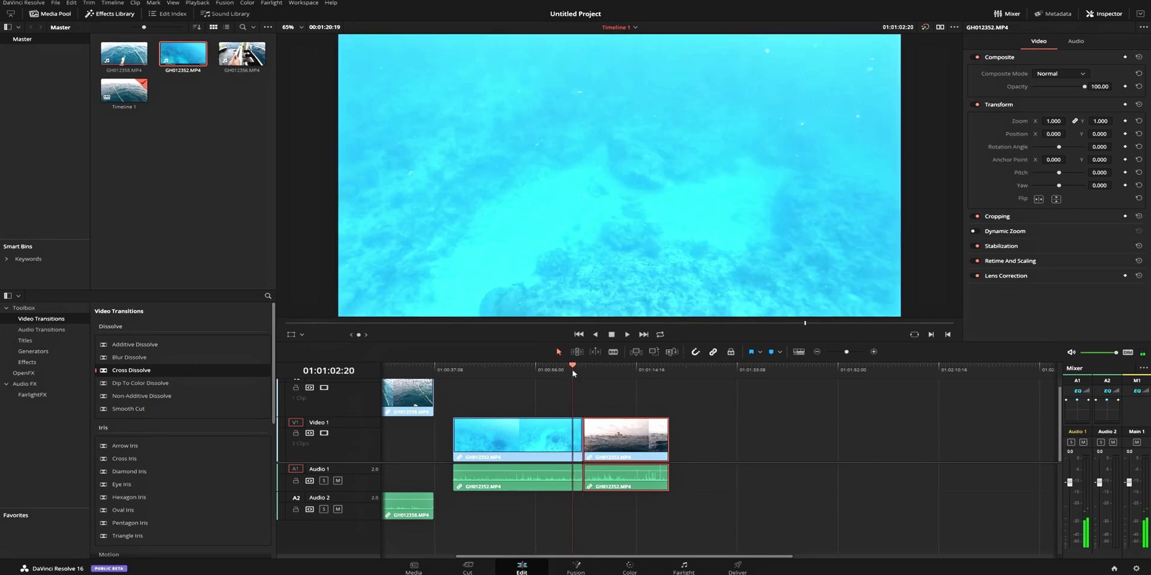
pyautogui.press('space')
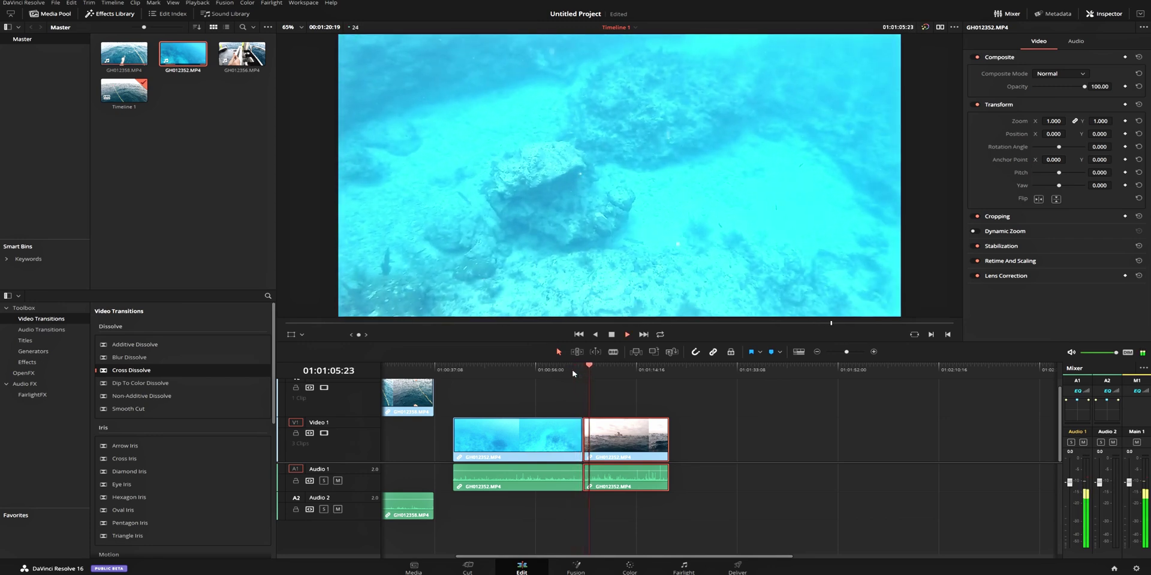
pyautogui.press('space')
pyautogui.click(573, 371)
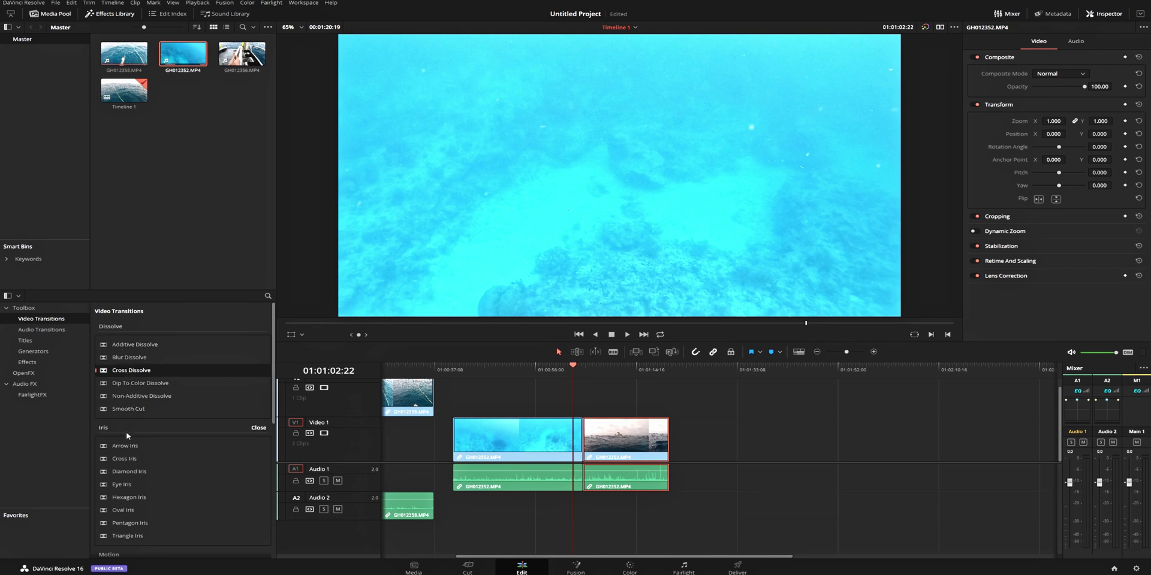
# Look through the available video transitions in the Dissolve, Iris, Motion, Shape and Wipe groups.
pyautogui.scroll(-4, 128, 411)
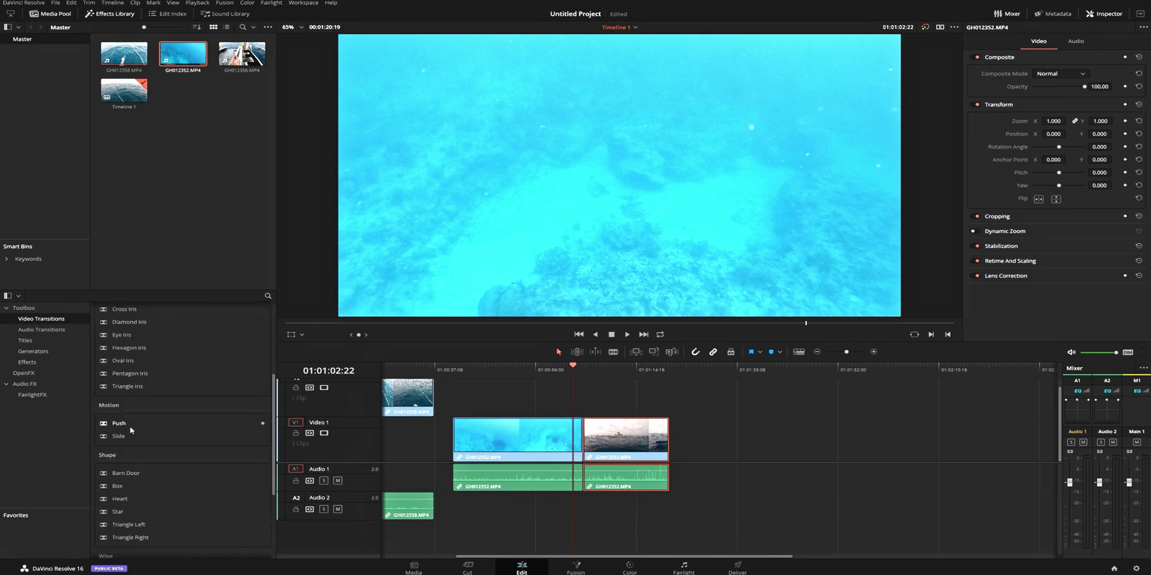
pyautogui.scroll(-3, 128, 446)
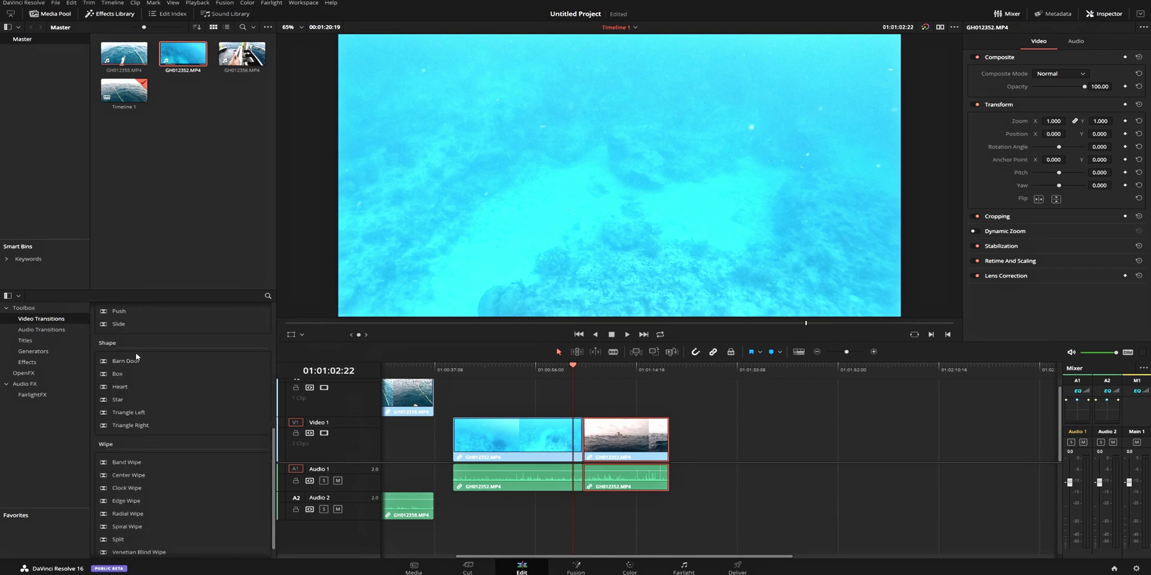
pyautogui.scroll(-1, 138, 439)
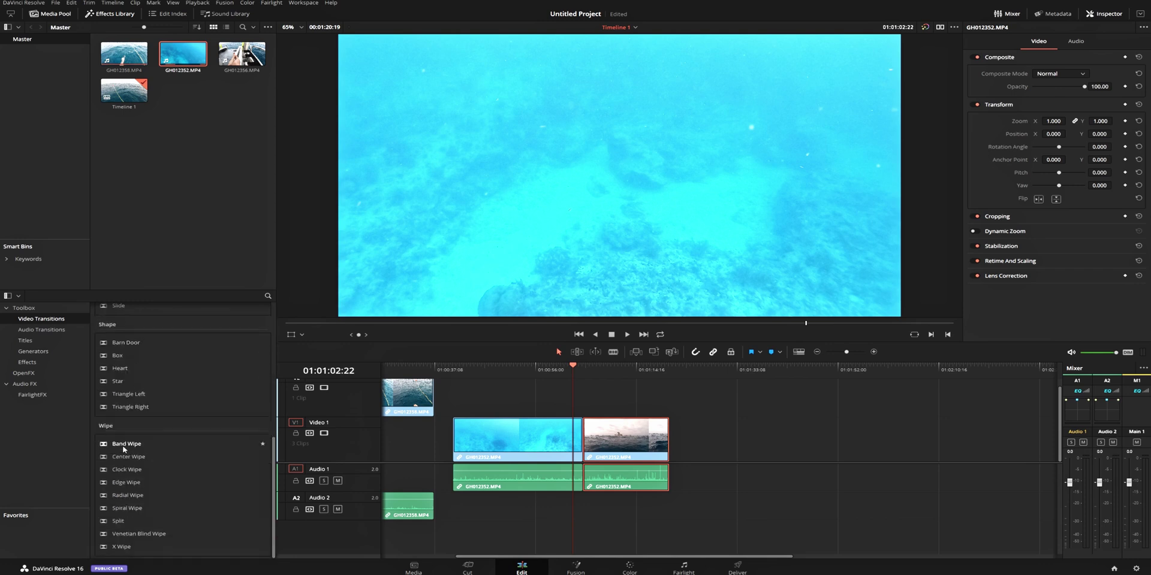
pyautogui.scroll(3, 129, 408)
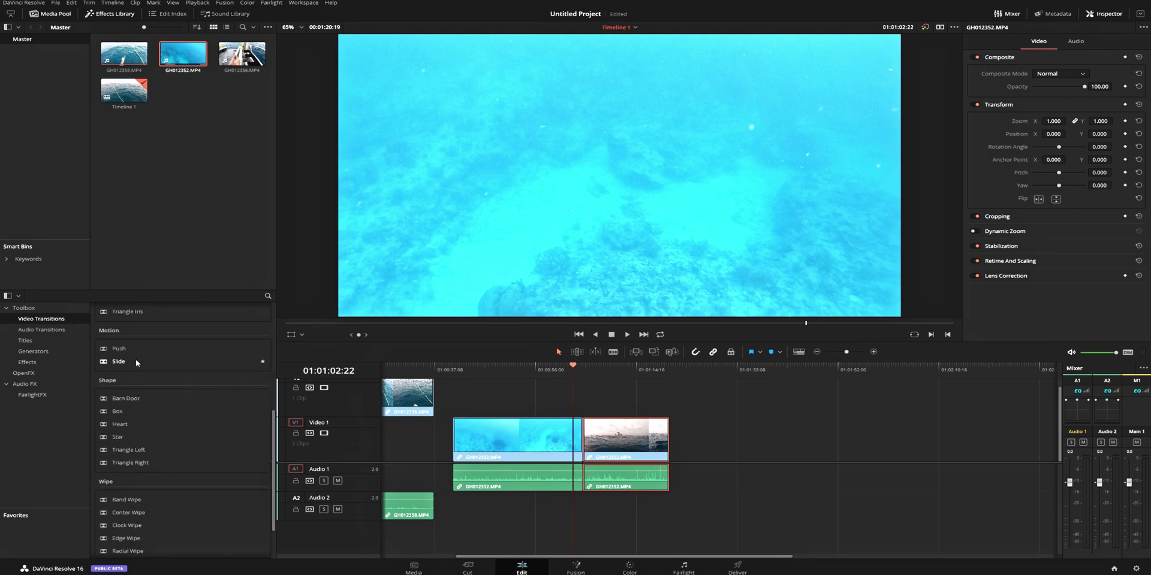
pyautogui.scroll(-3, 137, 362)
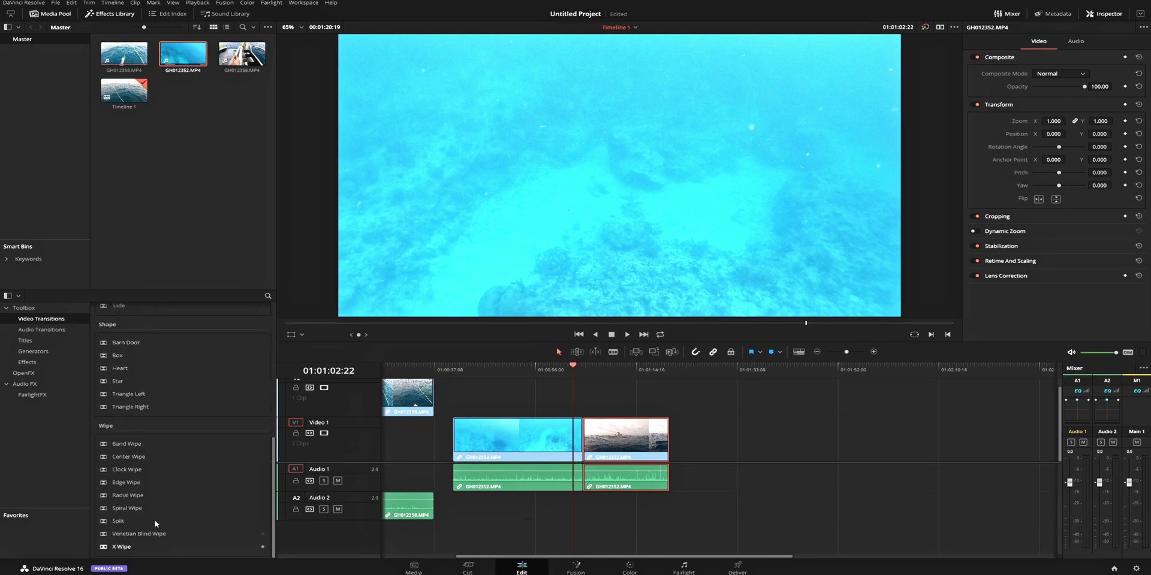
pyautogui.scroll(15, 146, 389)
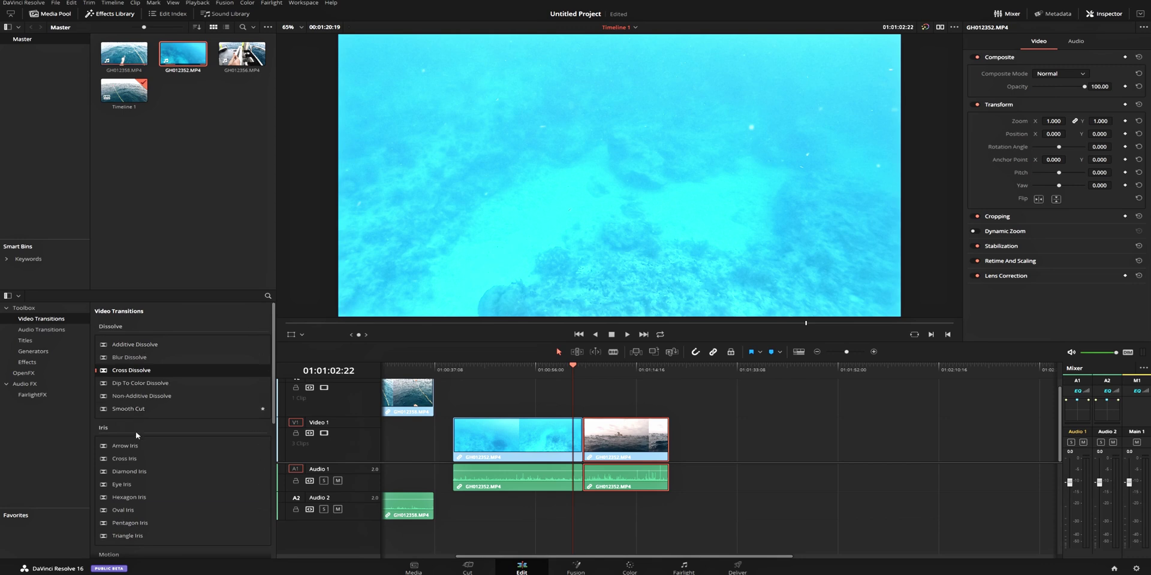
pyautogui.scroll(-5, 150, 398)
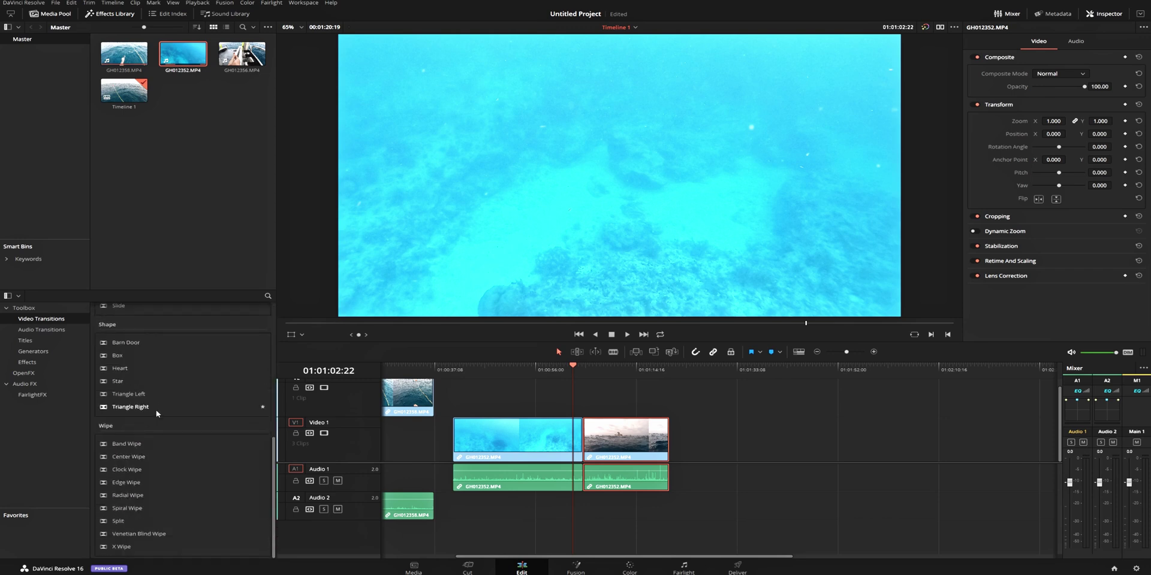
pyautogui.scroll(4, 153, 408)
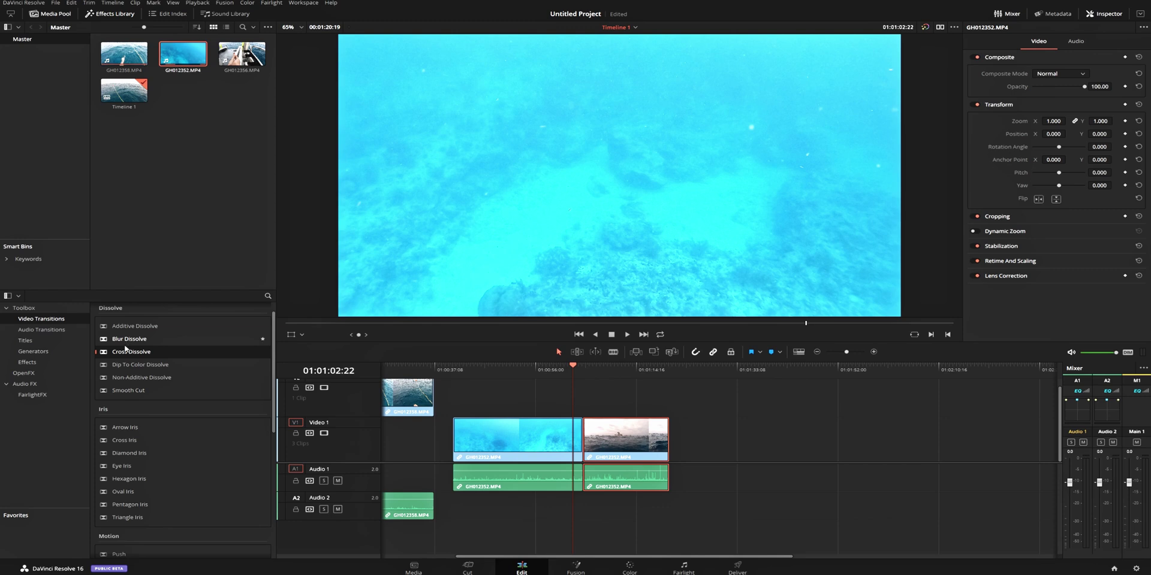
# Add a Blur Dissolve transition on the cut between the two GH012352.MP4 pieces and show its settings.
pyautogui.moveTo(117, 344)
pyautogui.mouseDown()
pyautogui.moveTo(200, 340)
pyautogui.moveTo(221, 357)
pyautogui.moveTo(183, 388)
pyautogui.moveTo(390, 409)
pyautogui.moveTo(397, 423)
pyautogui.moveTo(488, 438)
pyautogui.moveTo(655, 444)
pyautogui.mouseUp()
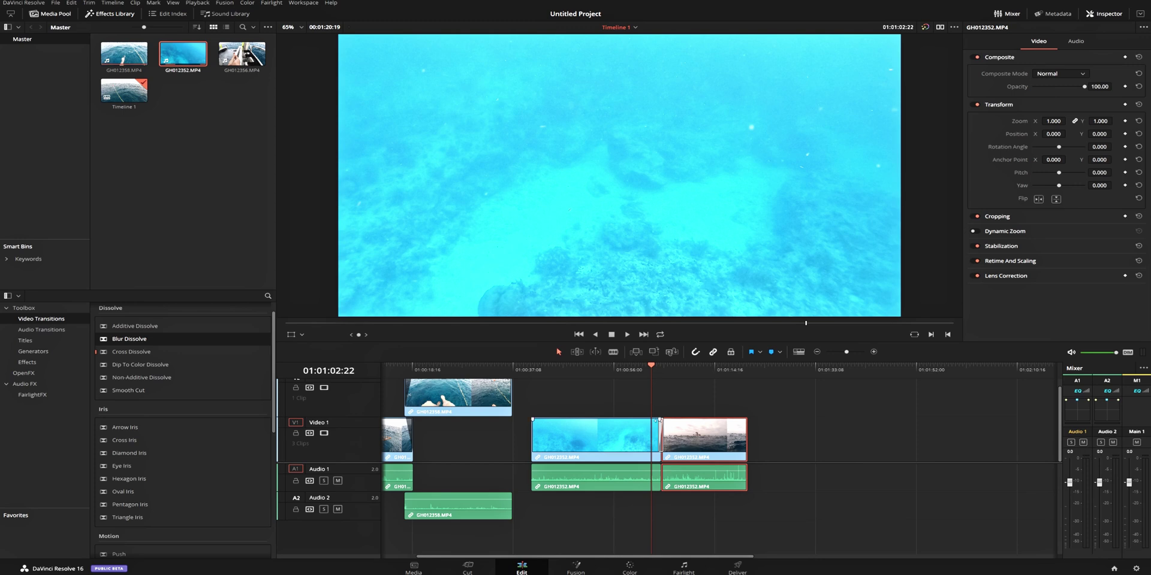
pyautogui.click(650, 368)
pyautogui.click(874, 352)
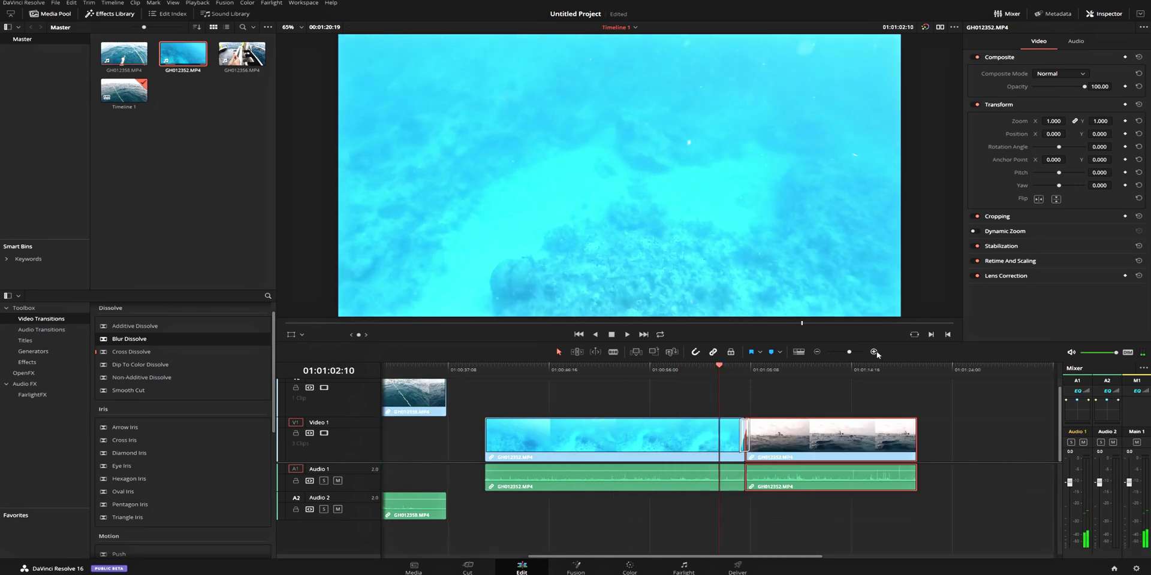
pyautogui.click(874, 352)
pyautogui.hscroll(3, 625, 438)
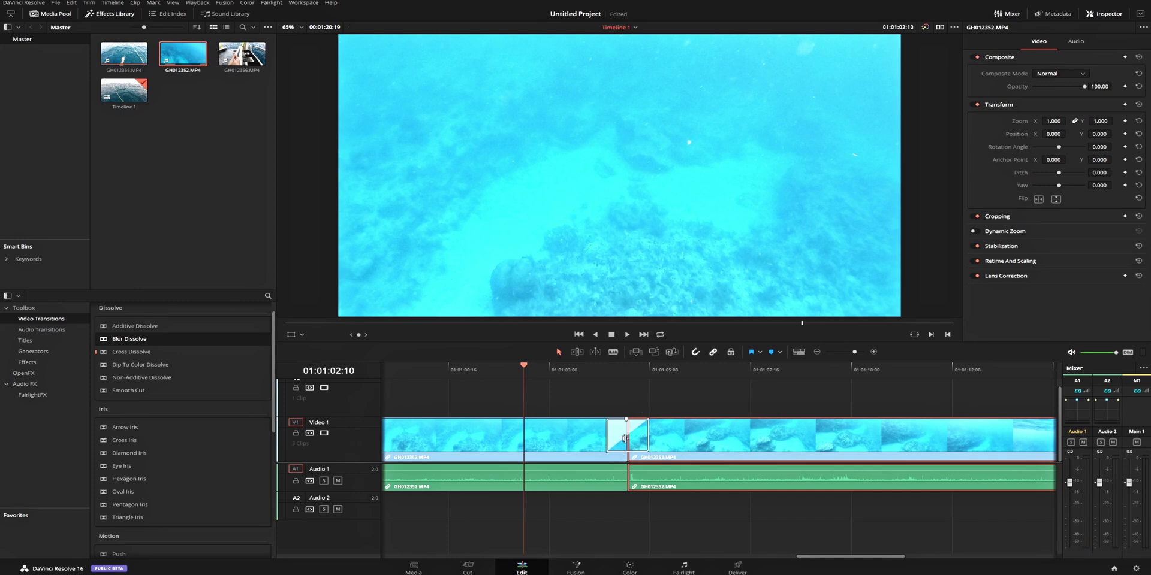
pyautogui.click(625, 438)
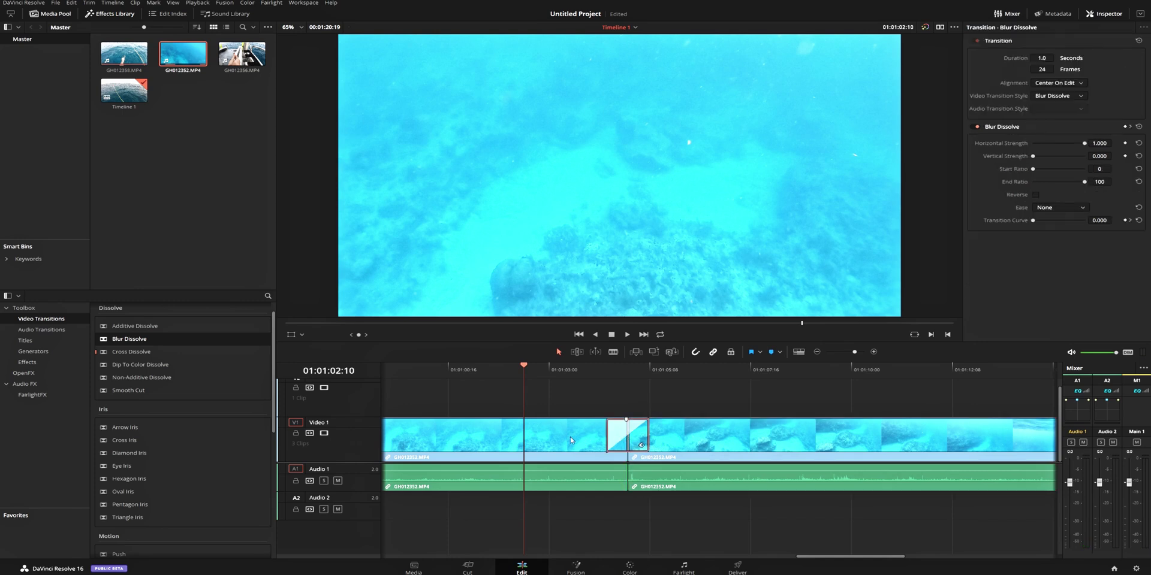
pyautogui.hotkey('ctrl', 's')
# Play through the Blur Dissolve transition twice, starting the first pass at 01:01:04:03.
pyautogui.click(606, 374)
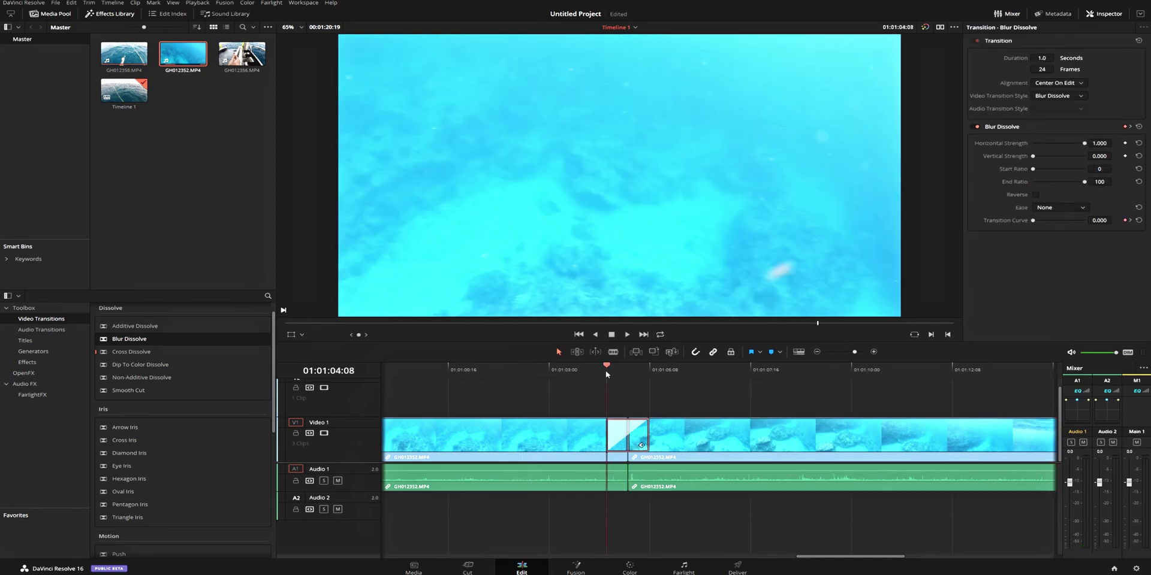
pyautogui.press('Left')
pyautogui.press('Left')
pyautogui.press('Left')
pyautogui.press('Left')
pyautogui.press('Left')
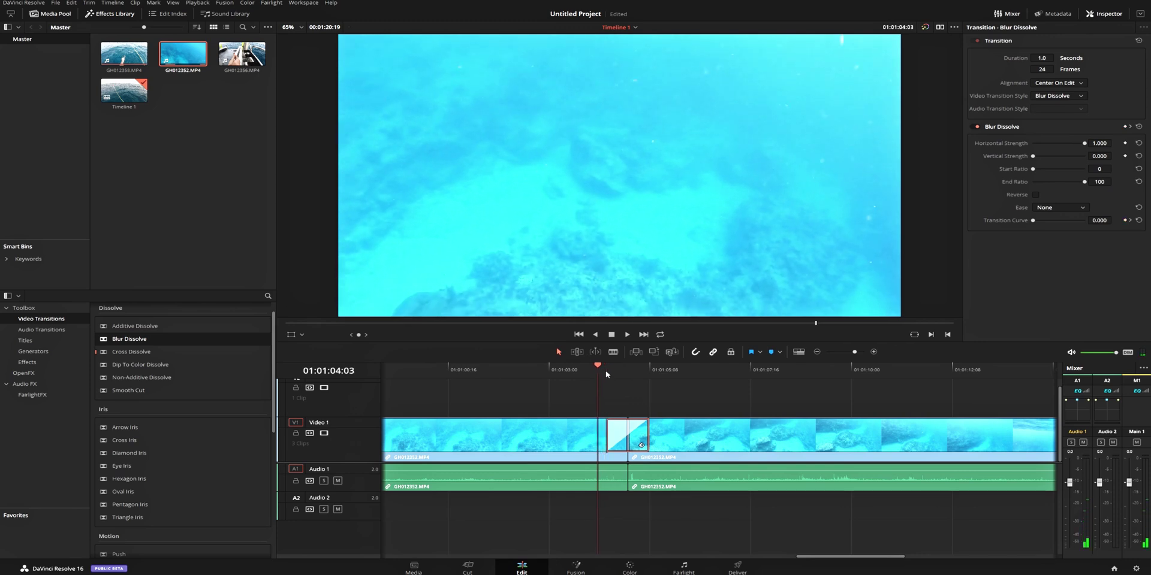
pyautogui.press('space')
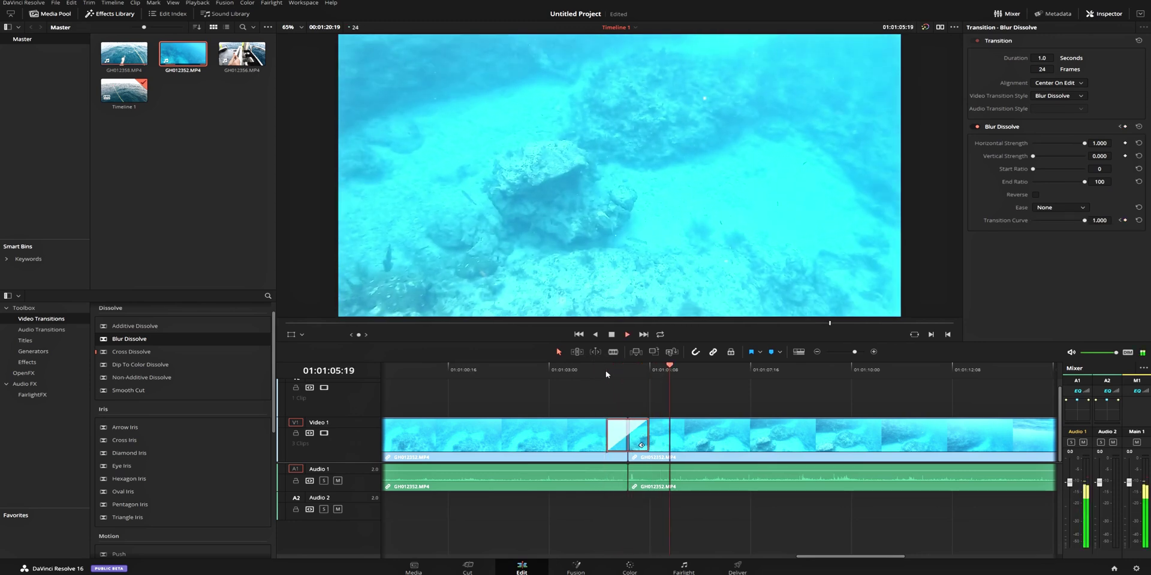
pyautogui.click(605, 374)
pyautogui.press('space')
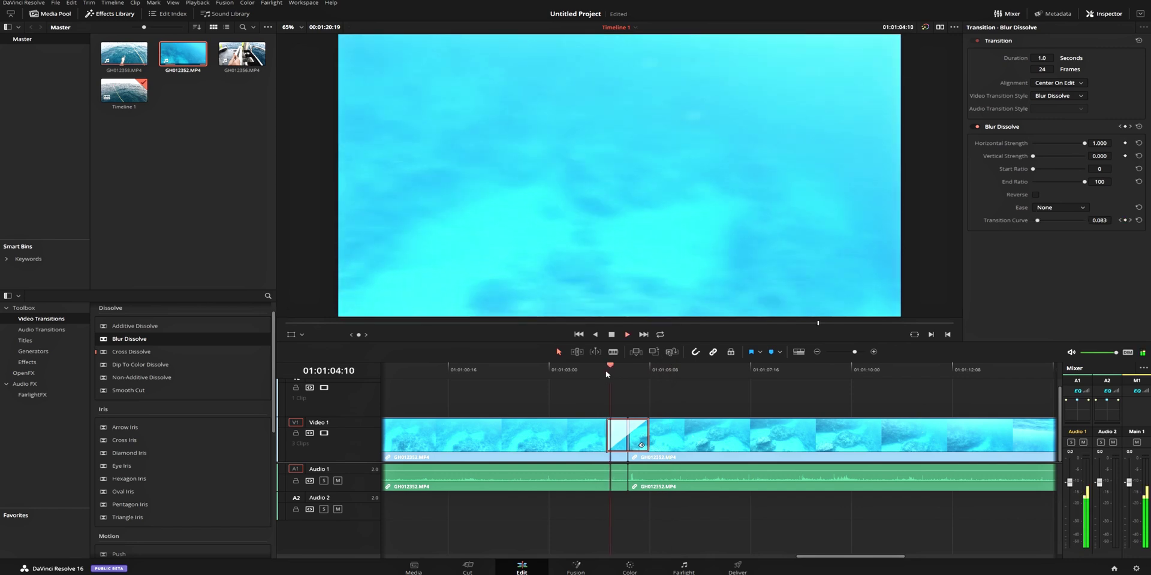
pyautogui.press('space')
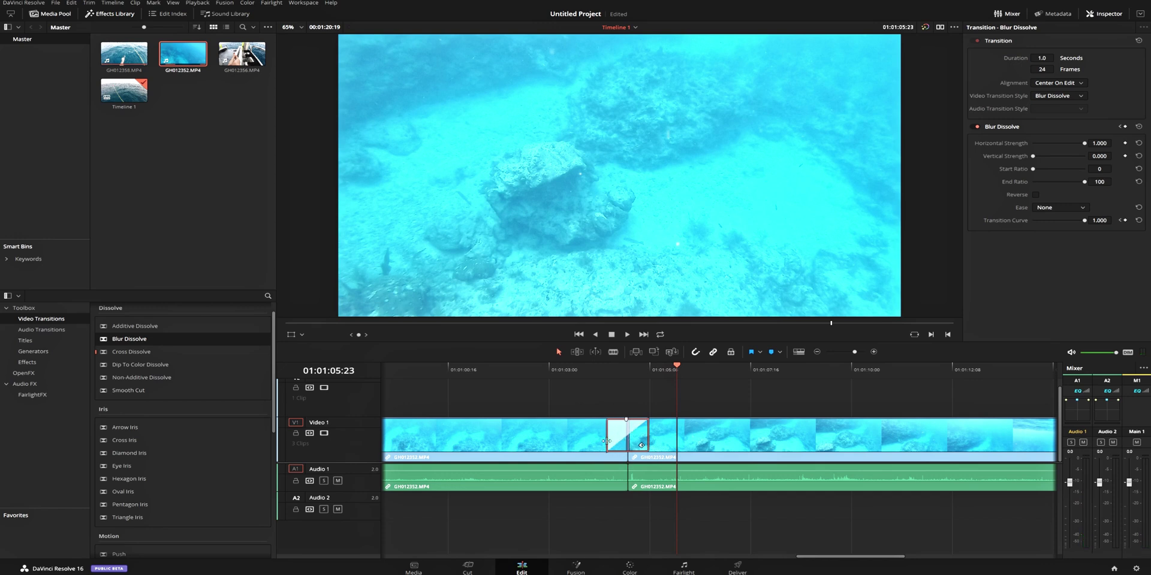
# Undo the Blur Dissolve, add an Eye Iris transition on the same cut instead, and play from just before it.
pyautogui.hotkey('ctrl', 'z')
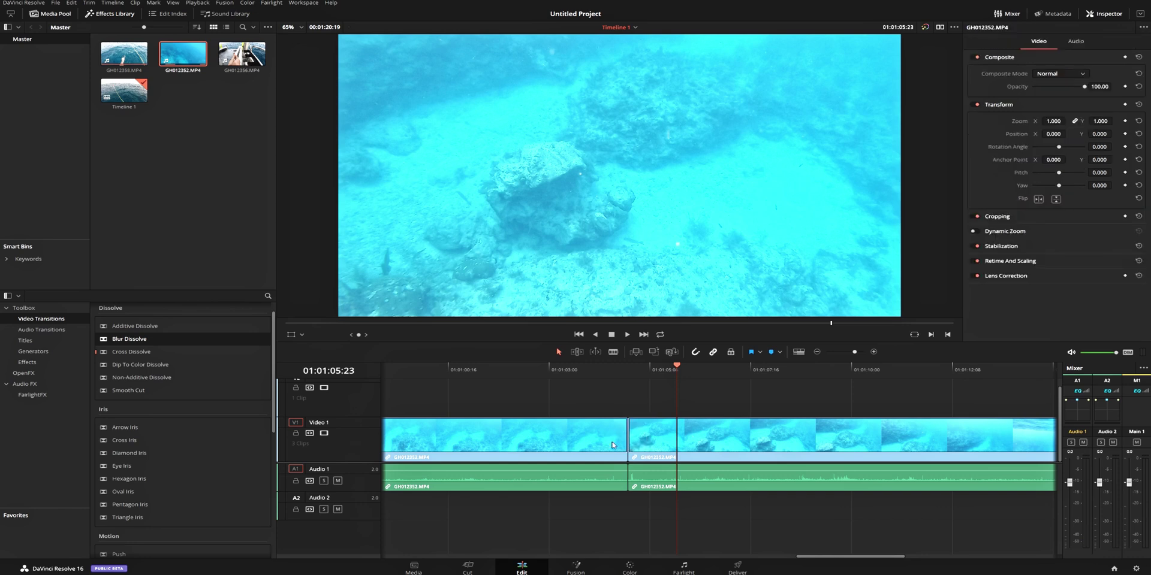
pyautogui.scroll(-2, 144, 425)
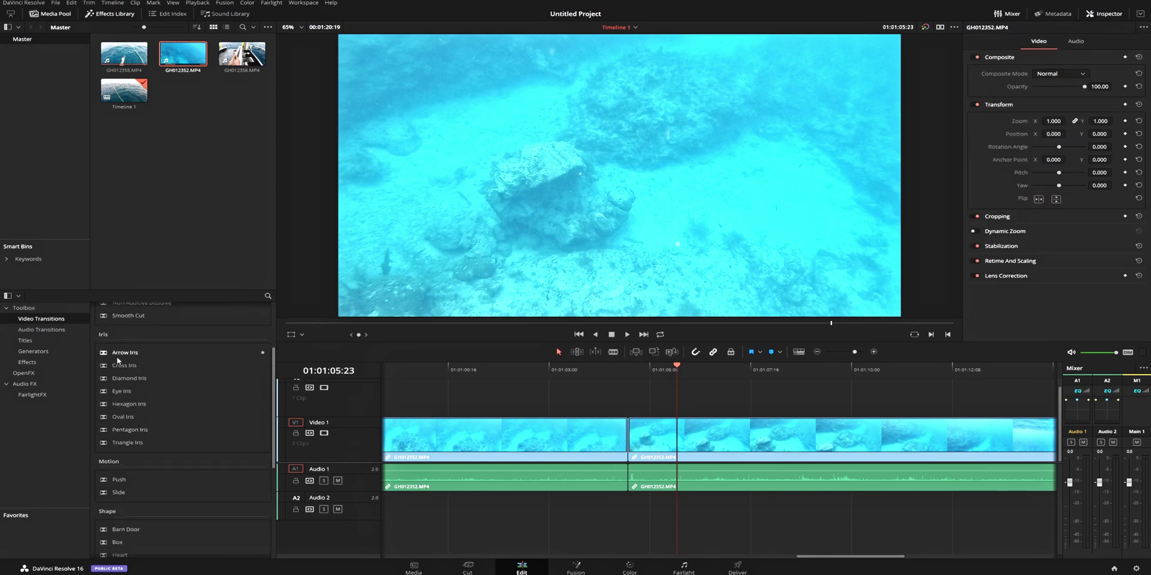
pyautogui.moveTo(124, 393); pyautogui.dragTo(629, 443)
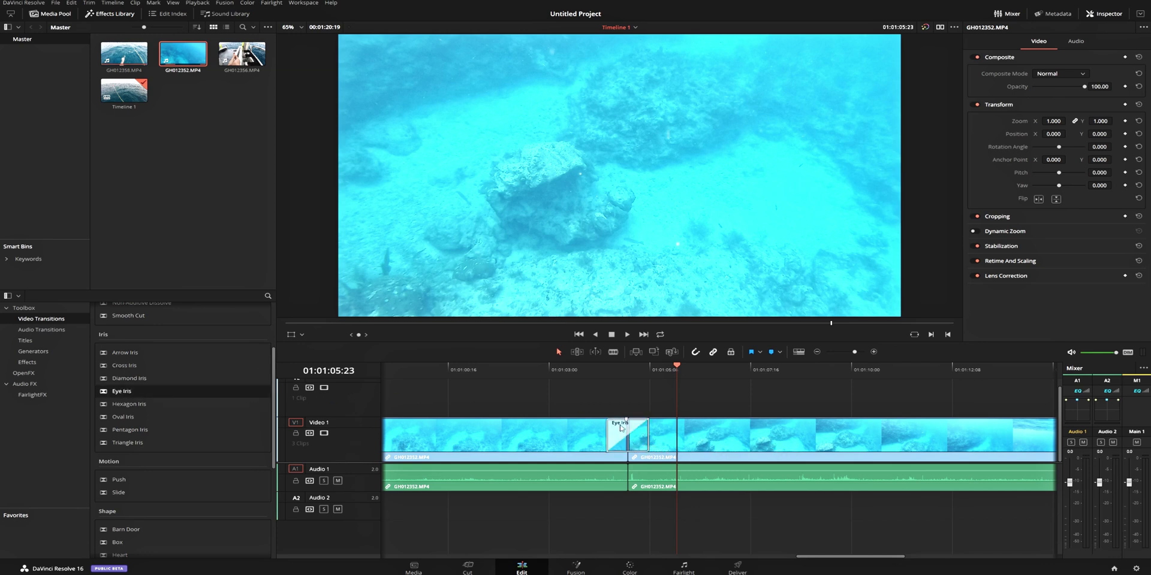
pyautogui.click(586, 369)
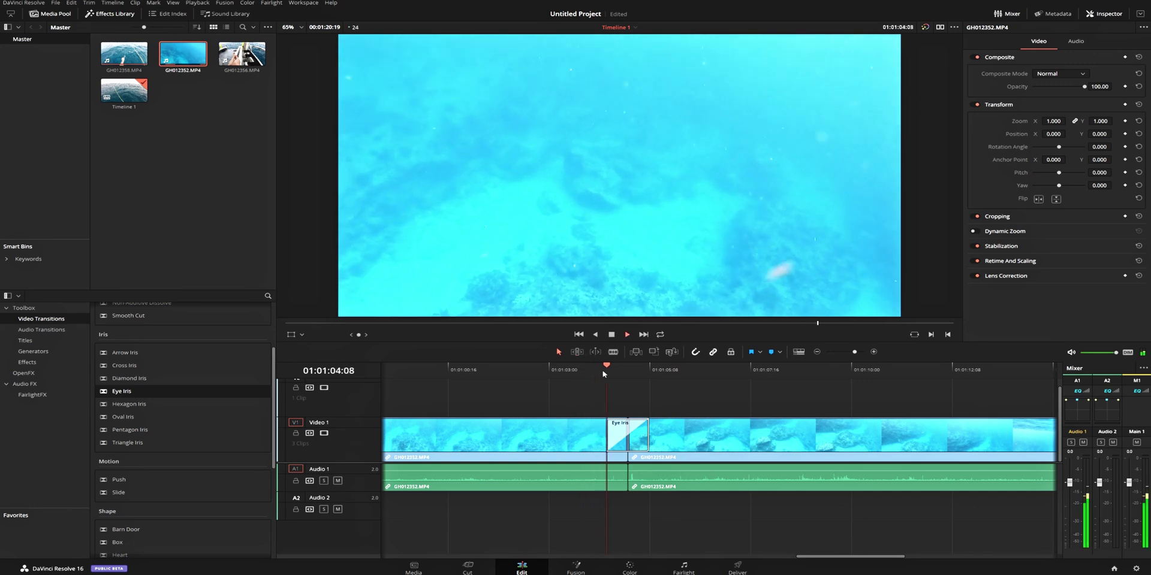
# Finish previewing the Eye Iris transition and return the playhead to its start at 01:01:04:08.
pyautogui.press('space')
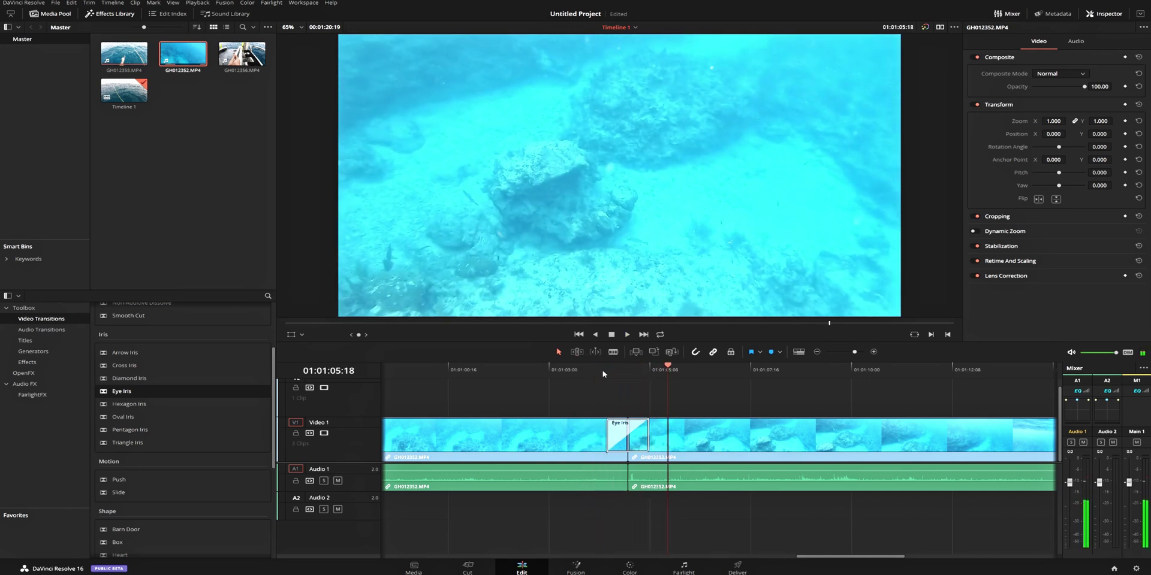
pyautogui.click(605, 374)
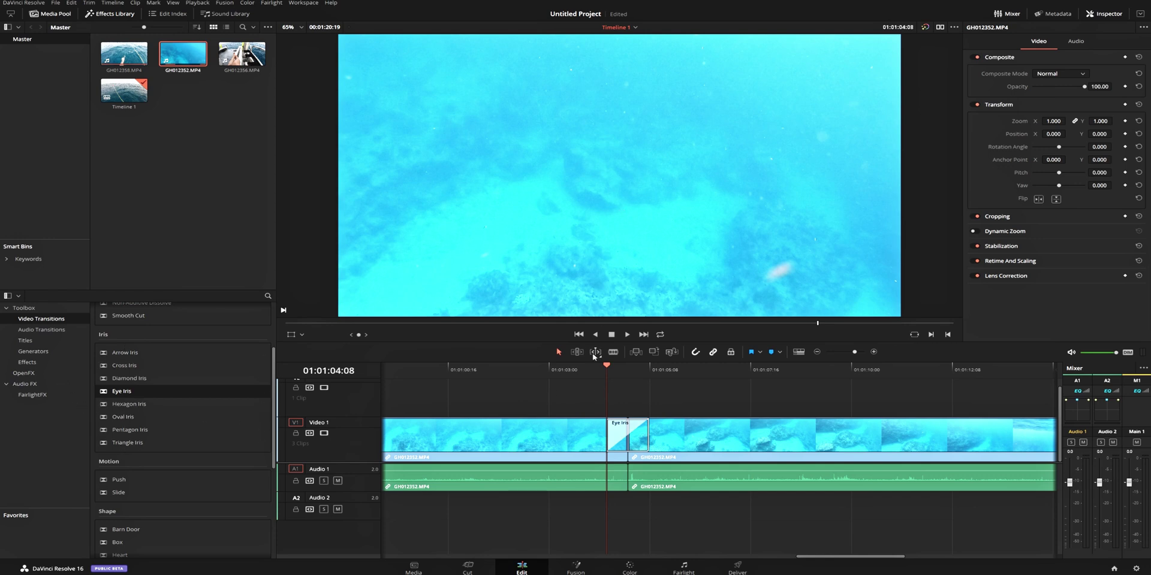
pyautogui.moveTo(609, 366)
pyautogui.mouseDown()
pyautogui.moveTo(629, 367)
pyautogui.moveTo(612, 371)
pyautogui.mouseUp()
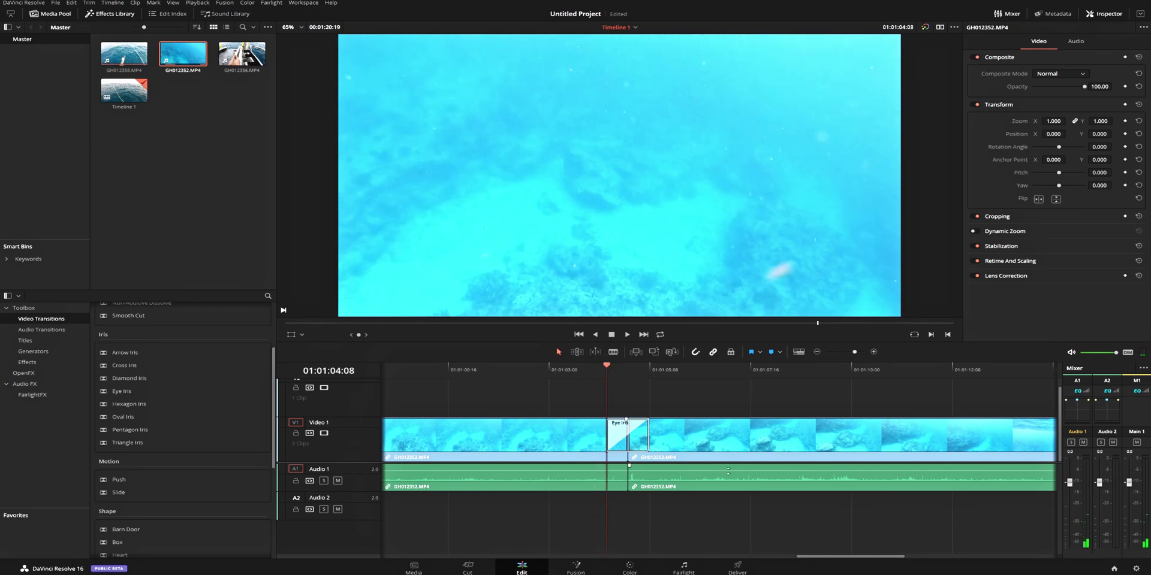
# Delete the Eye Iris transition and add a Slide transition on the same cut between the GH012352.MP4 pieces.
pyautogui.click(618, 440)
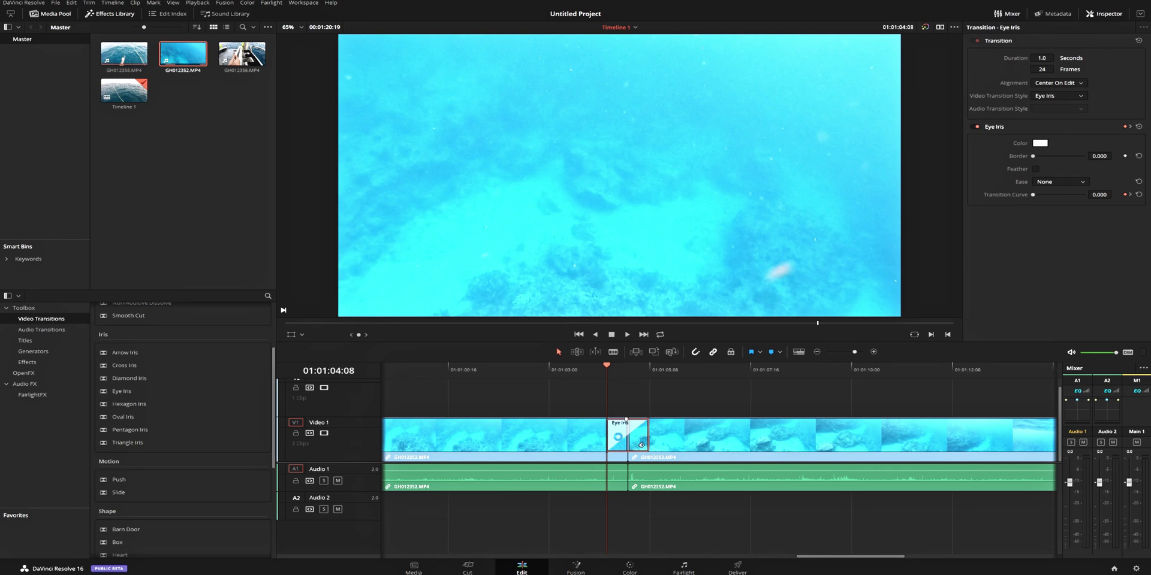
pyautogui.press('Delete')
pyautogui.scroll(-3, 160, 436)
pyautogui.scroll(-2, 160, 436)
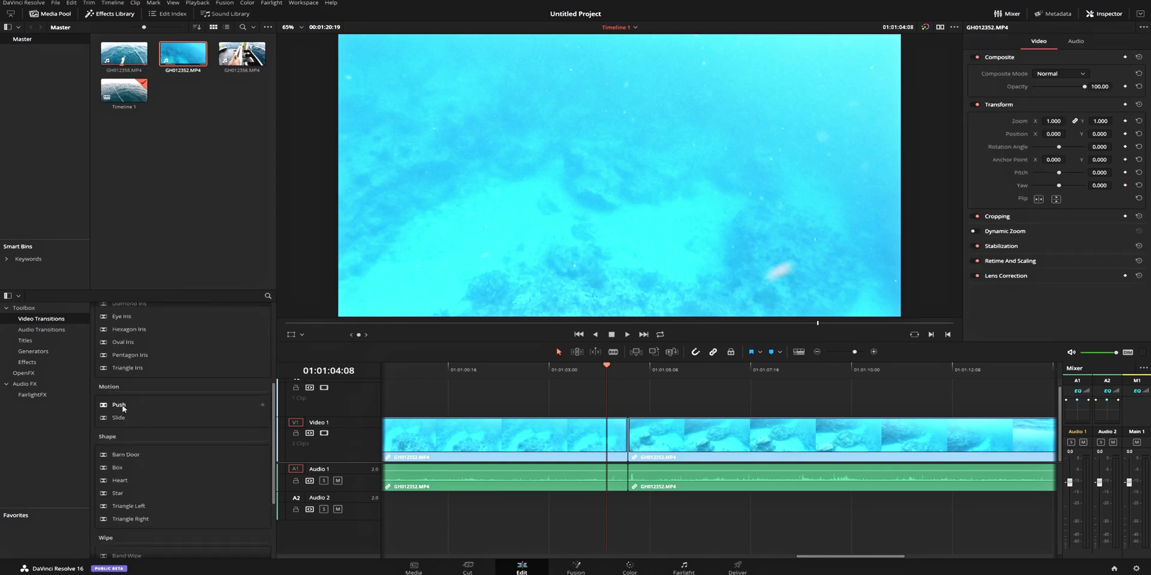
pyautogui.moveTo(113, 421); pyautogui.dragTo(628, 442)
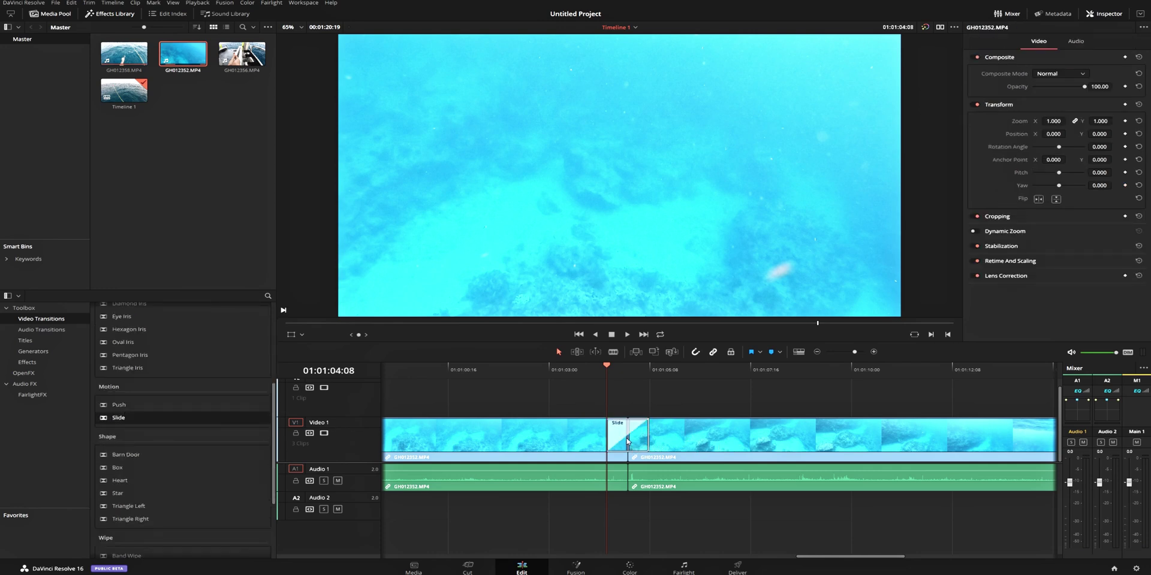
# Play through the Slide transition from just before its start.
pyautogui.click(601, 371)
pyautogui.press('space')
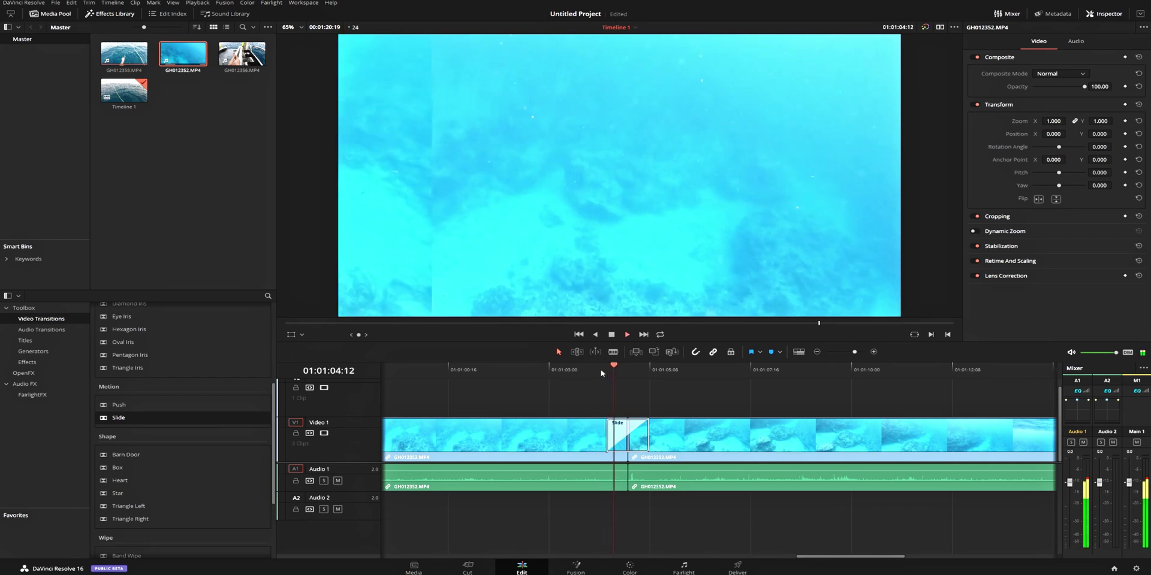
pyautogui.press('space')
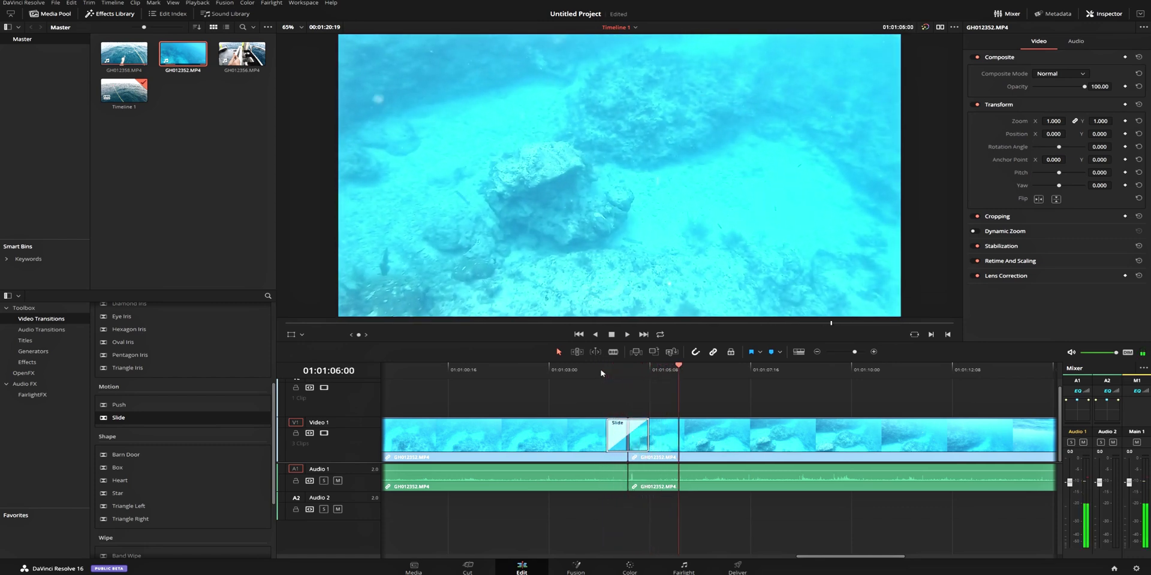
# Undo the Slide transition, add a Heart transition on the same cut, and preview it from 01:01:04:06.
pyautogui.hotkey('ctrl', 'z')
pyautogui.scroll(-1, 120, 438)
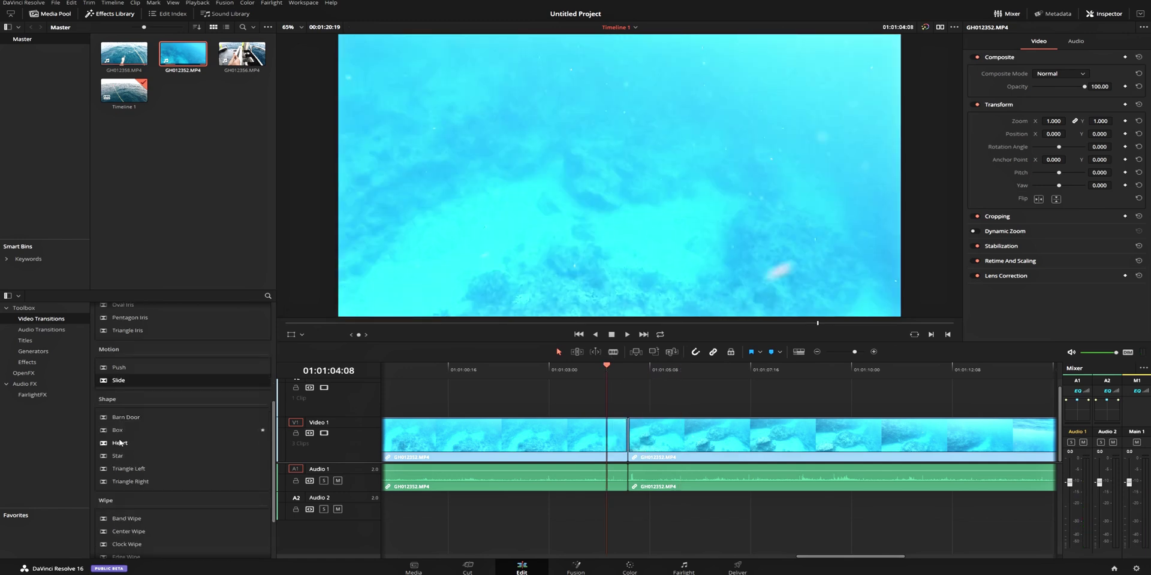
pyautogui.moveTo(118, 445); pyautogui.dragTo(621, 435)
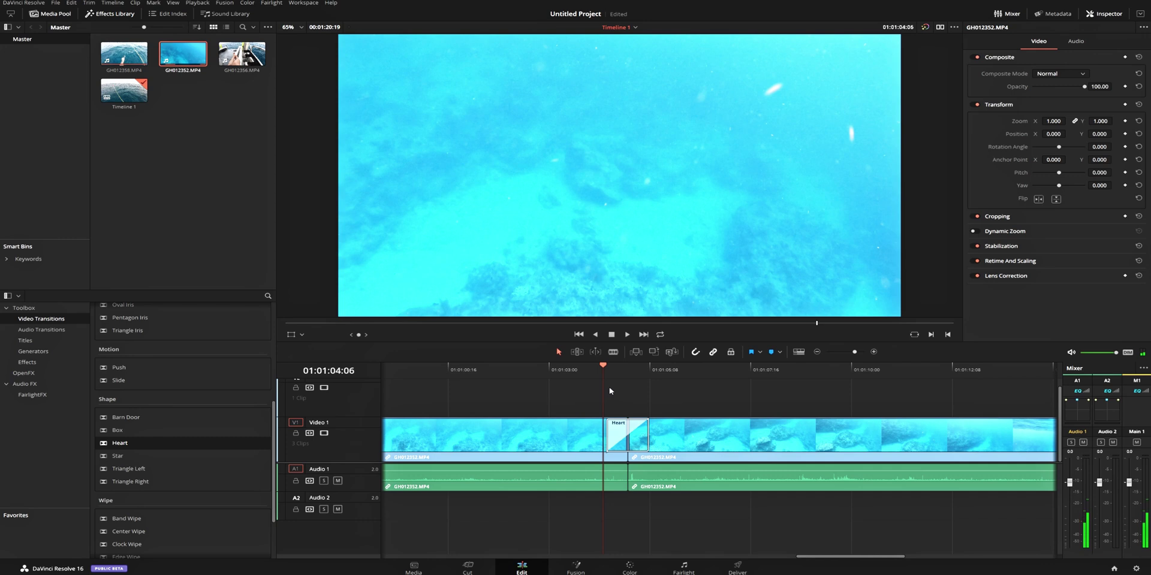
pyautogui.press('space')
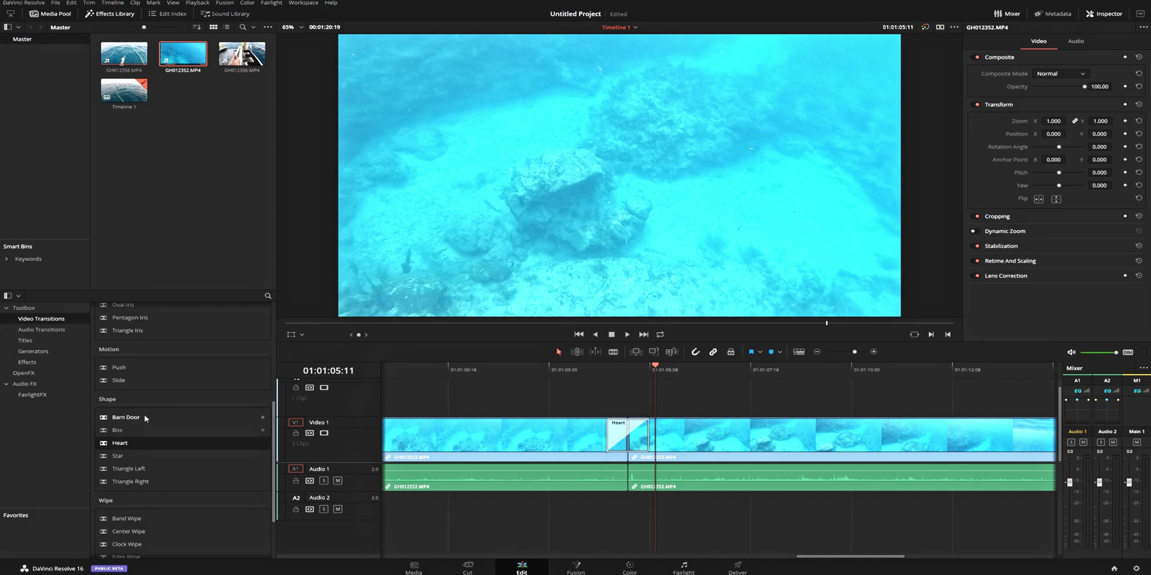
# Delete the Clock Wipe transition from the cut between the two GH012352.MP4 pieces.
pyautogui.scroll(3, 144, 420)
pyautogui.scroll(-4, 194, 418)
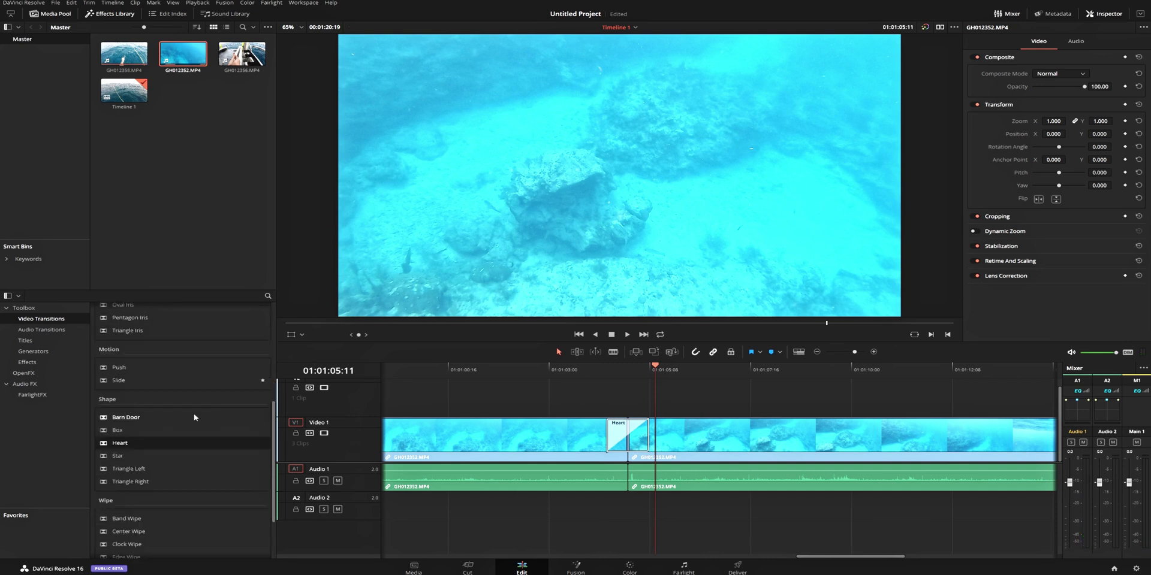
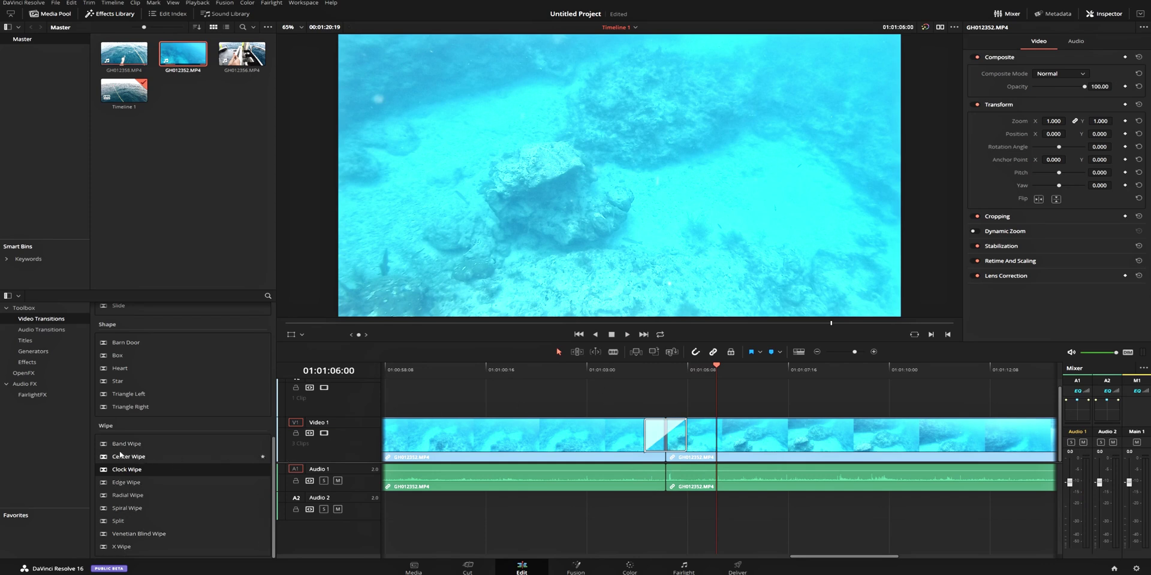
pyautogui.click(676, 436)
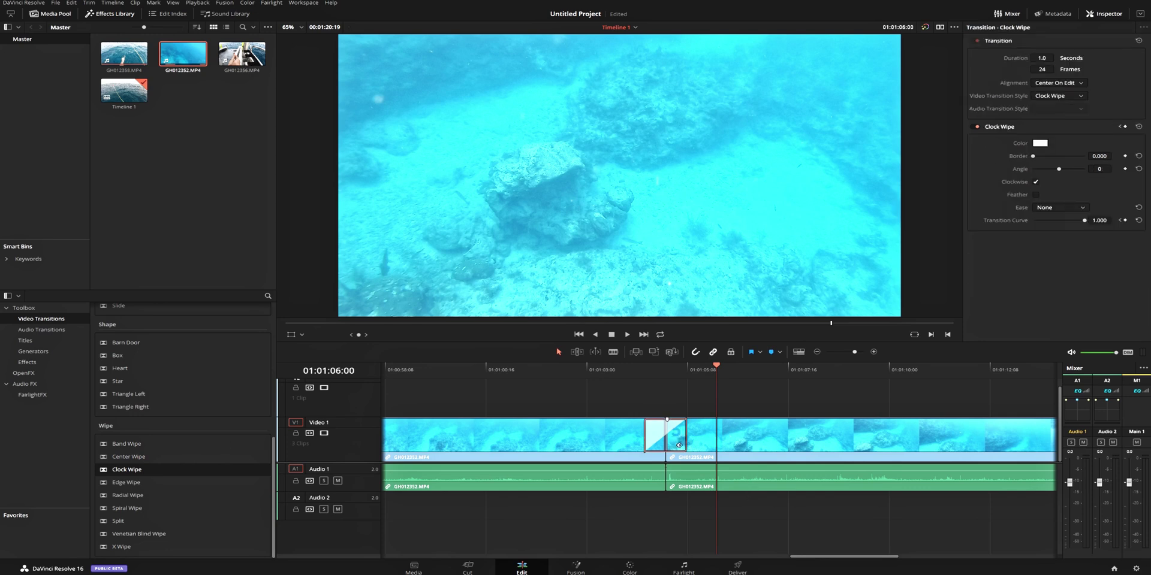
pyautogui.press('Delete')
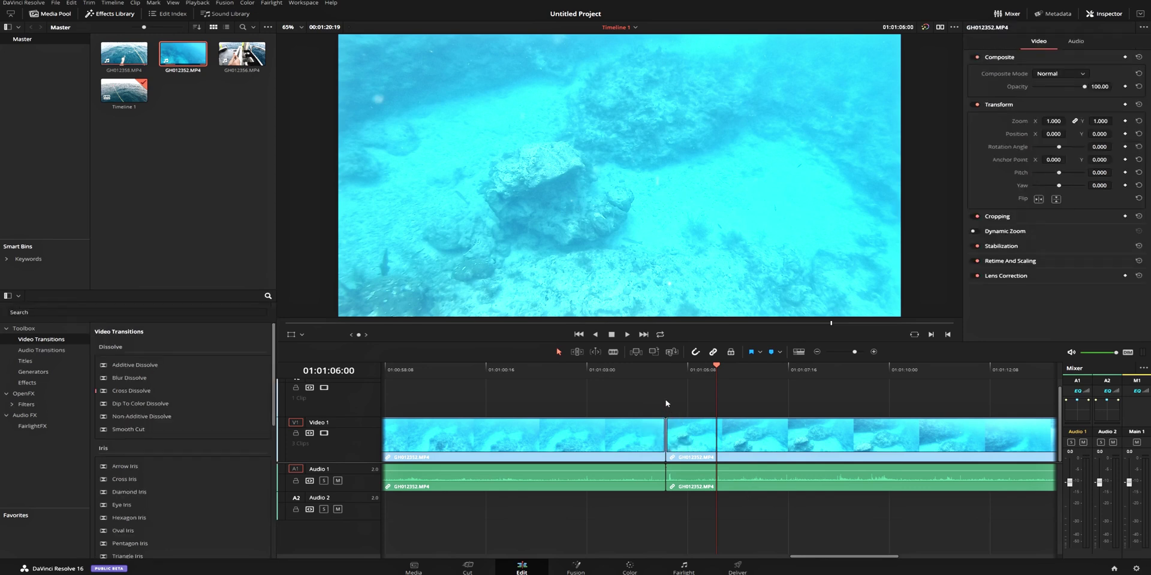
# Cut about 3 seconds off the clip before the edit point, closing the gap, and add a Blur Dissolve on the new cut.
pyautogui.click(536, 434)
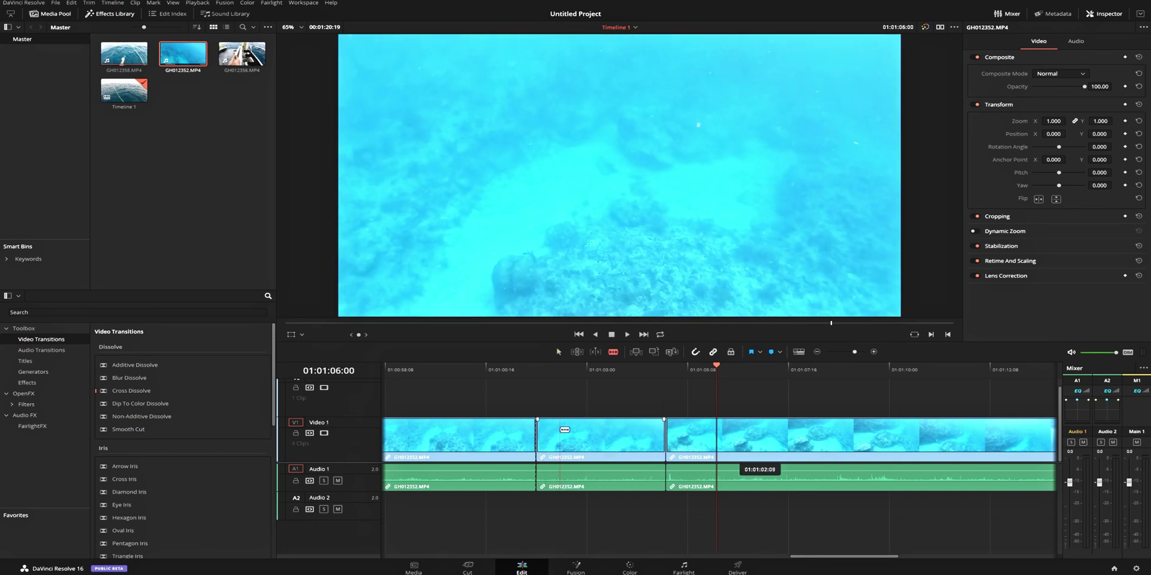
pyautogui.press('a')
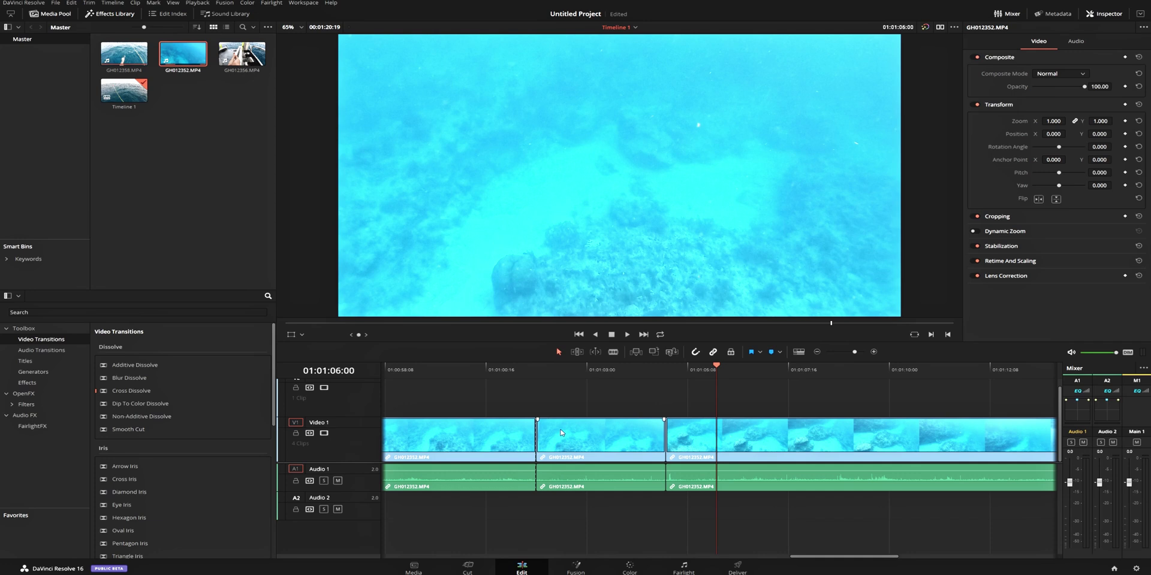
pyautogui.click(561, 432)
pyautogui.press('Delete')
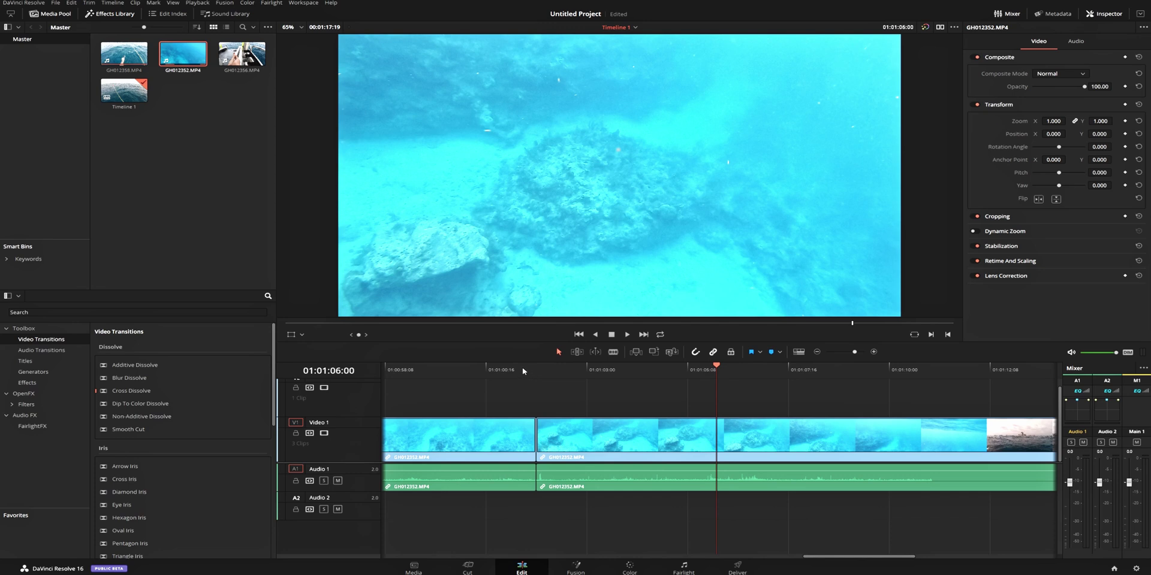
pyautogui.moveTo(129, 377); pyautogui.dragTo(538, 450)
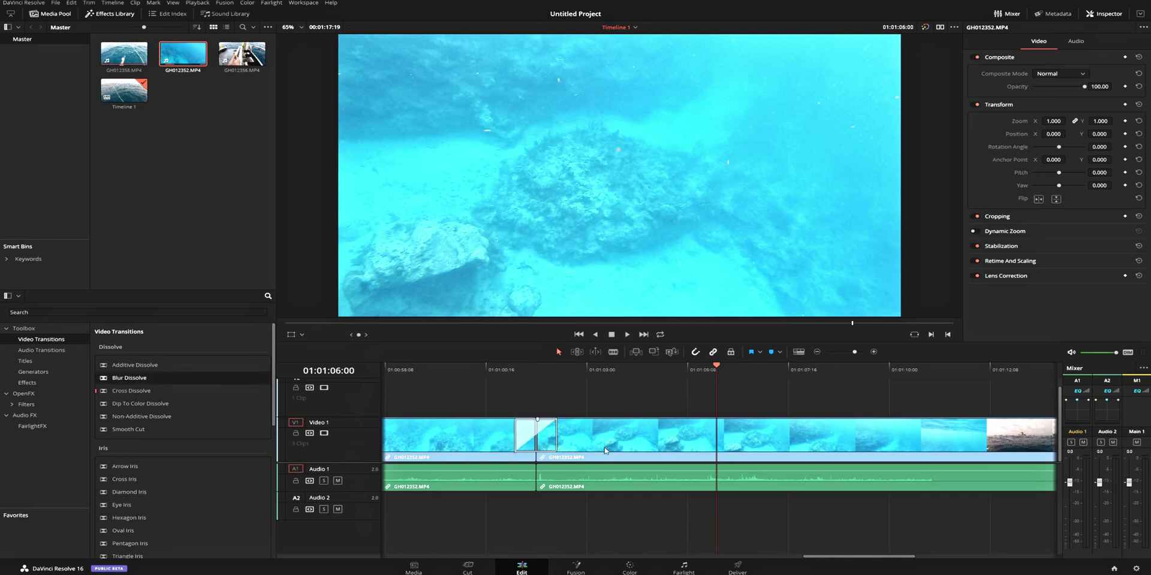
# Cut out the underwater footage from just before the playhead to the boat shot, and add an Arrow Iris transition on the resulting cut.
pyautogui.press('b')
pyautogui.click(706, 447)
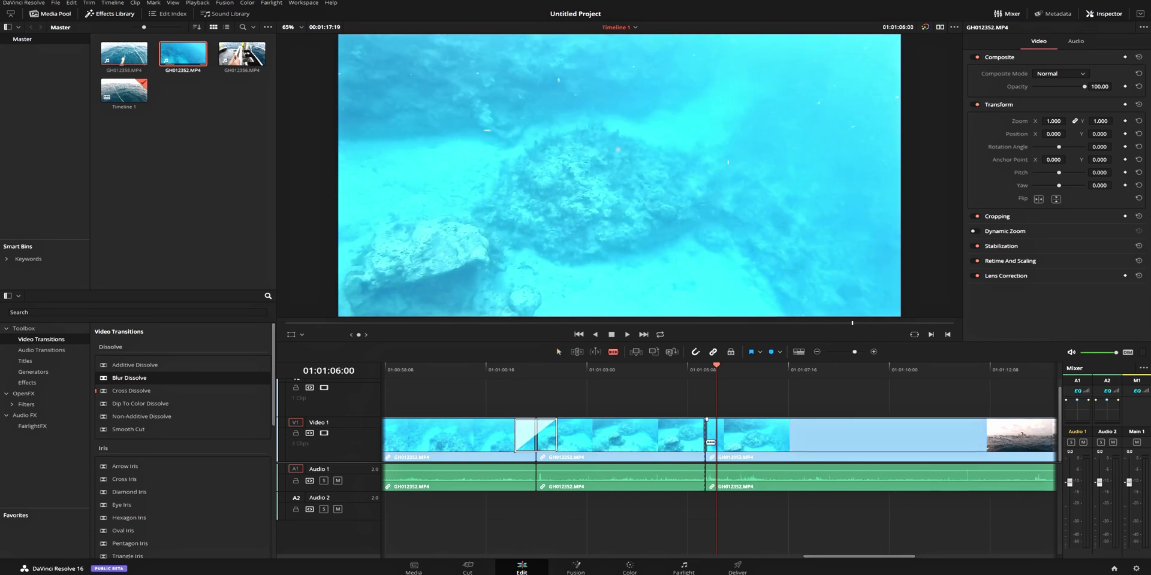
pyautogui.click(983, 444)
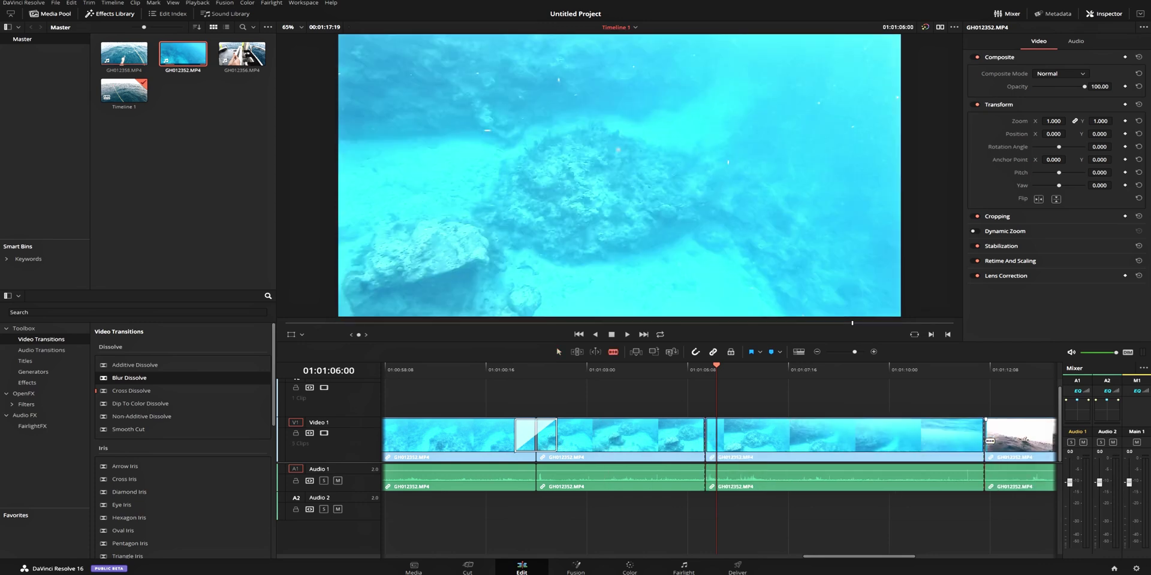
pyautogui.press('a')
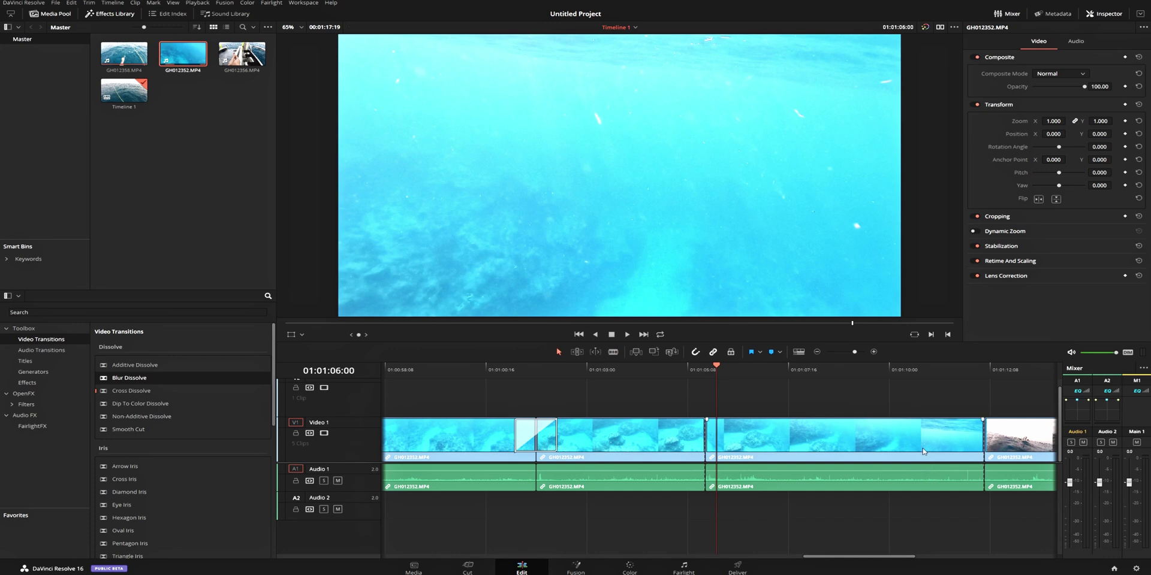
pyautogui.click(914, 449)
pyautogui.press('BackSpace')
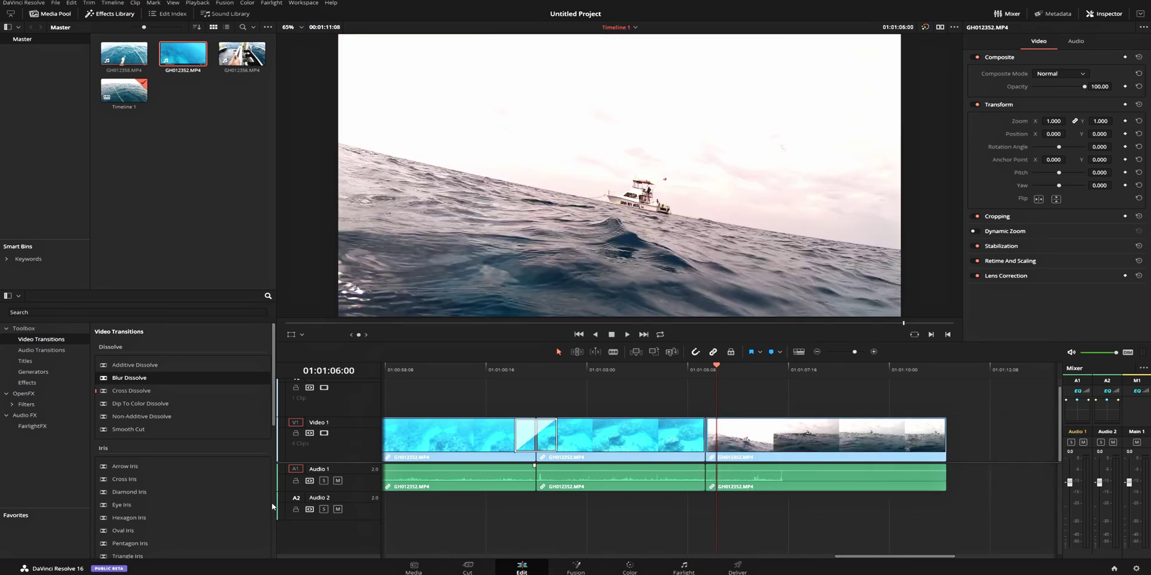
pyautogui.moveTo(125, 466); pyautogui.dragTo(701, 442)
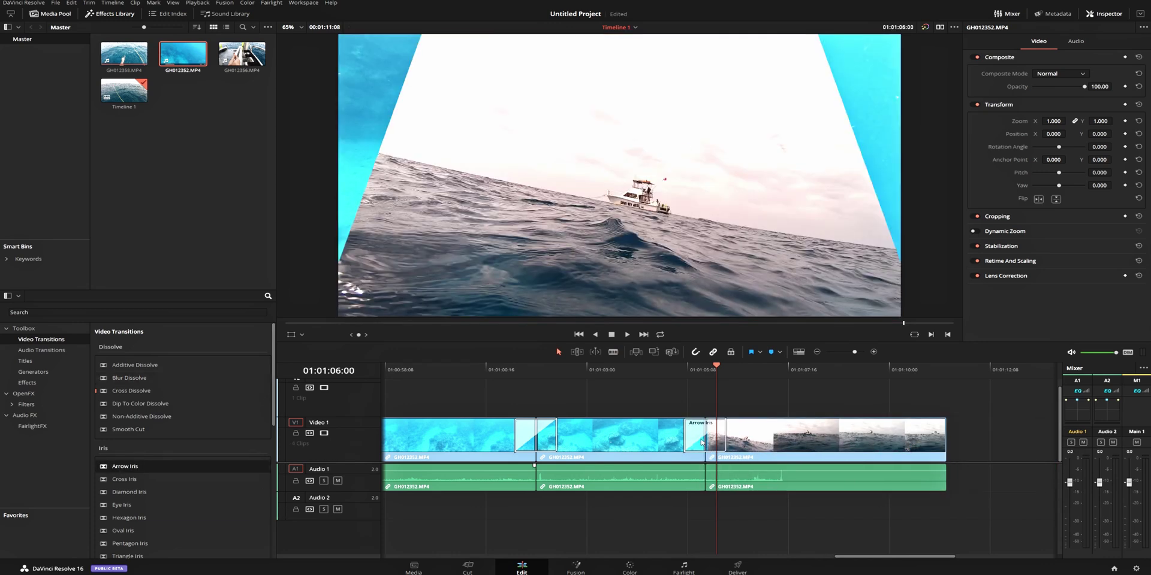
# Play the timeline from 01:01:00:19 through the Blur Dissolve and Arrow Iris transitions.
pyautogui.click(492, 370)
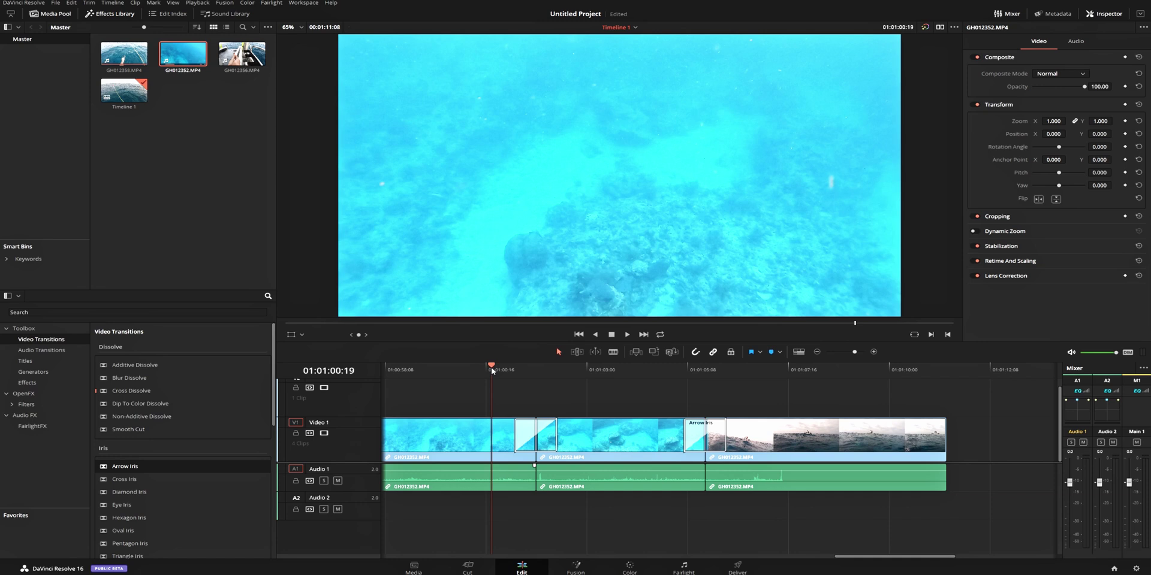
pyautogui.press('space')
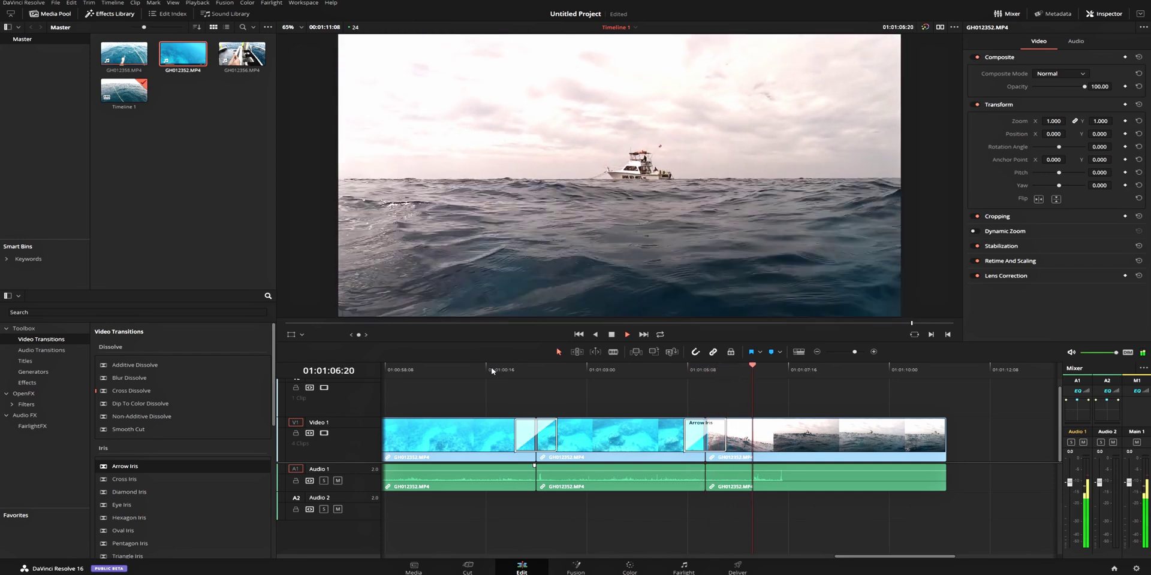
pyautogui.press('space')
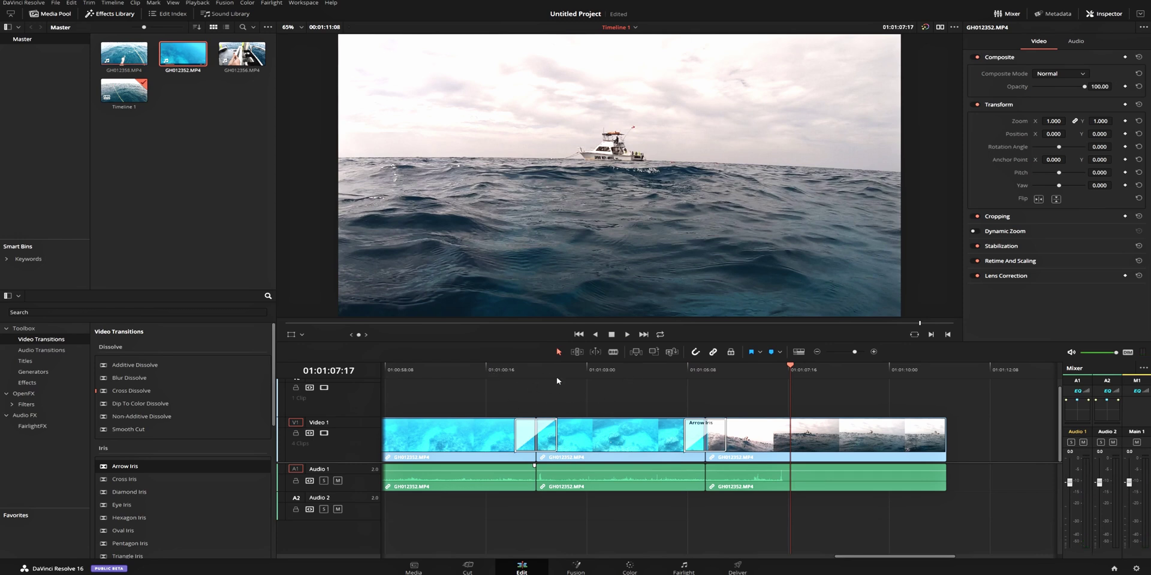
# Delete the Blur Dissolve and Arrow Iris transitions from their cuts on Video 1.
pyautogui.hscroll(-3, 437, 375)
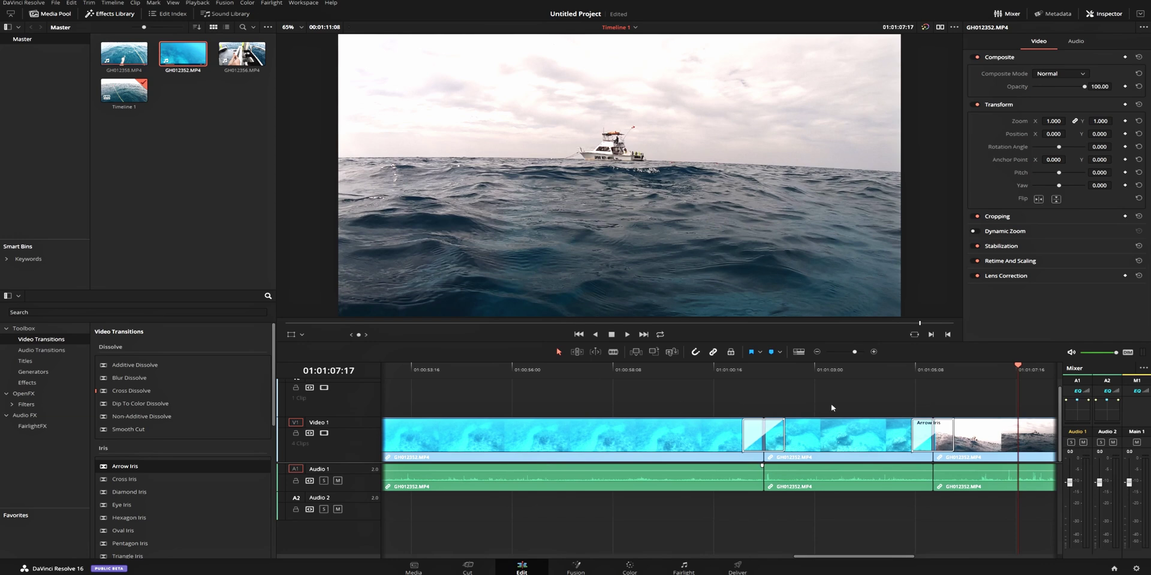
pyautogui.hscroll(3, 830, 408)
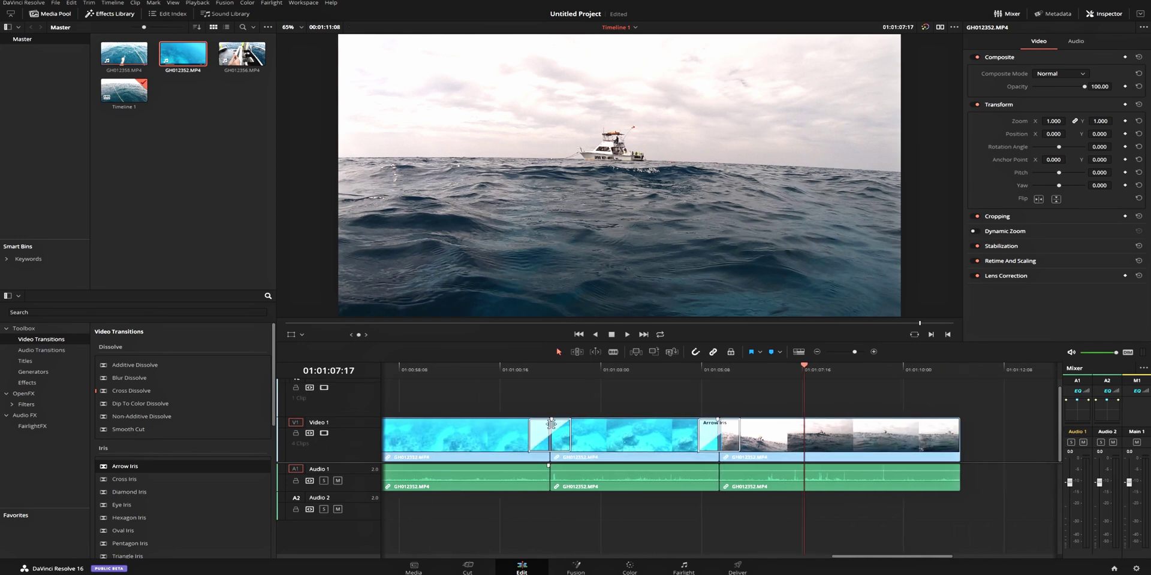
pyautogui.click(540, 444)
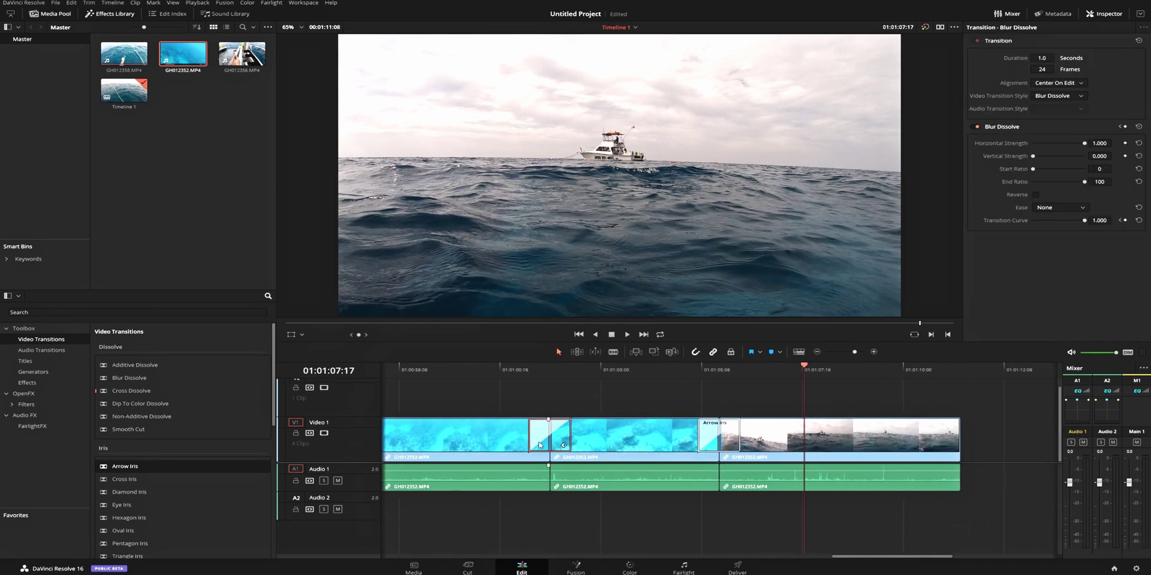
pyautogui.press('Delete')
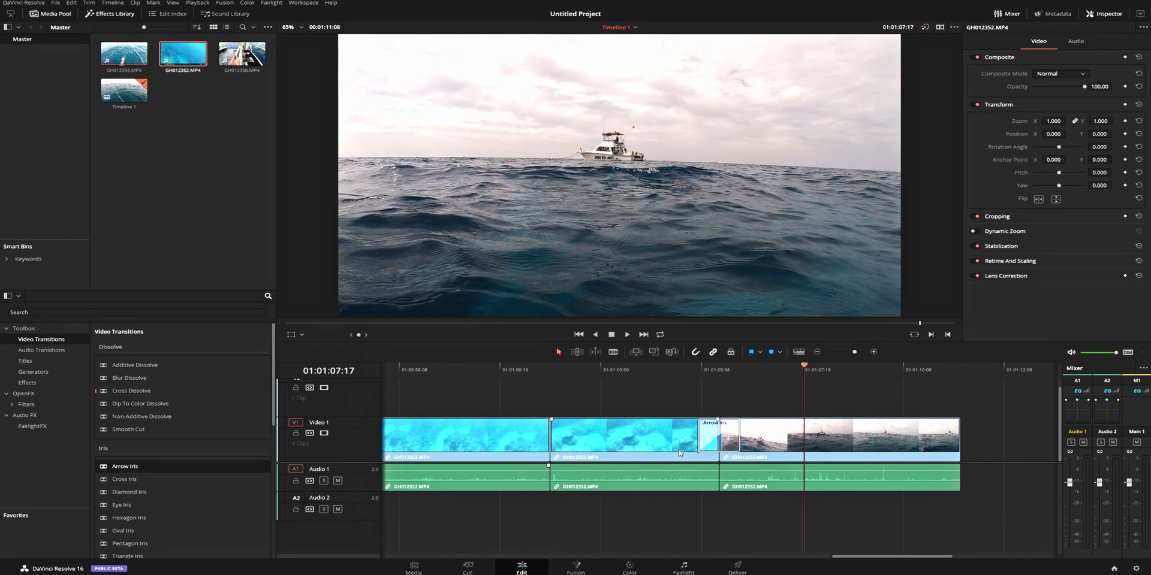
pyautogui.click(714, 446)
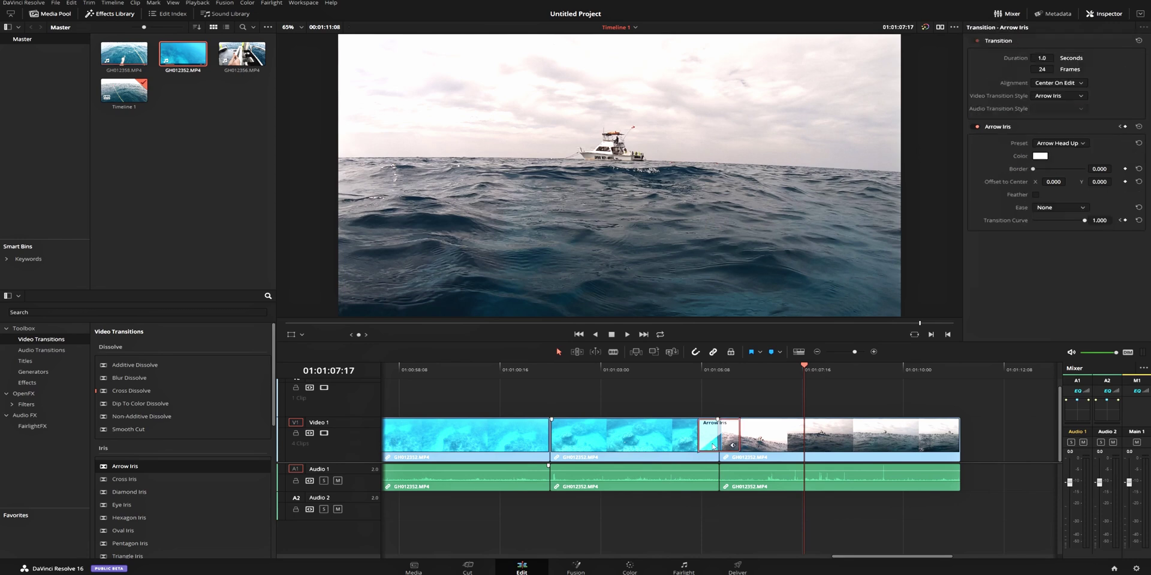
pyautogui.press('Delete')
pyautogui.hscroll(-10, 549, 400)
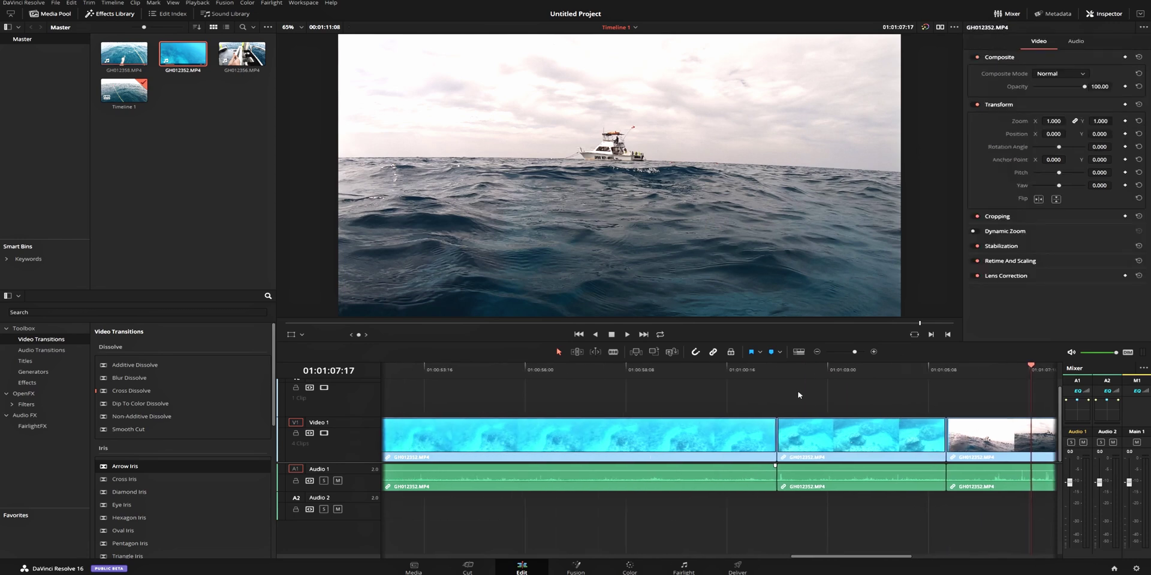
pyautogui.hscroll(-6, 513, 421)
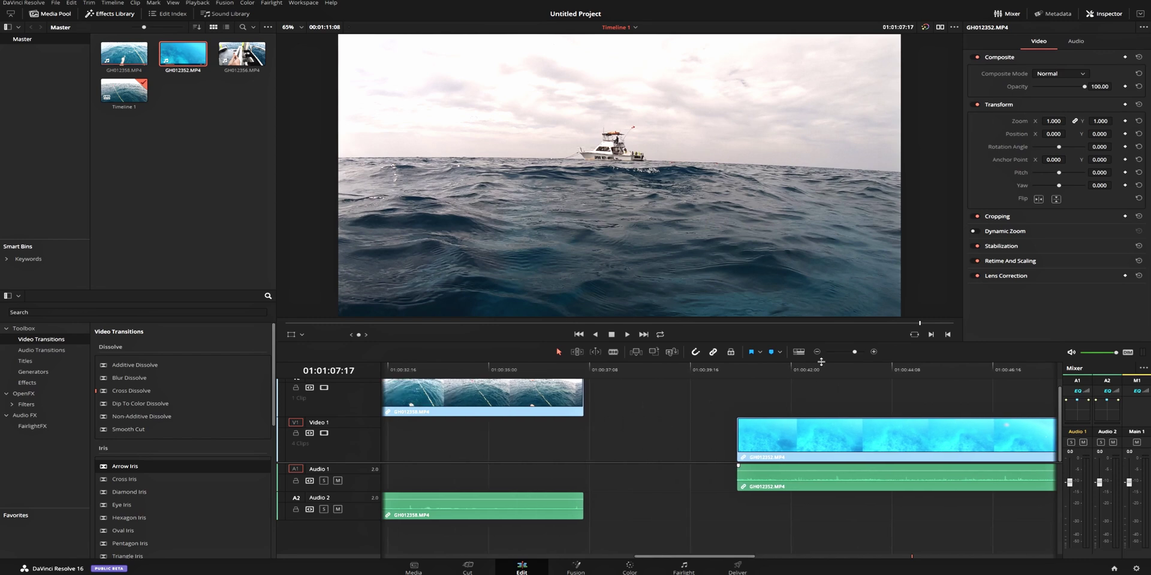
pyautogui.scroll(-5, 604, 406)
pyautogui.scroll(4, 641, 411)
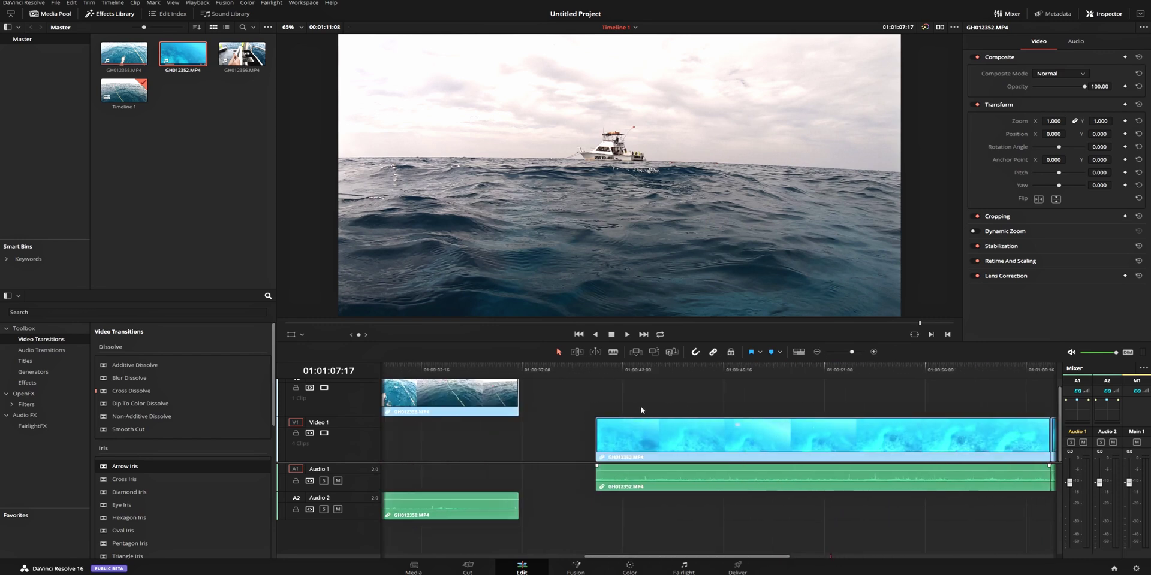
# Move the GH012358 clip and its audio from Video 2 and Audio 2 down to Video 1 and Audio 1.
pyautogui.hscroll(-5, 642, 410)
pyautogui.moveTo(540, 400); pyautogui.dragTo(534, 437)
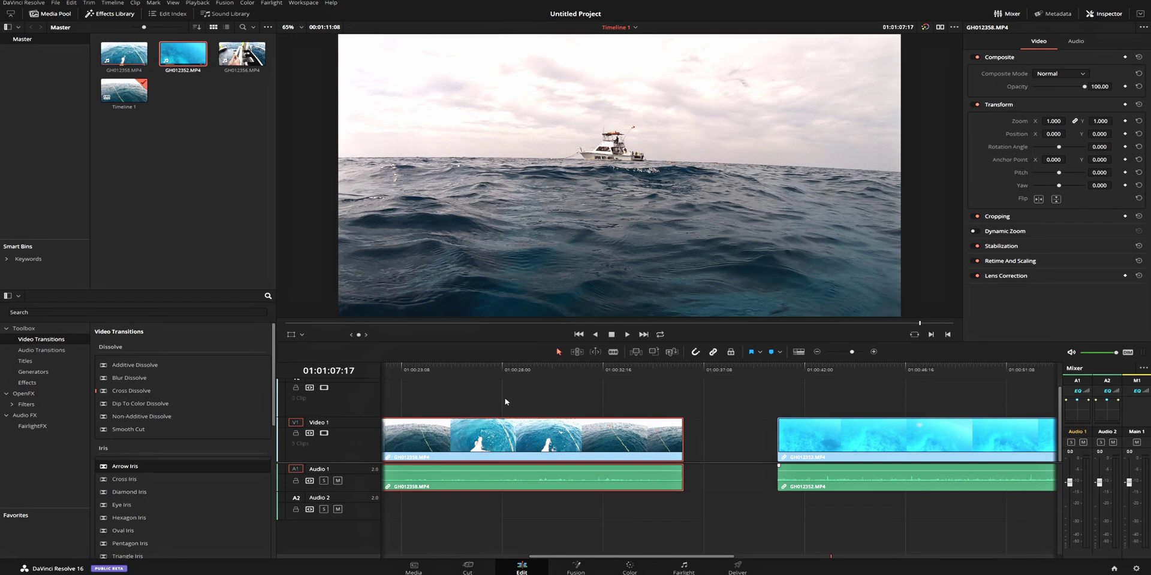
# Play the first timeline clip from 01:00:06:11 through the diver's jump into the water.
pyautogui.hscroll(-12, 605, 401)
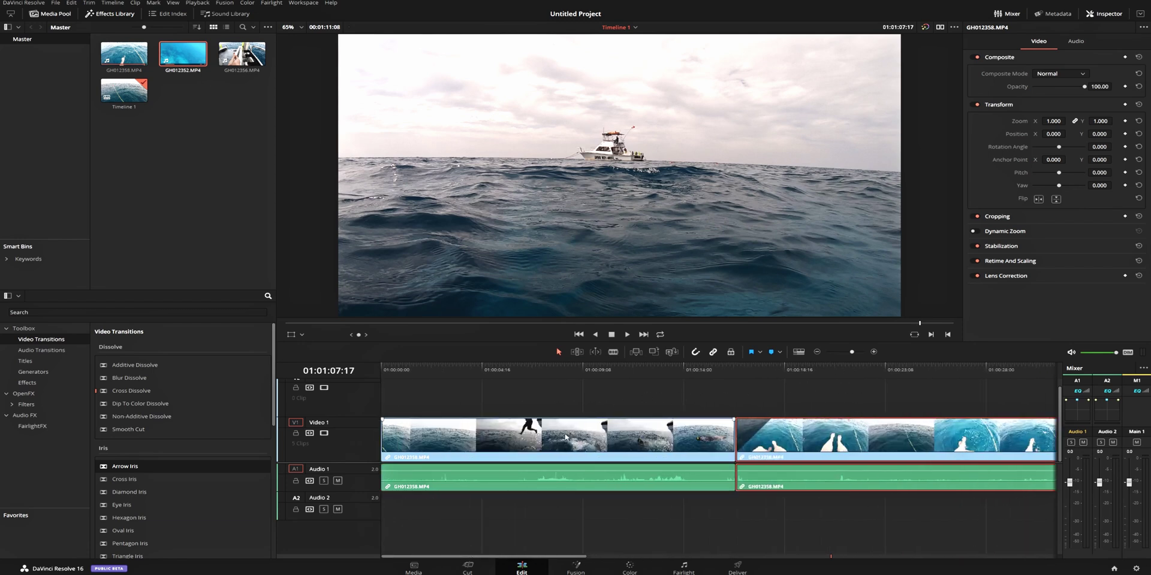
pyautogui.click(547, 430)
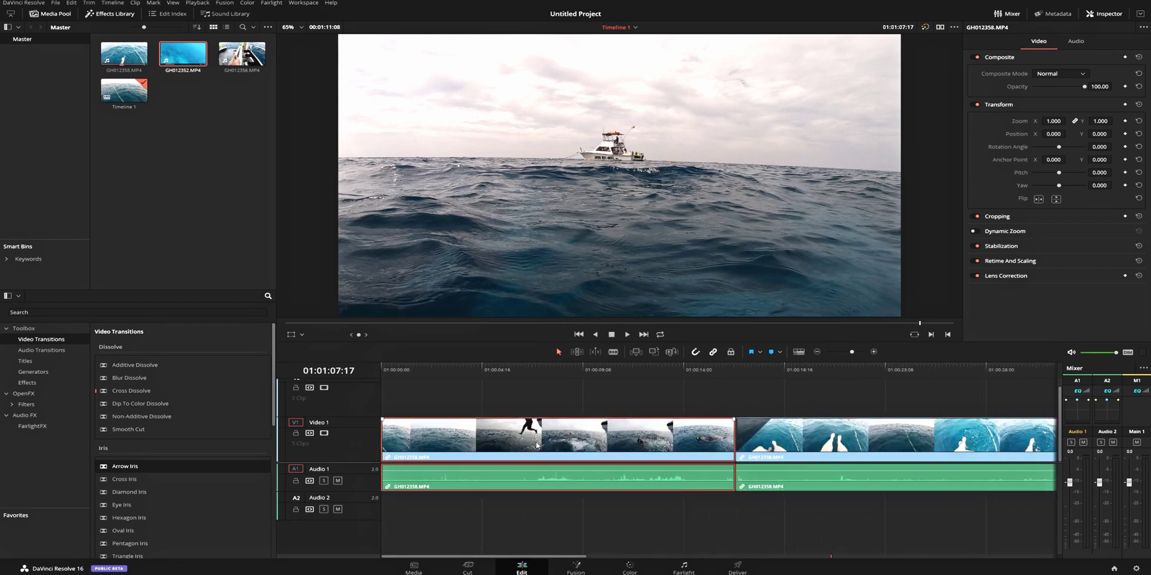
pyautogui.click(521, 374)
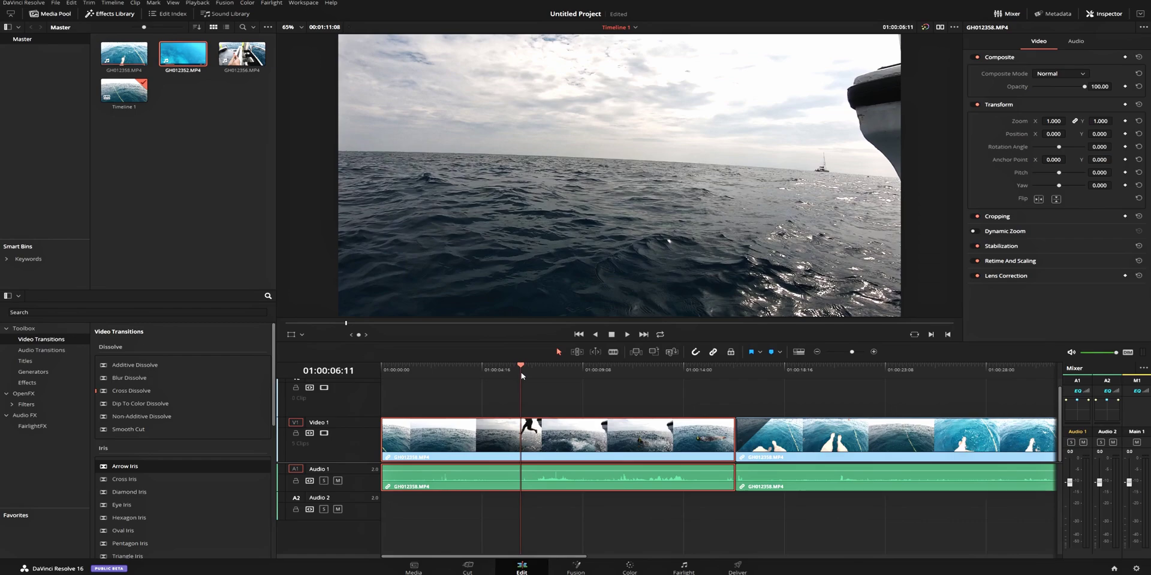
pyautogui.press('space')
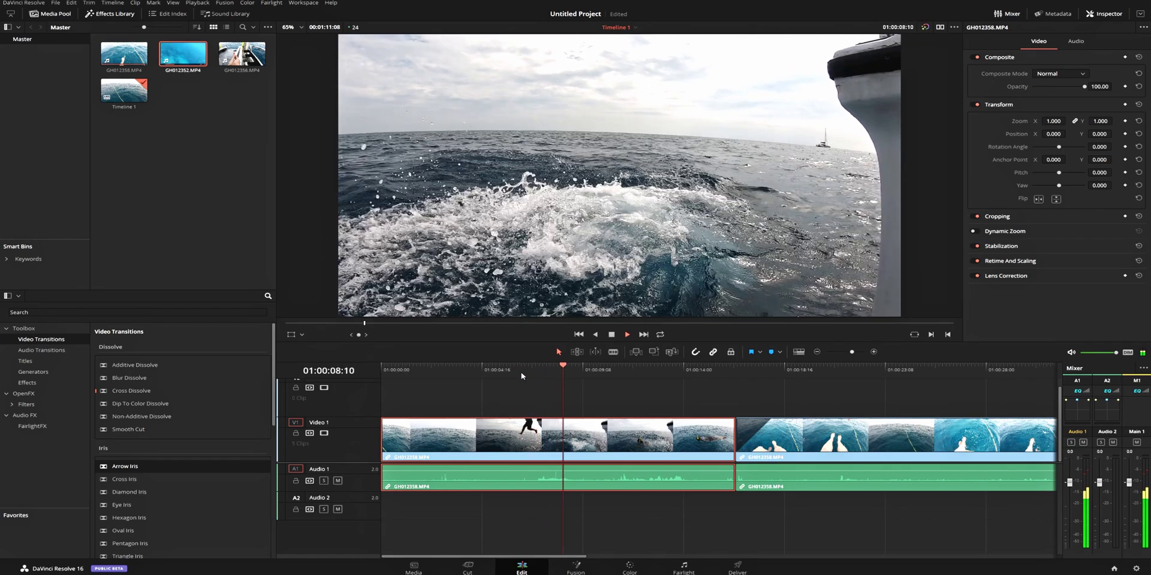
pyautogui.press('space')
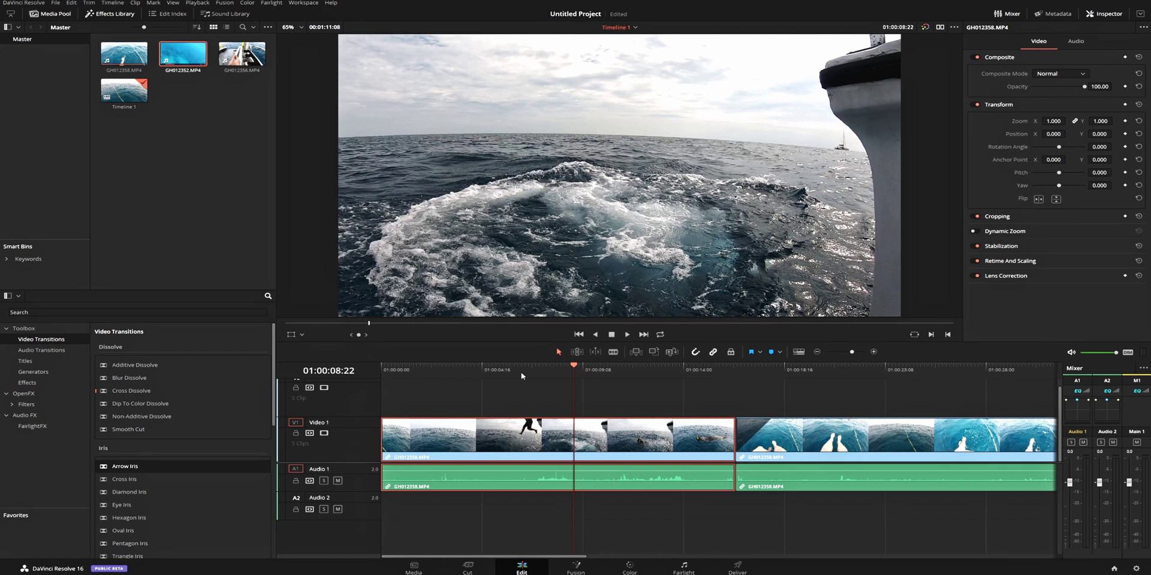
# Unlink the first clip's audio from its video and select the audio part alone on Audio 1.
pyautogui.hotkey('ctrl', 'alt', 'l')
pyautogui.click(524, 376)
pyautogui.click(559, 488)
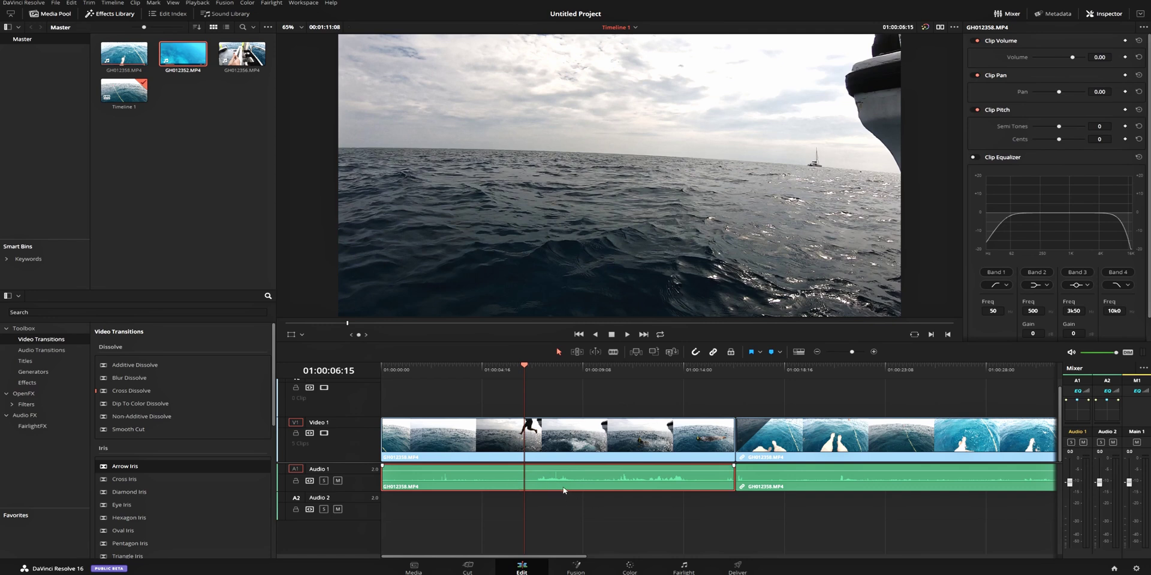
# Split the first clip's audio on both sides of the splash sound and delete the pieces before and after it.
pyautogui.press('b')
pyautogui.click(577, 489)
pyautogui.click(531, 482)
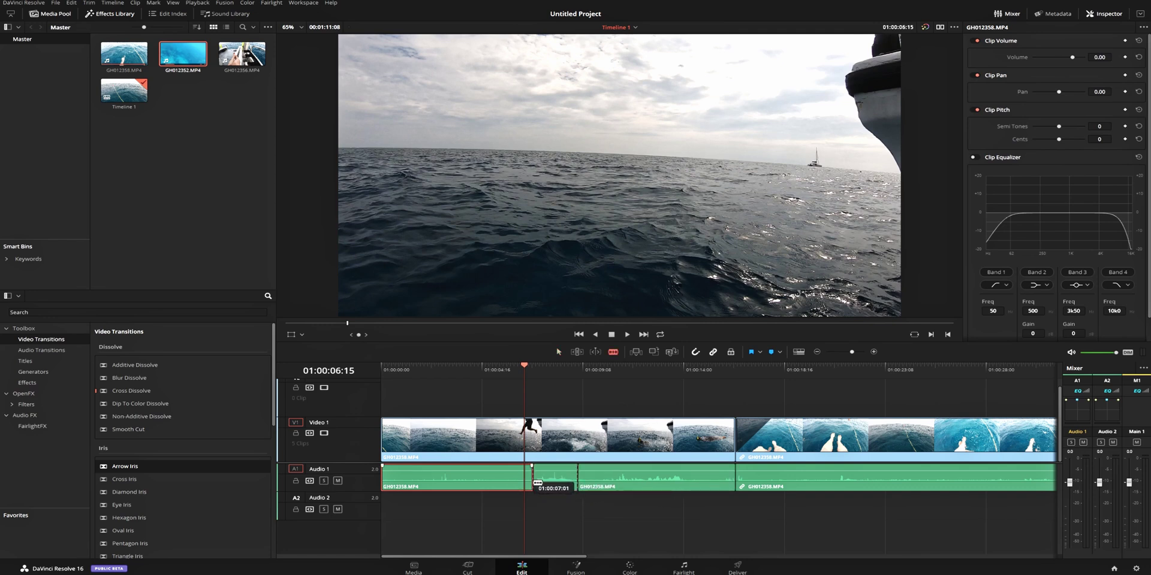
pyautogui.press('a')
pyautogui.press('BackSpace')
pyautogui.click(633, 489)
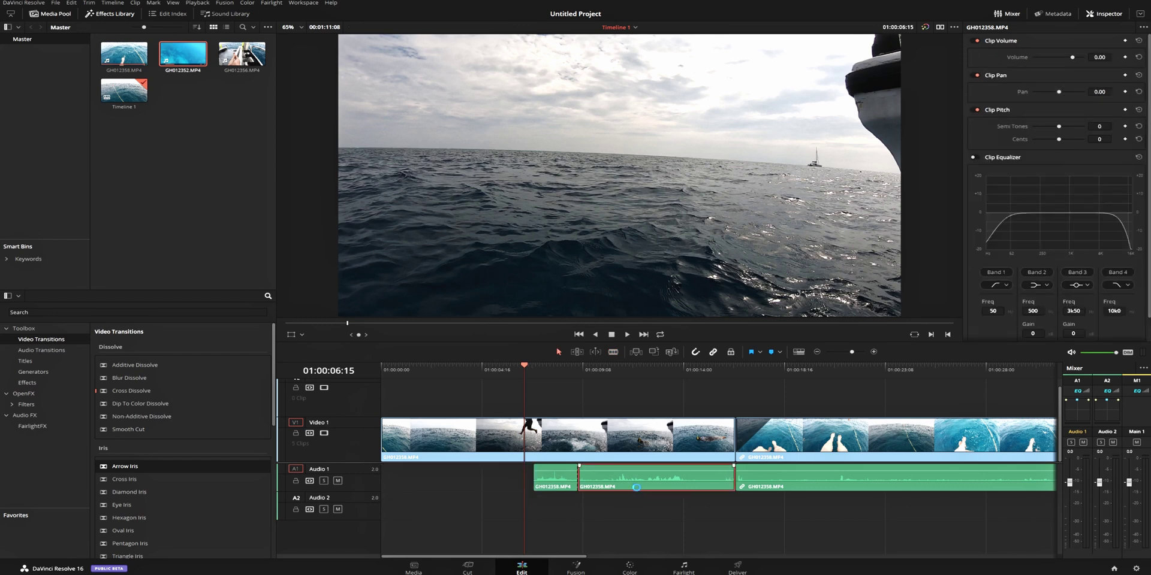
pyautogui.press('BackSpace')
# Nudge the splash audio piece slightly later on Audio 1 and play the jump from 01:00:06:15.
pyautogui.click(550, 489)
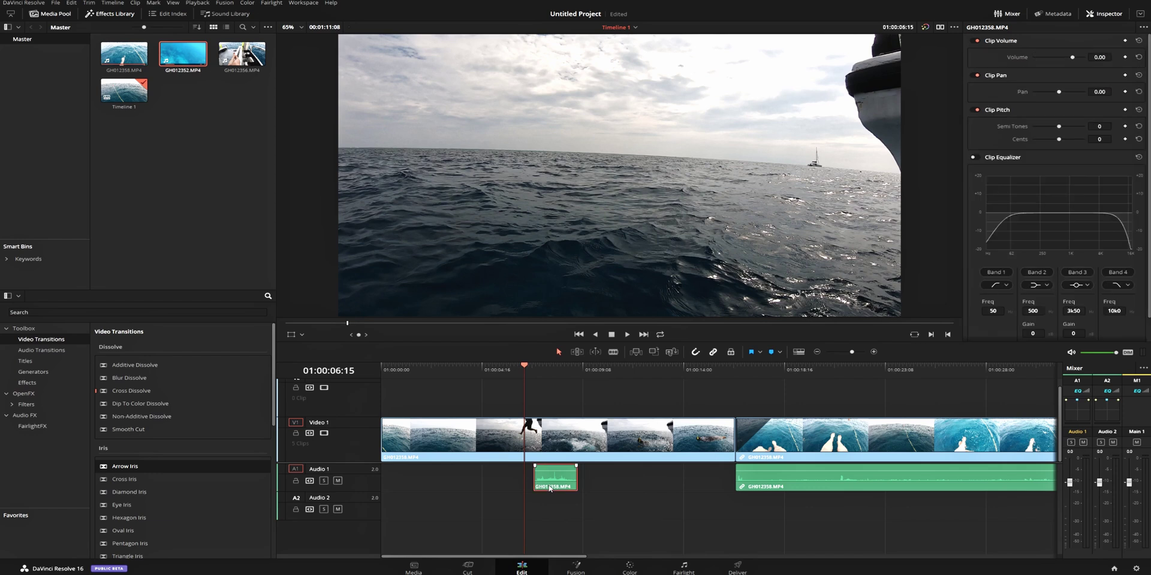
pyautogui.moveTo(550, 489)
pyautogui.mouseDown()
pyautogui.moveTo(592, 488)
pyautogui.moveTo(551, 481)
pyautogui.moveTo(562, 481)
pyautogui.mouseUp()
pyautogui.press('space')
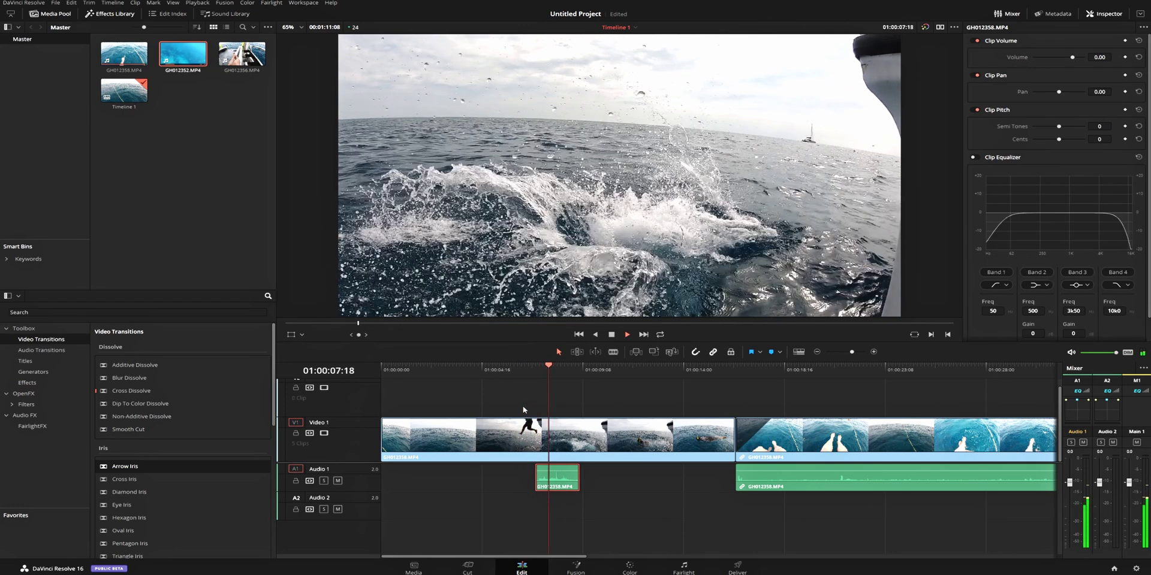
pyautogui.press('space')
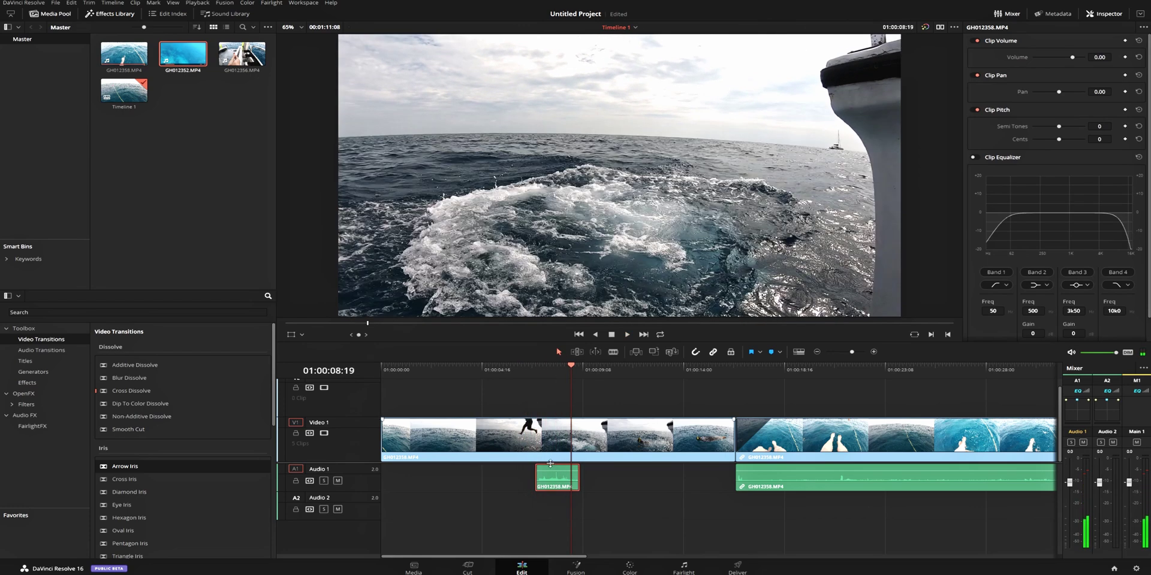
# Try moving the splash audio about 2.5 seconds earlier than the jump and play the timeline from before it.
pyautogui.moveTo(554, 487); pyautogui.dragTo(498, 487)
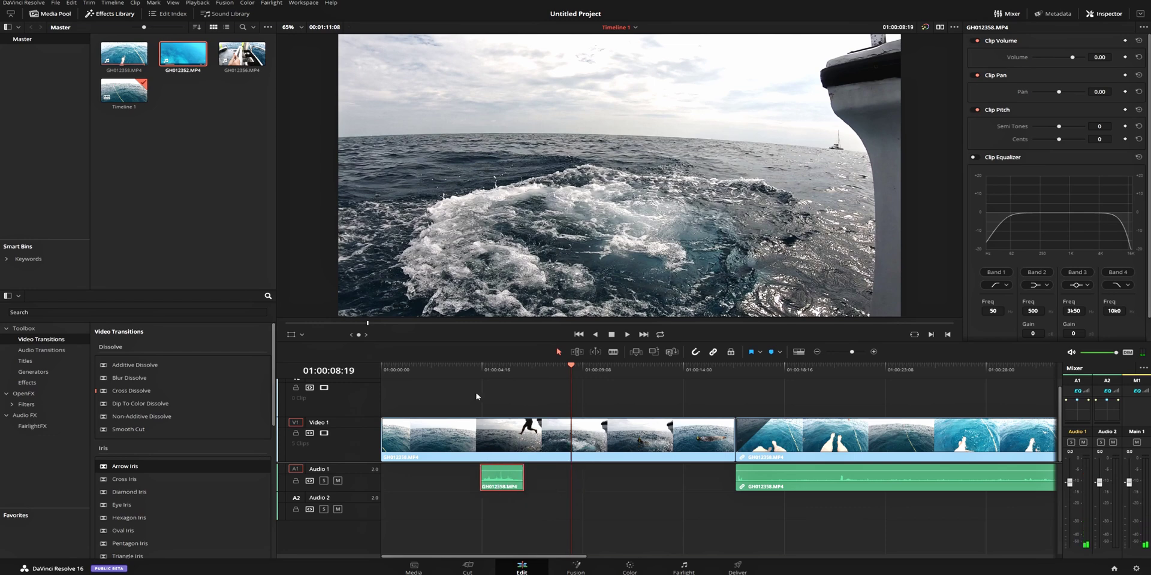
pyautogui.click(463, 371)
pyautogui.press('space')
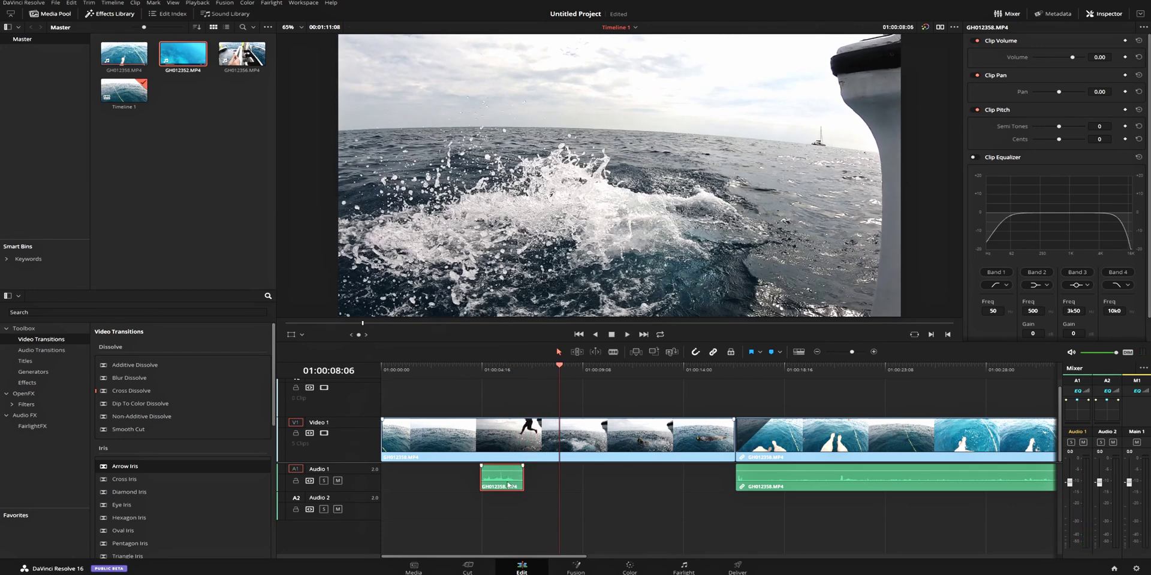
# Try shifting the splash audio slightly less than a second later and play the jump from 01:00:06:15.
pyautogui.moveTo(498, 477); pyautogui.dragTo(516, 476)
pyautogui.click(525, 378)
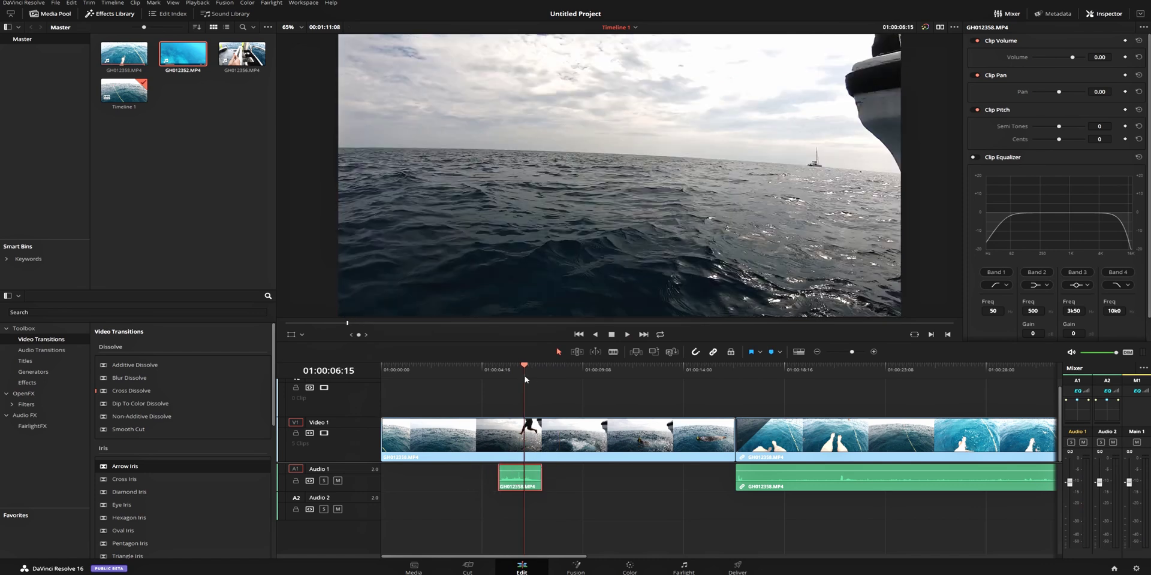
pyautogui.press('space')
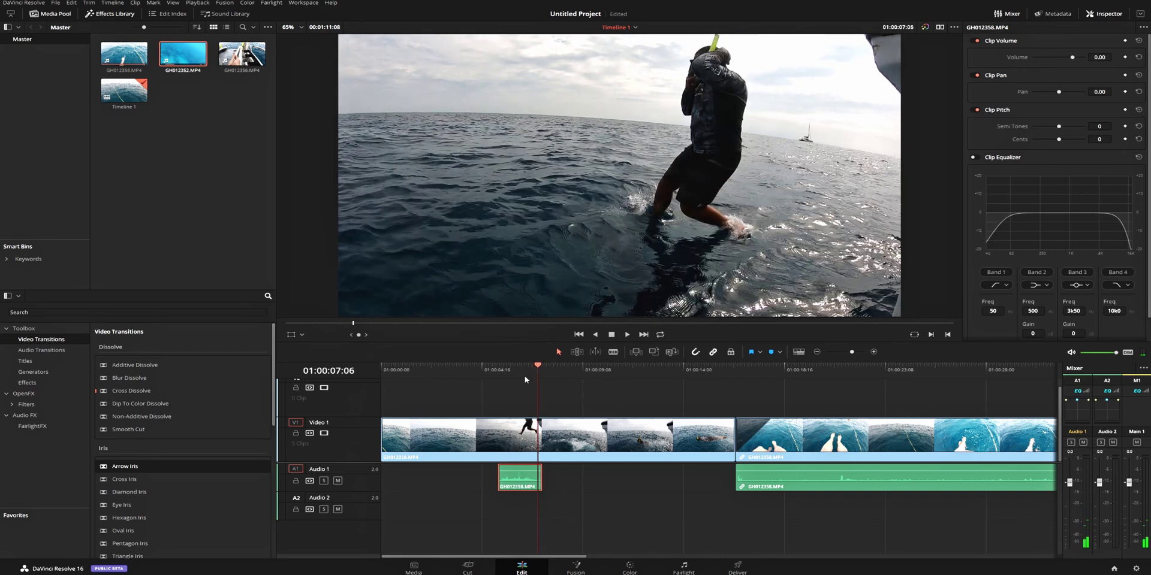
# Align the start of the splash audio with the diver's water entry at 01:00:07:06 and play from 01:00:06:02.
pyautogui.moveTo(513, 480); pyautogui.dragTo(550, 484)
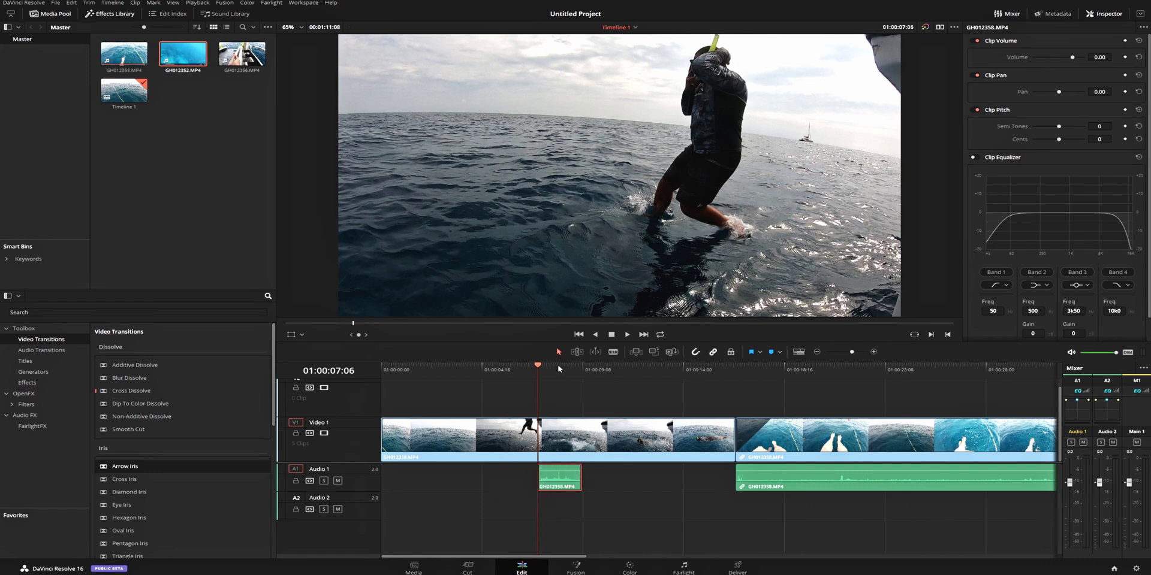
pyautogui.click(513, 373)
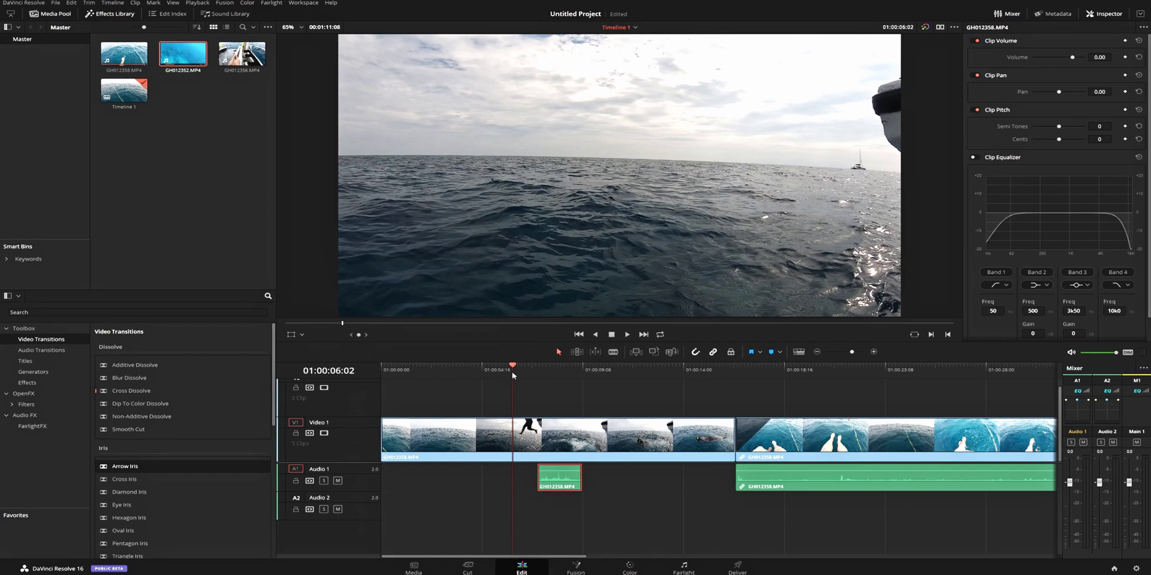
pyautogui.press('space')
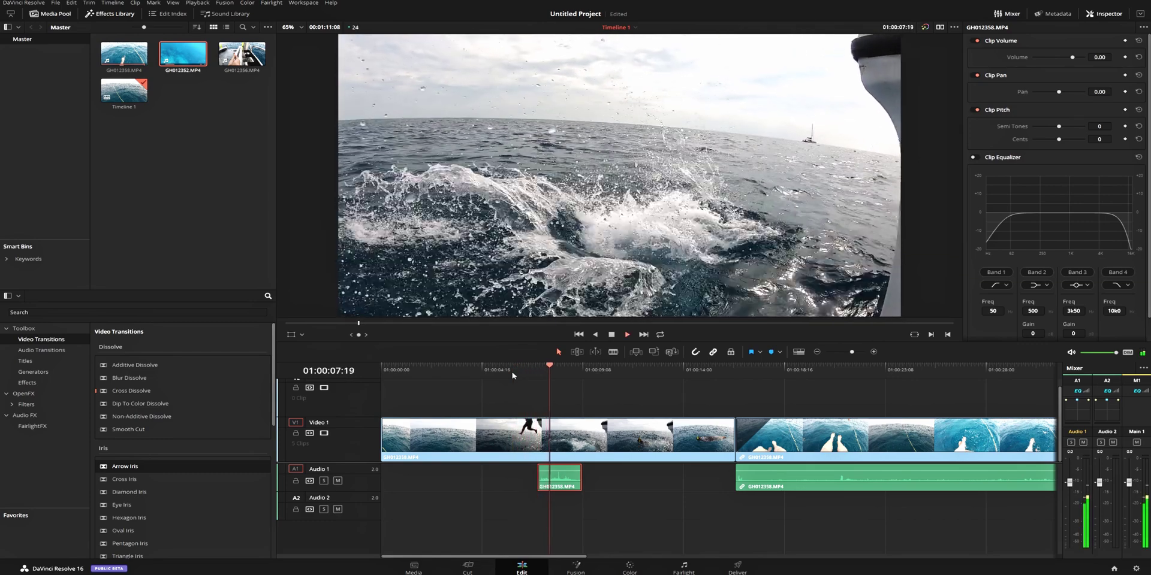
pyautogui.press('space')
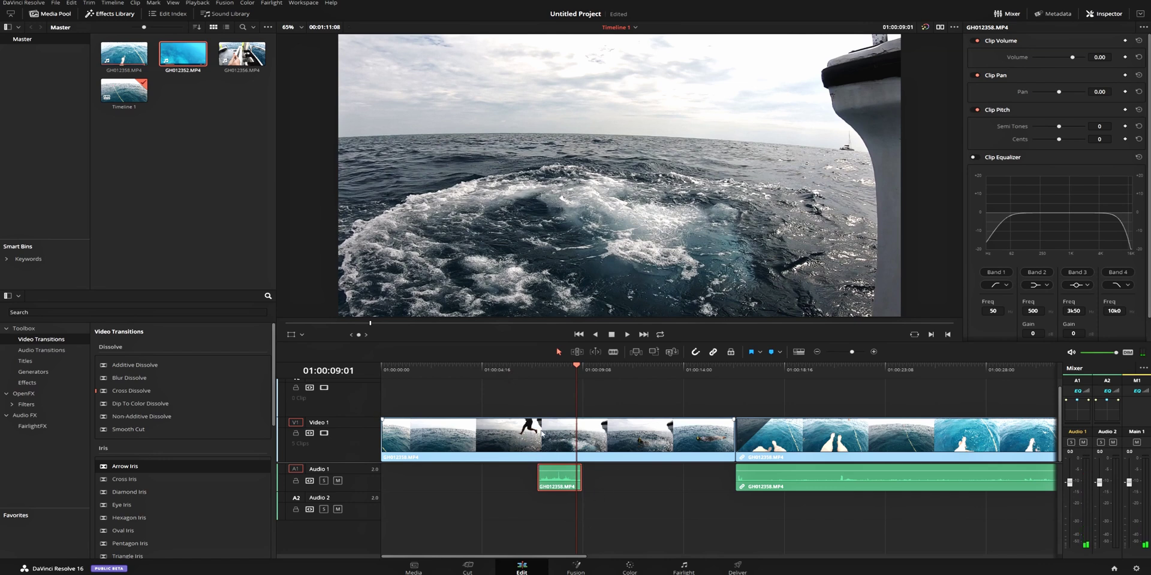
# Import the Ding sound effect and the cities-utah music track from the Music-Sounds folder into the media pool.
pyautogui.click(816, 353)
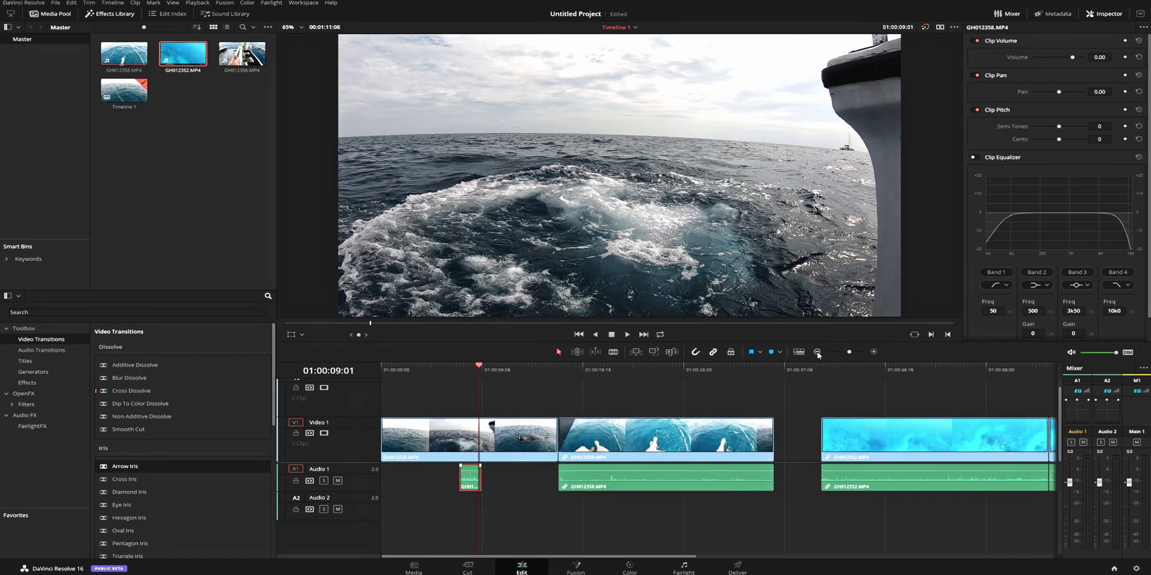
pyautogui.rightClick(166, 159)
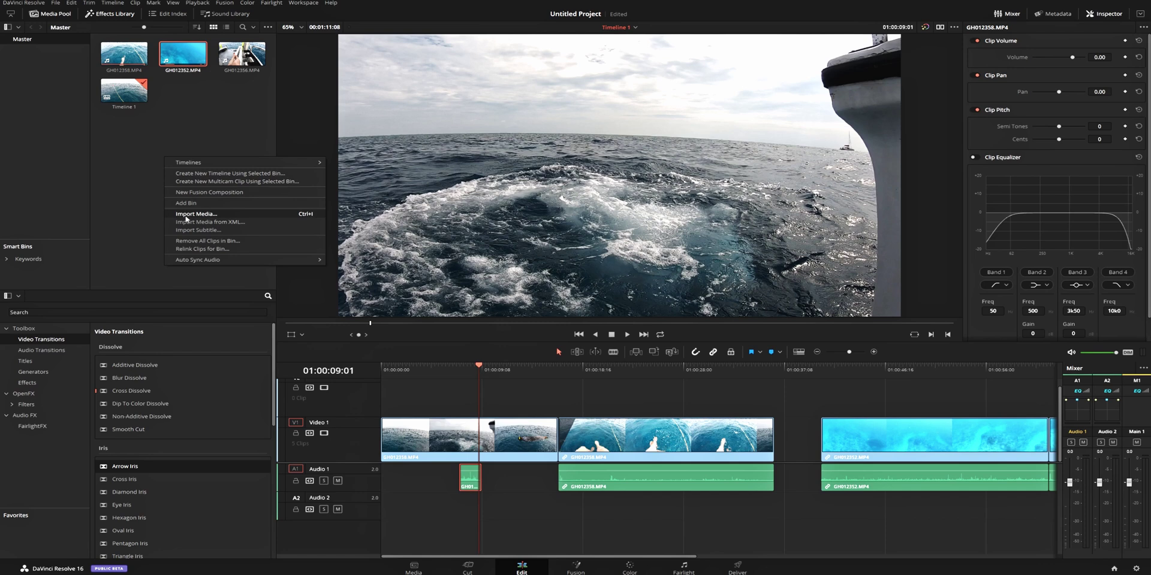
pyautogui.click(186, 214)
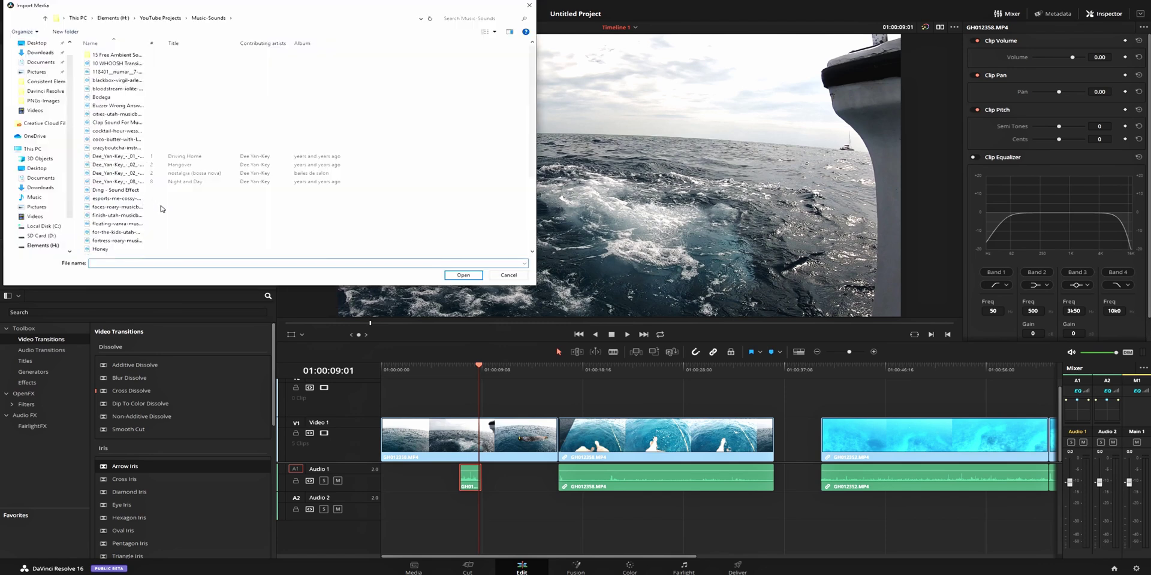
pyautogui.doubleClick(130, 120)
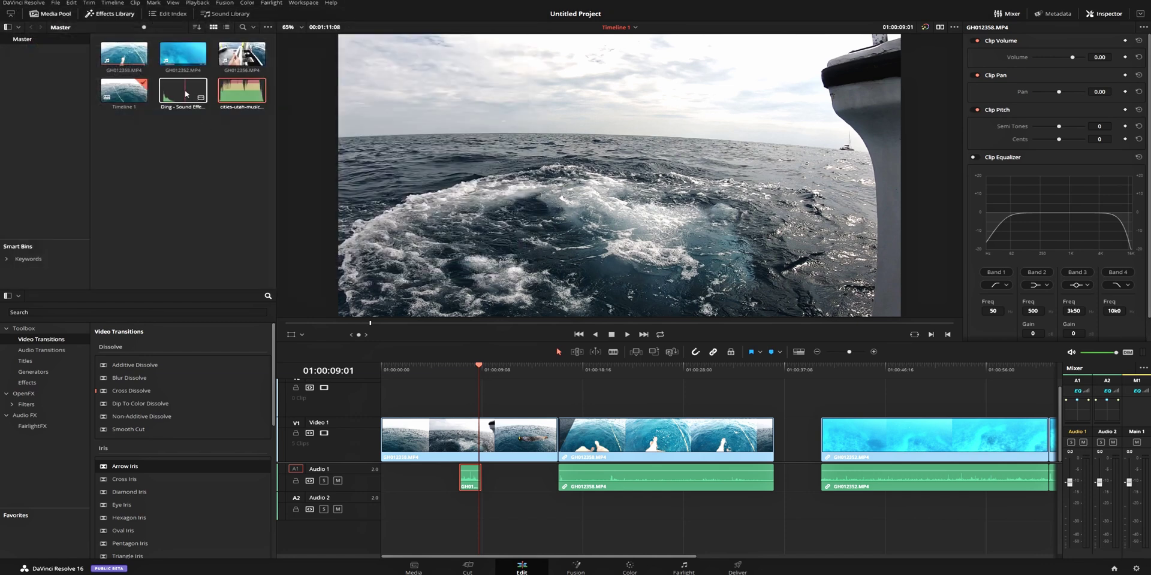
# Place the Ding sound effect on Audio 2 directly below the splash audio at 01:00:07:06 and play it.
pyautogui.moveTo(183, 94); pyautogui.dragTo(476, 514)
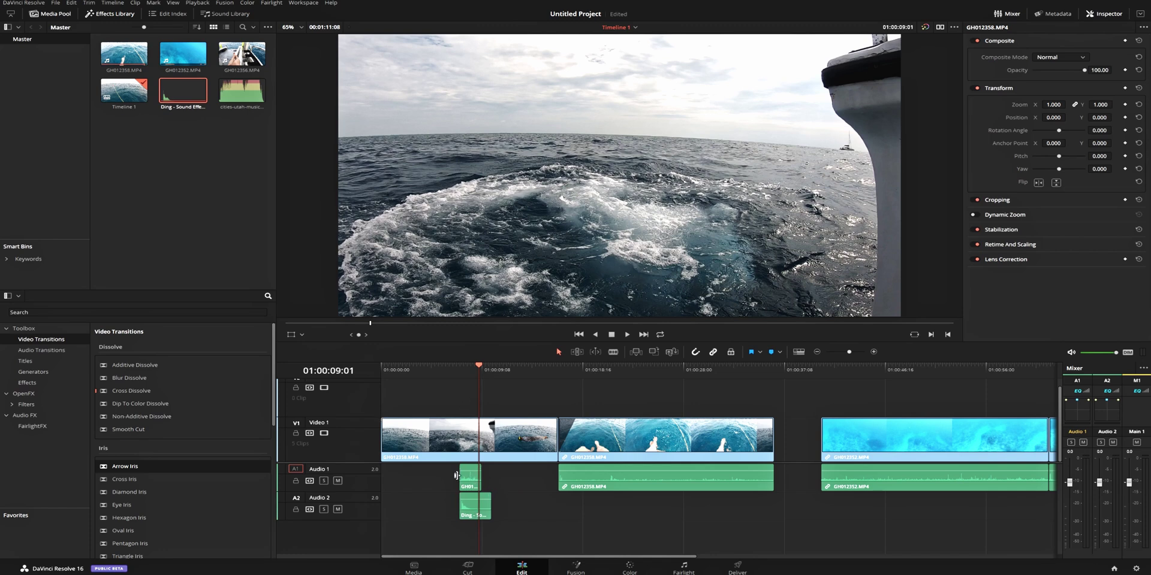
pyautogui.click(459, 368)
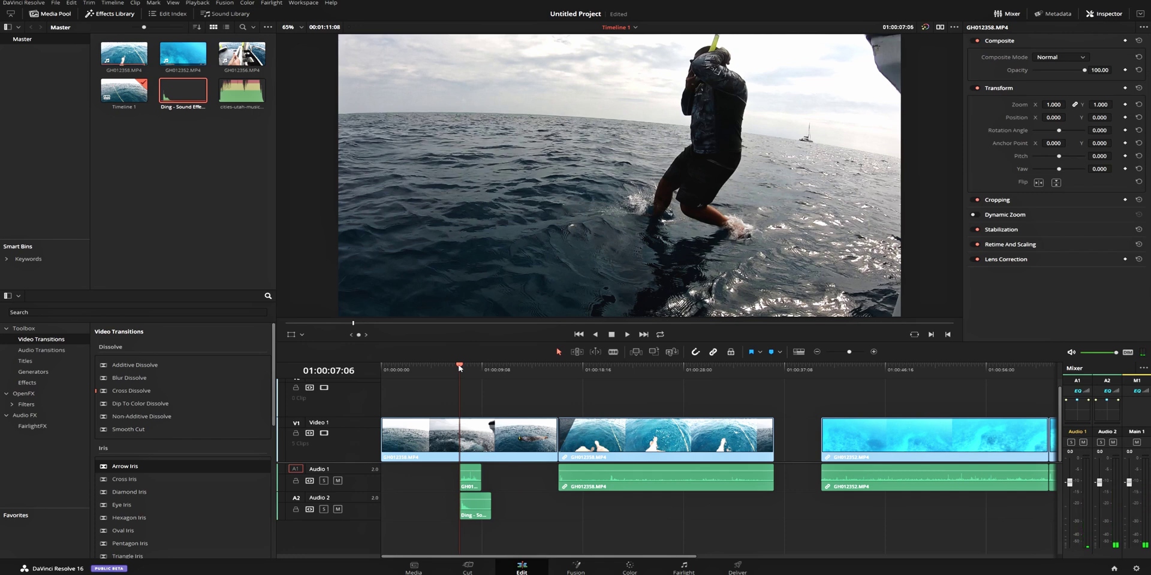
pyautogui.press('space')
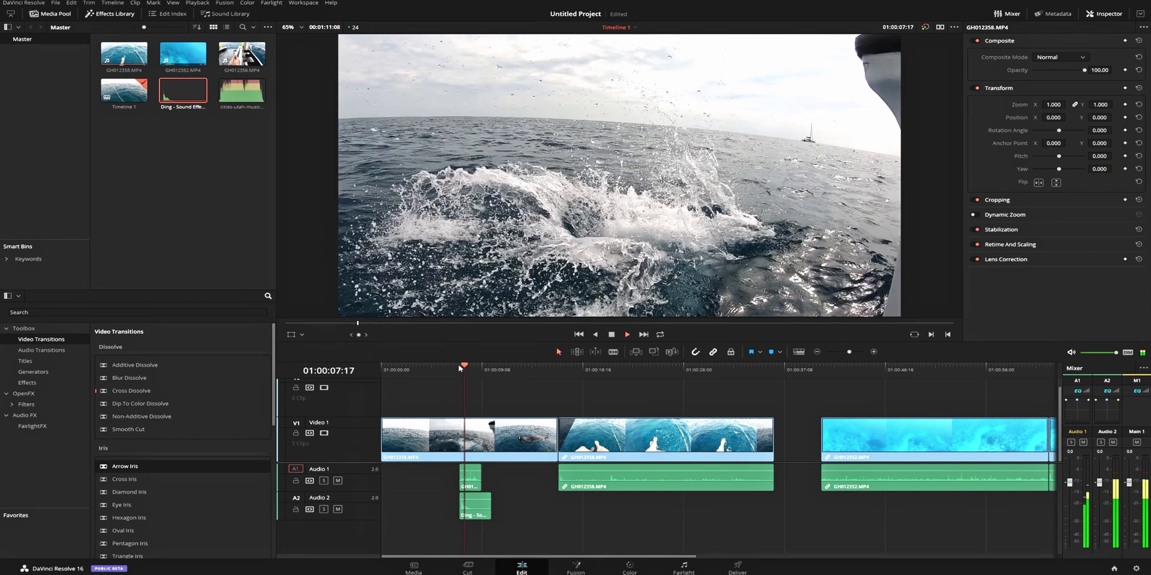
# Replay the splash and Ding sounds from a few frames before 01:00:07:06.
pyautogui.click(459, 366)
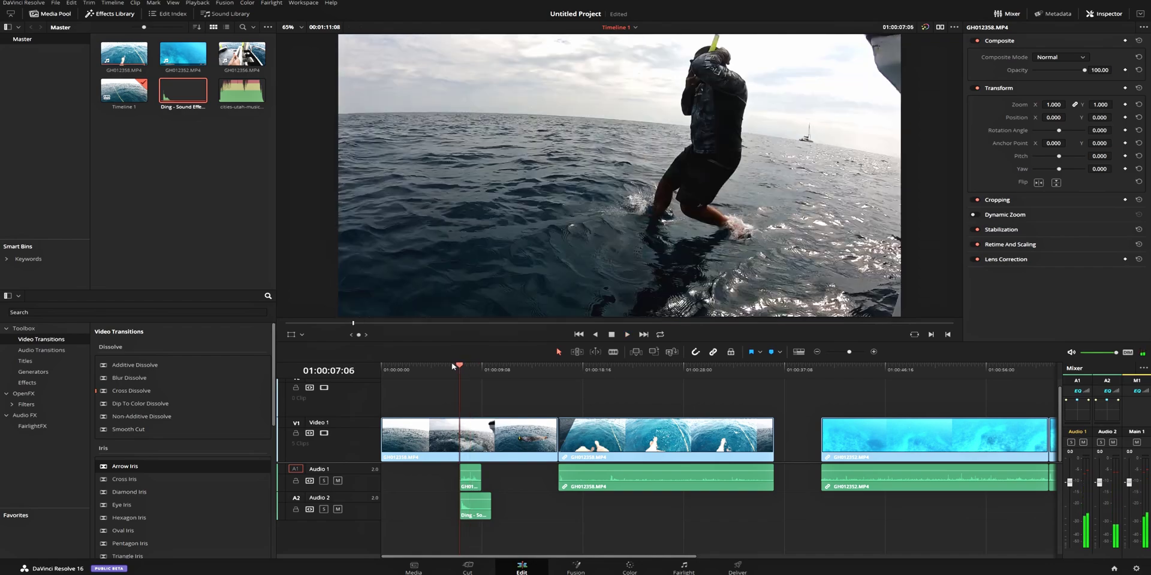
pyautogui.press('Left')
pyautogui.press('Left')
pyautogui.press('Left')
pyautogui.press('Left')
pyautogui.press('Left')
pyautogui.press('Left')
pyautogui.press('Left')
pyautogui.press('space')
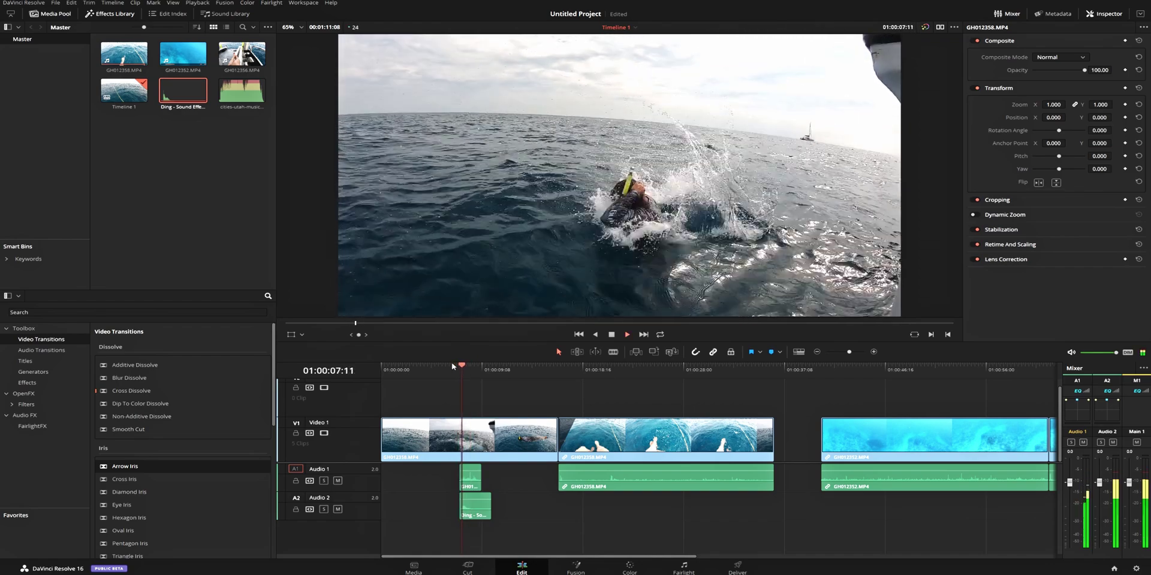
pyautogui.press('space')
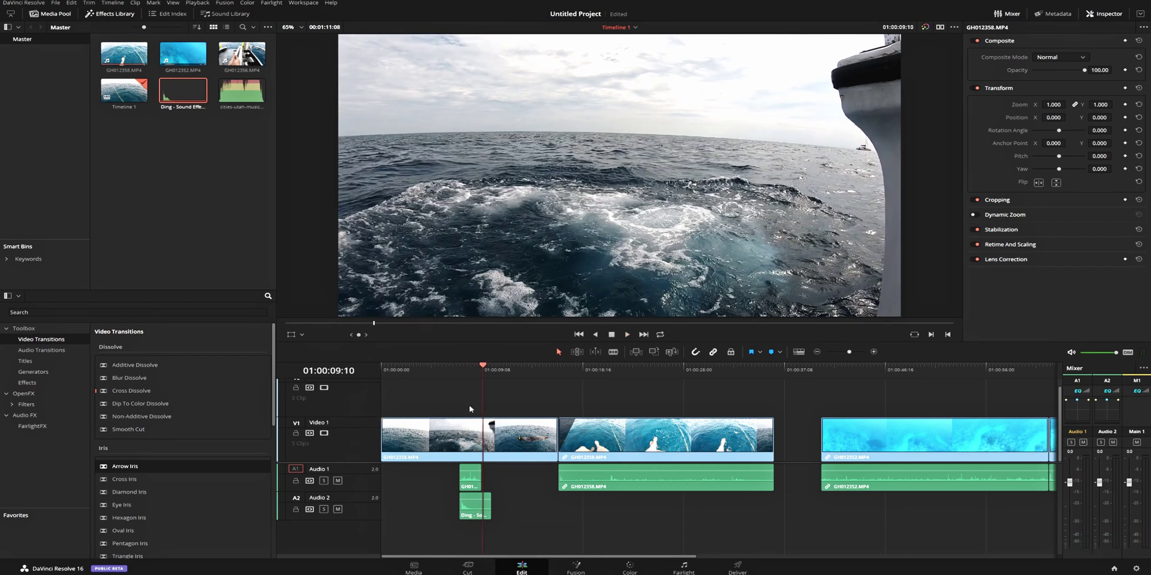
# Move the Ding sound effect on Audio 2 to start at 01:00:12:00, where the diver surfaces, and play from 01:00:07:06.
pyautogui.press('space')
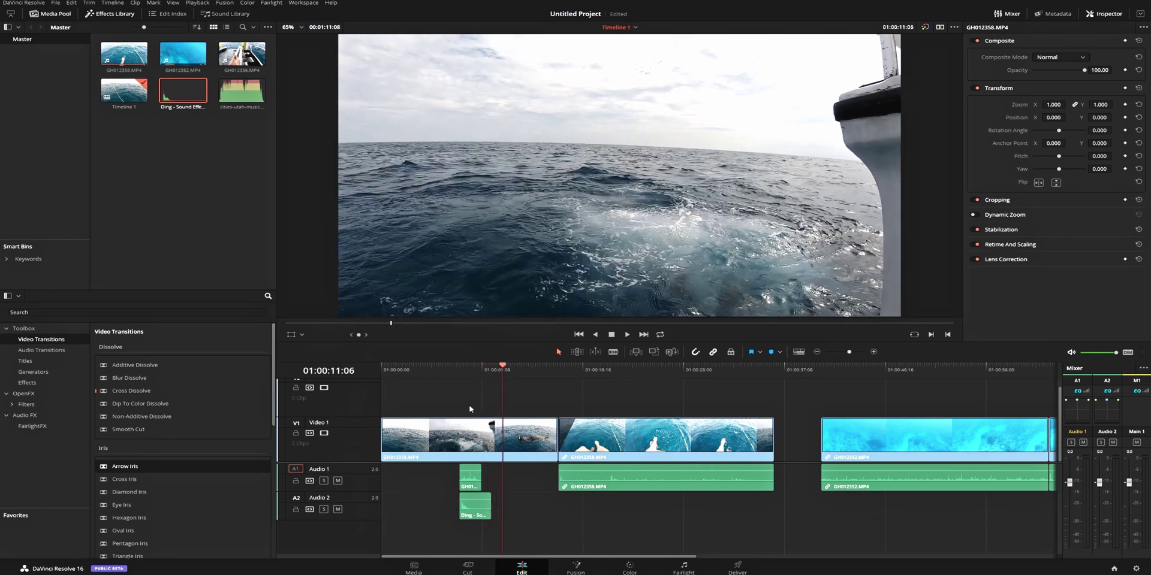
pyautogui.press('Left')
pyautogui.press('Left')
pyautogui.press('Left')
pyautogui.press('Left')
pyautogui.press('Left')
pyautogui.press('Left')
pyautogui.press('Left')
pyautogui.press('Left')
pyautogui.press('Left')
pyautogui.press('Left')
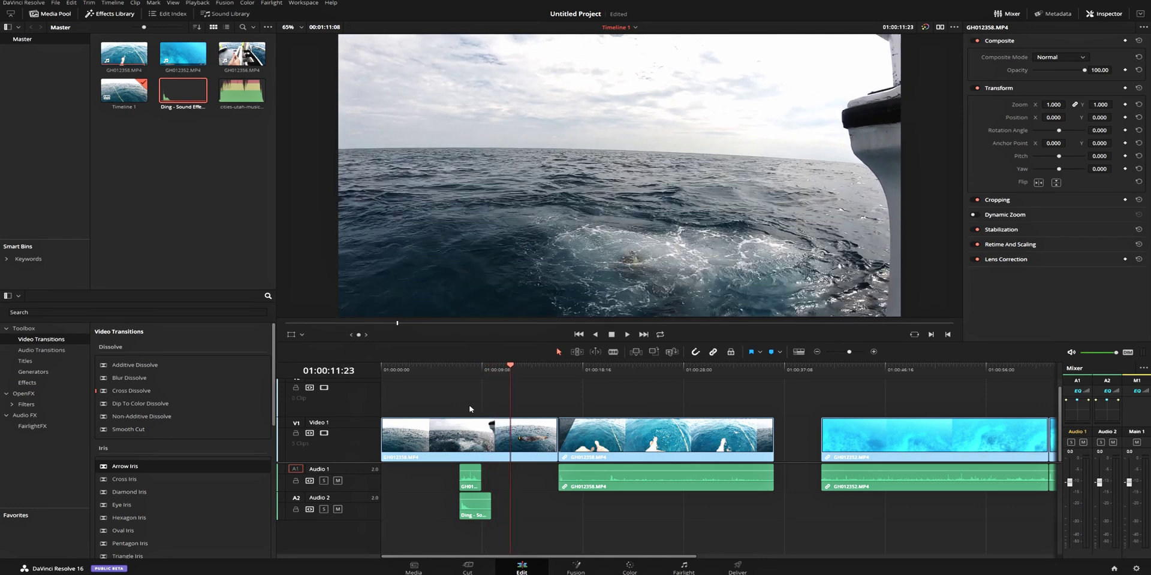
pyautogui.press('Right')
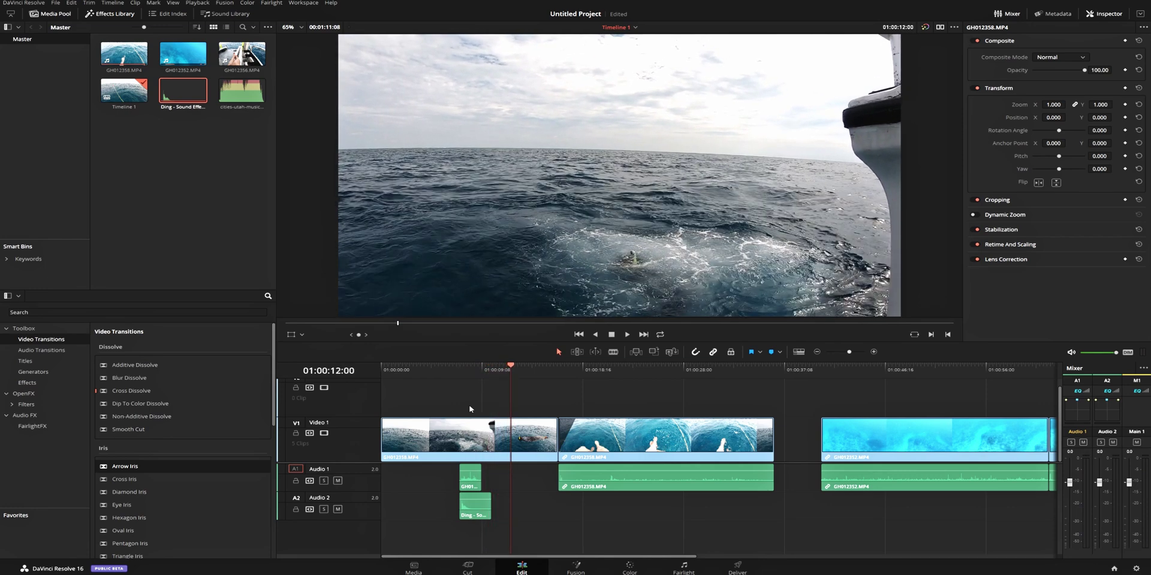
pyautogui.moveTo(472, 516); pyautogui.dragTo(522, 510)
pyautogui.click(460, 373)
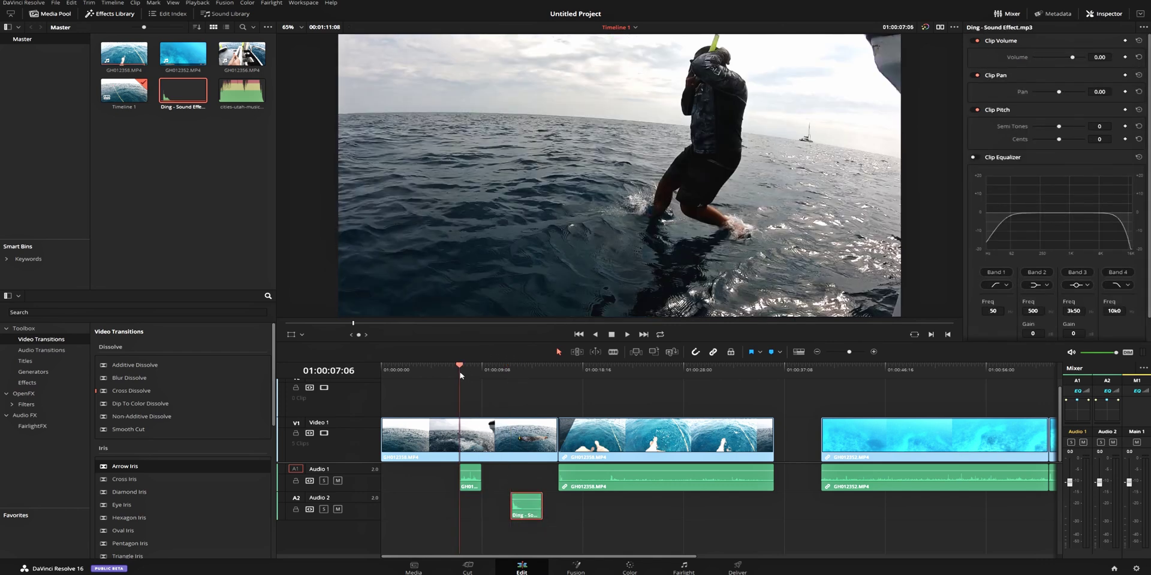
pyautogui.press('space')
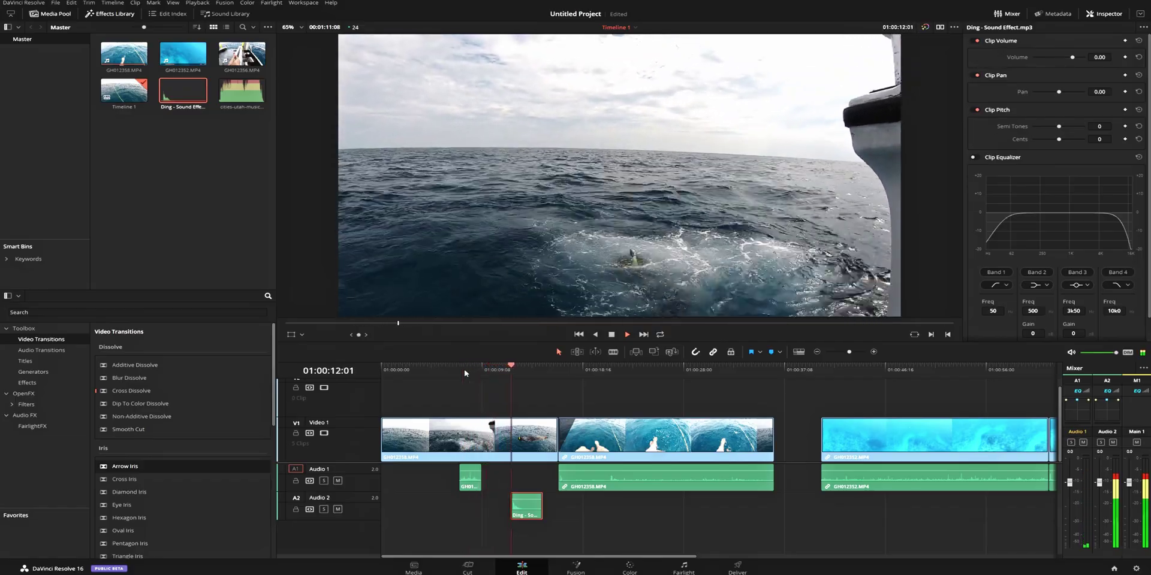
# Add the cities-utah music track on a new Audio 3 track from the timeline start and play from 01:00:05:04.
pyautogui.press('space')
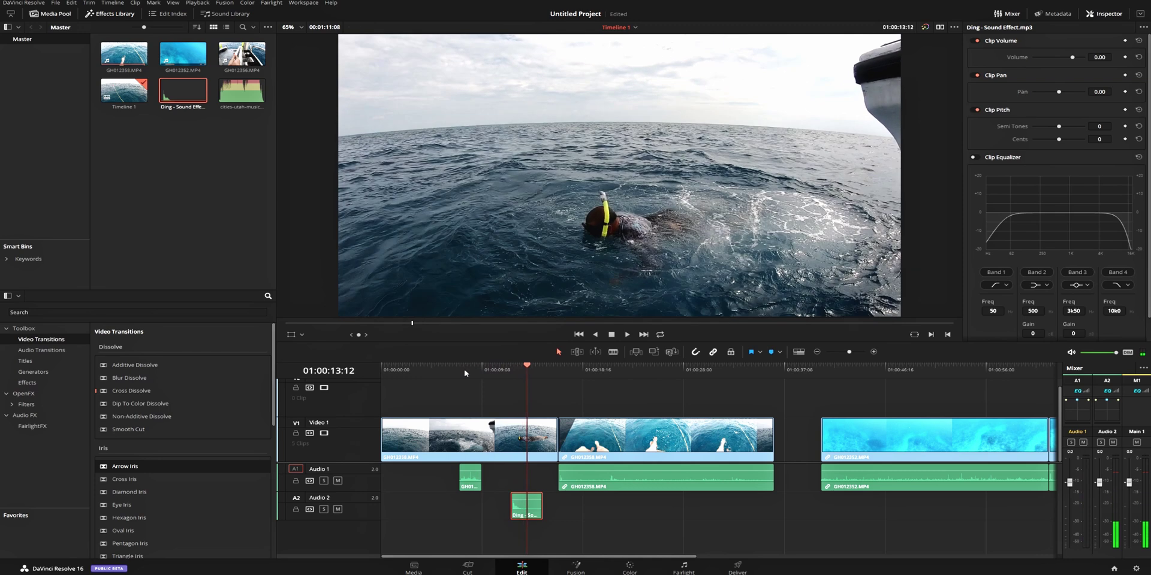
pyautogui.moveTo(235, 95); pyautogui.dragTo(382, 545)
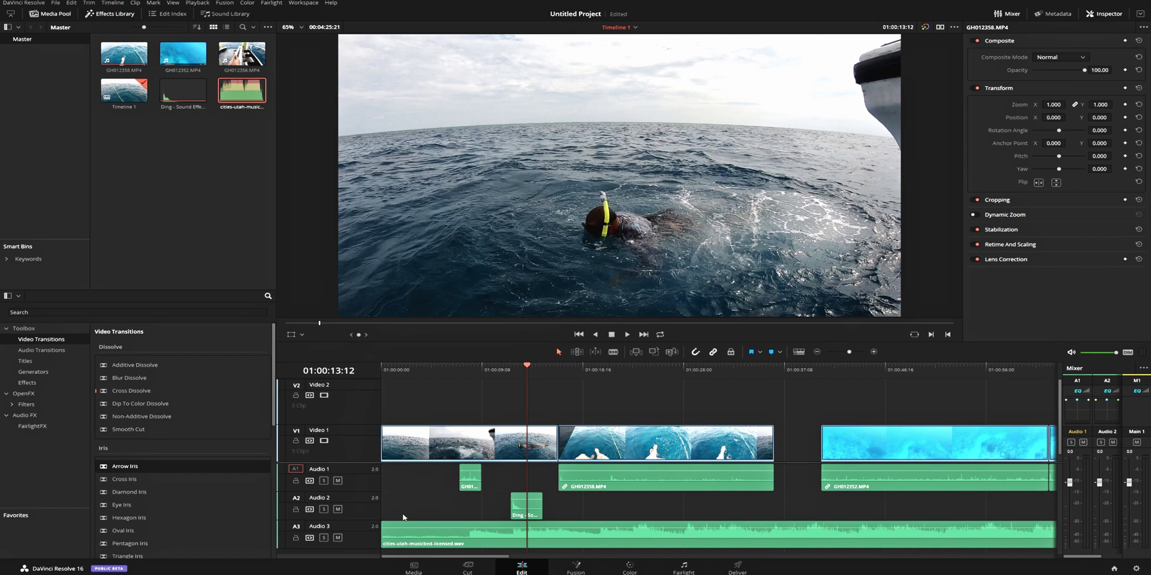
pyautogui.click(413, 536)
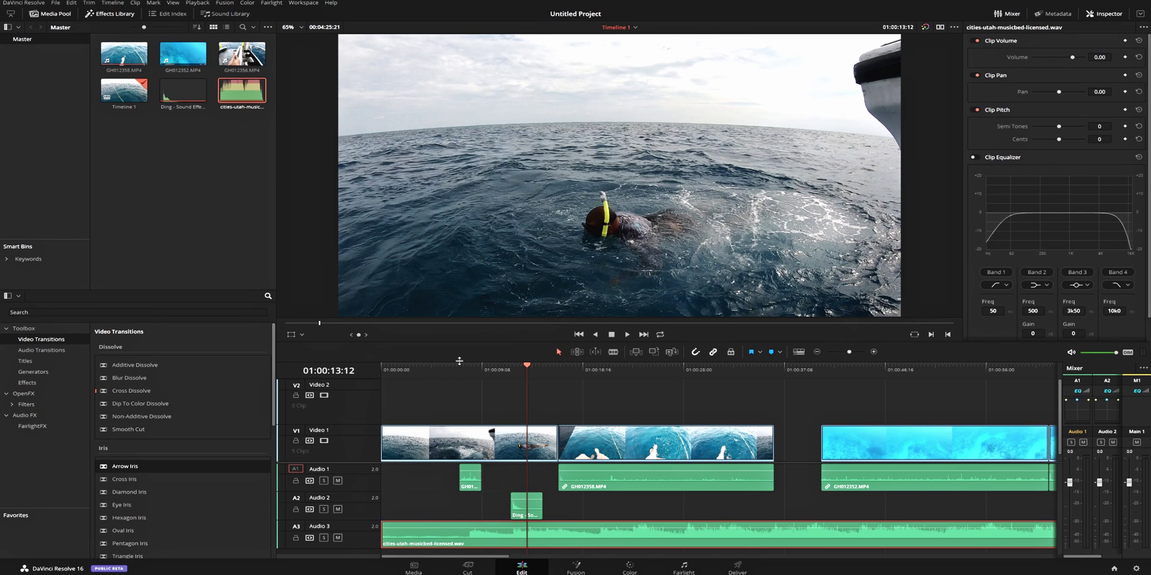
pyautogui.click(438, 367)
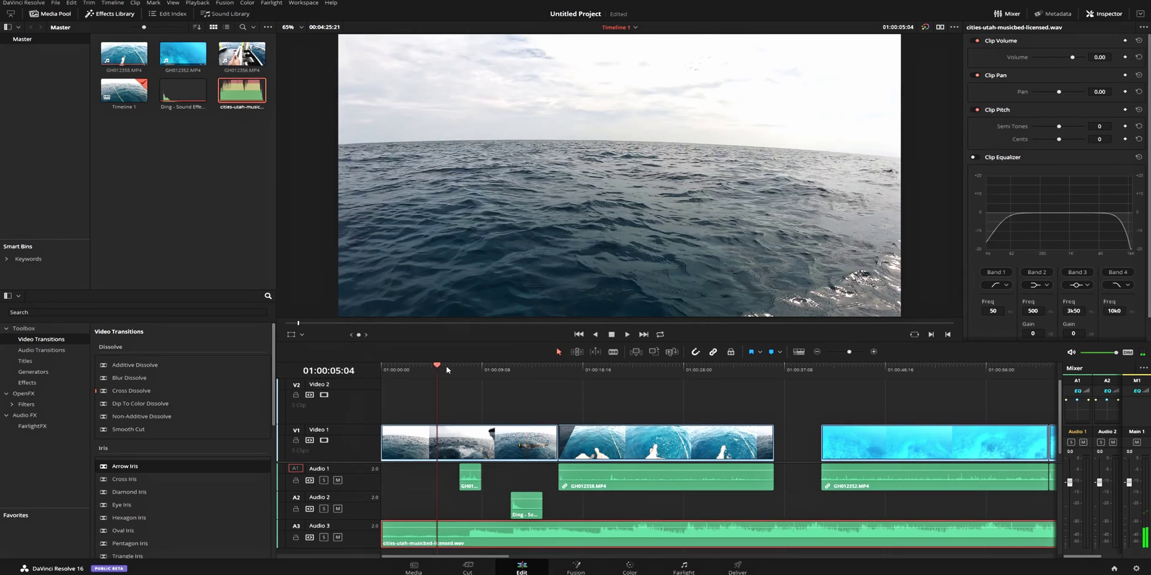
pyautogui.press('space')
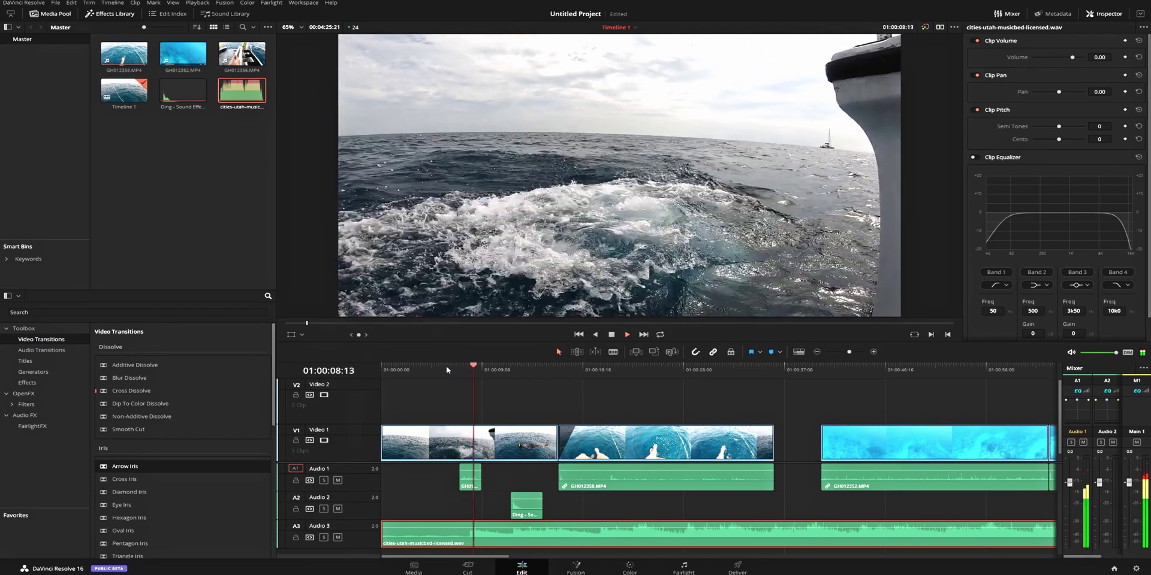
pyautogui.press('space')
# Cut the Audio 3 music where the splash audio begins, delete the opening part and move the rest to start at about 01:00:06:09.
pyautogui.press('b')
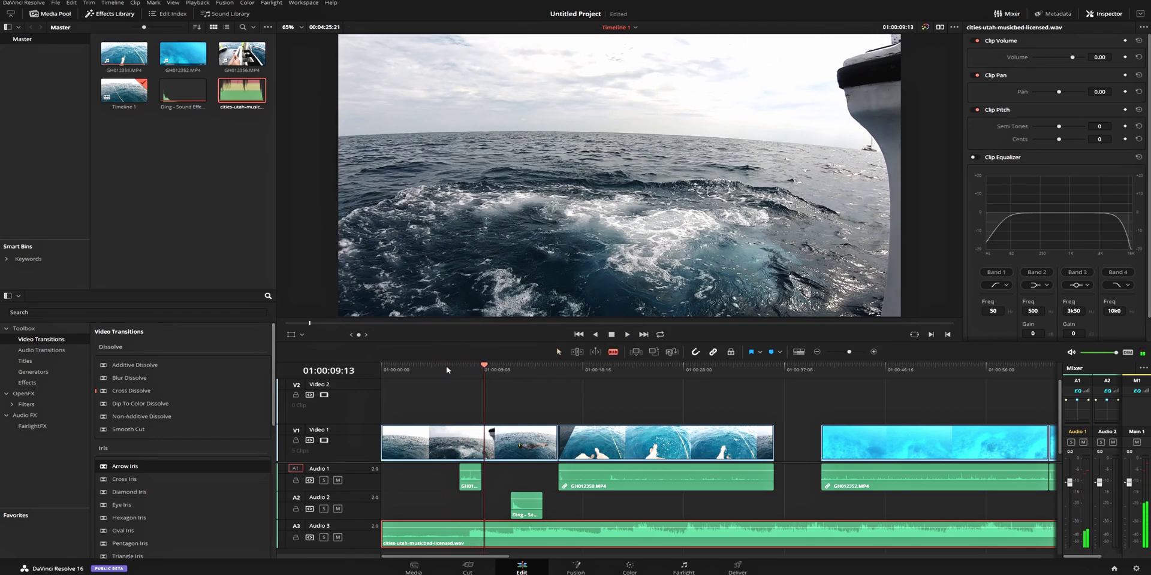
pyautogui.click(460, 535)
pyautogui.press('Delete')
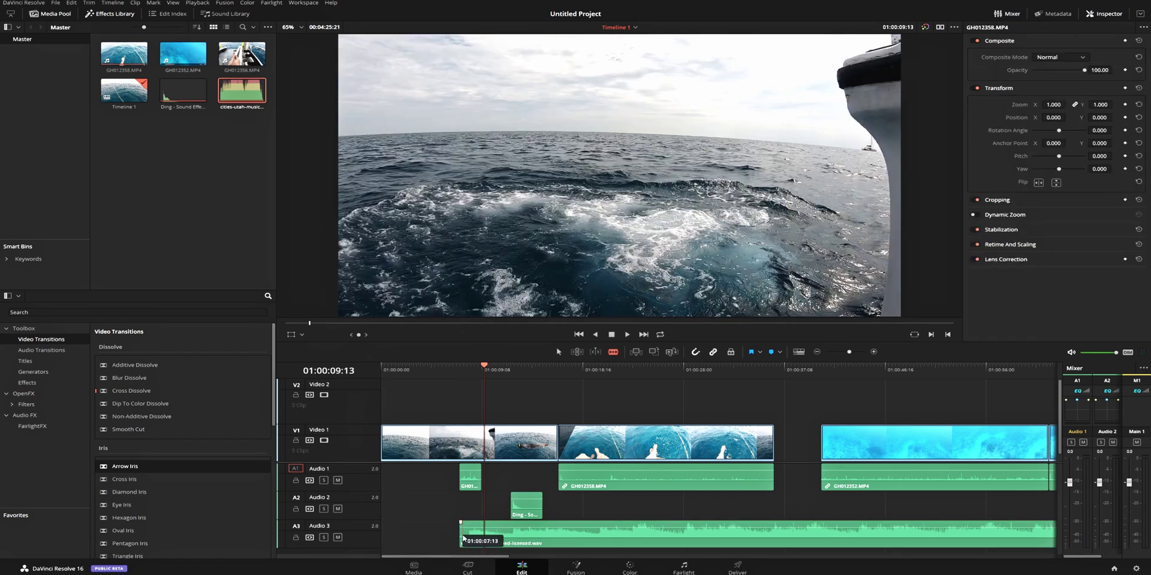
pyautogui.press('a')
pyautogui.moveTo(563, 540); pyautogui.dragTo(552, 539)
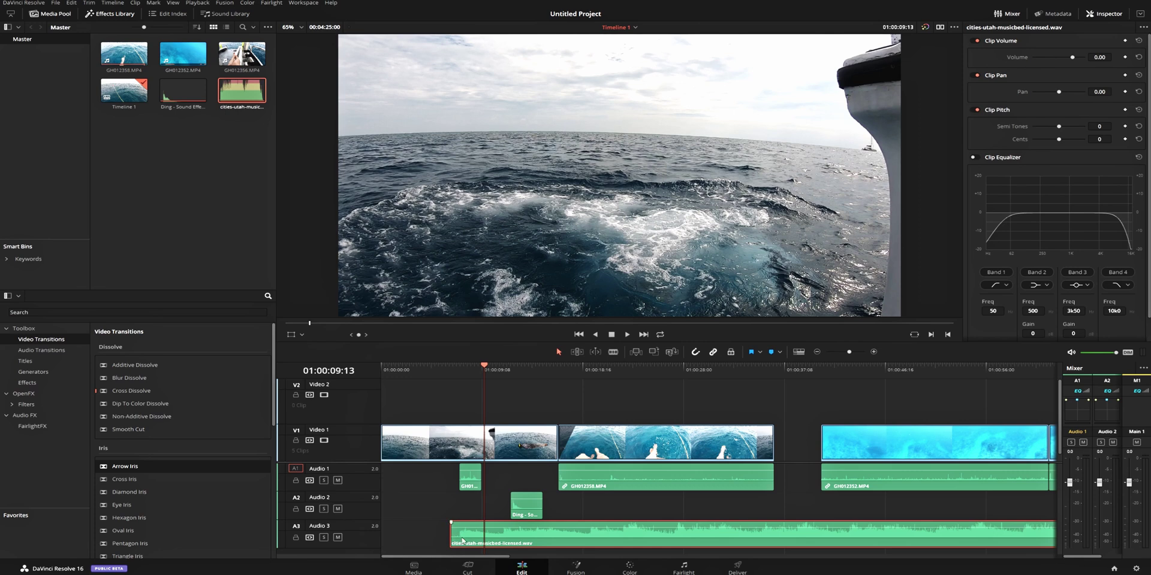
# Play the timeline from the music's start at 01:00:06:09 to check its timing against the splash.
pyautogui.click(450, 371)
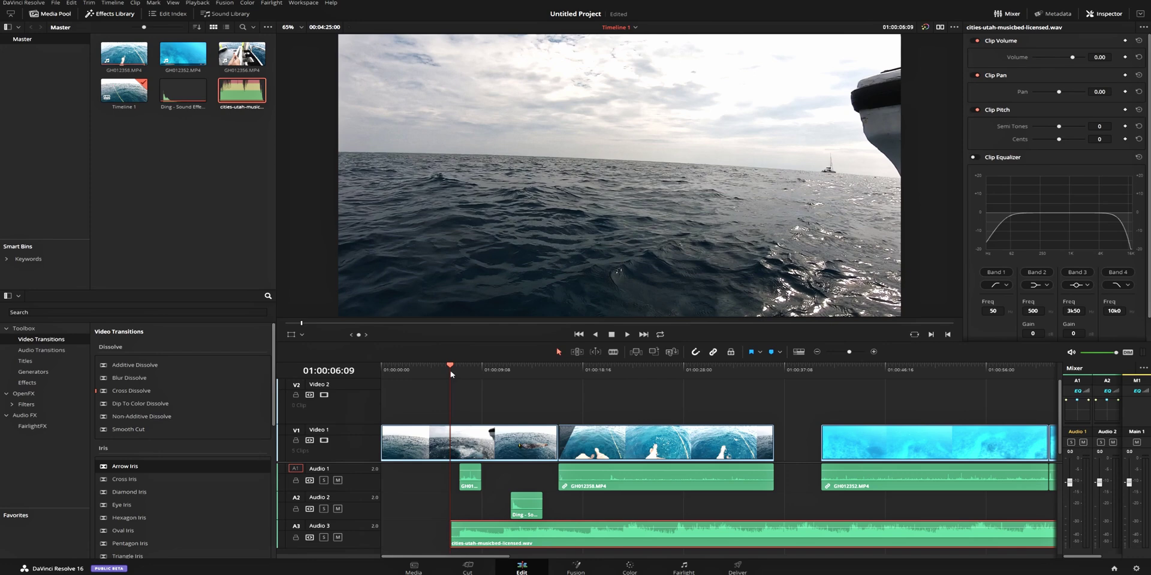
pyautogui.press('space')
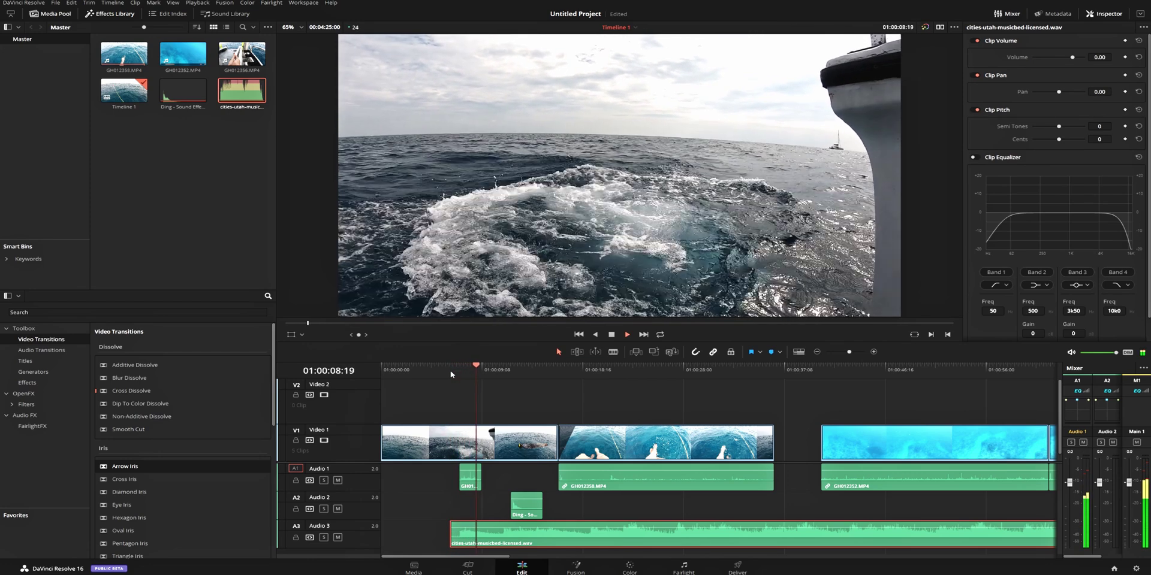
pyautogui.press('space')
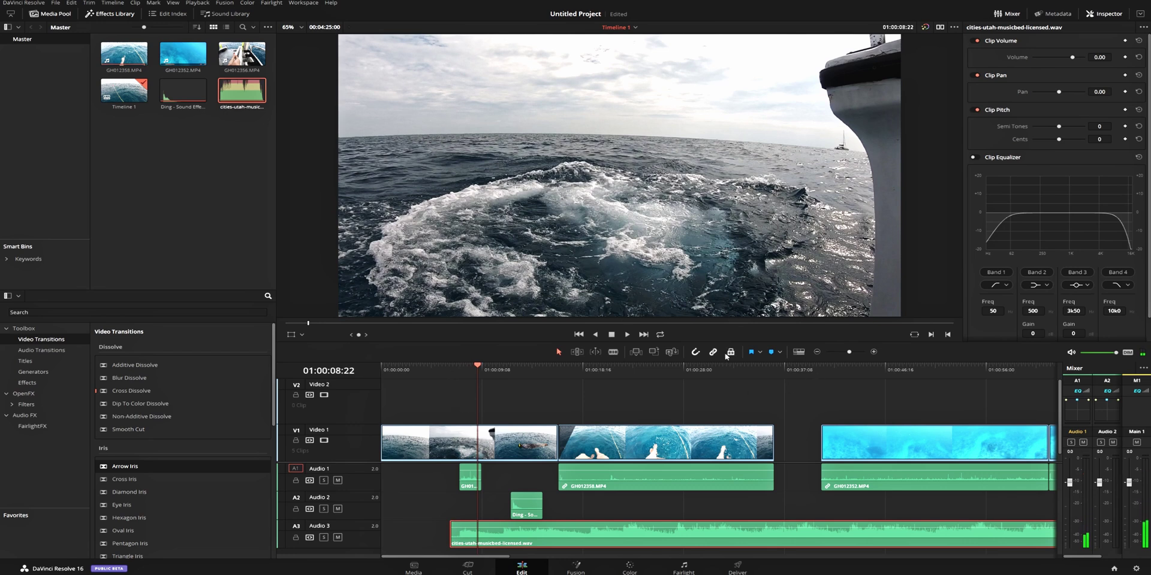
# With snapping turned off, shift the Audio 3 music four frames later, replay it from its start and save the project.
pyautogui.moveTo(494, 543); pyautogui.dragTo(496, 543)
pyautogui.click(452, 367)
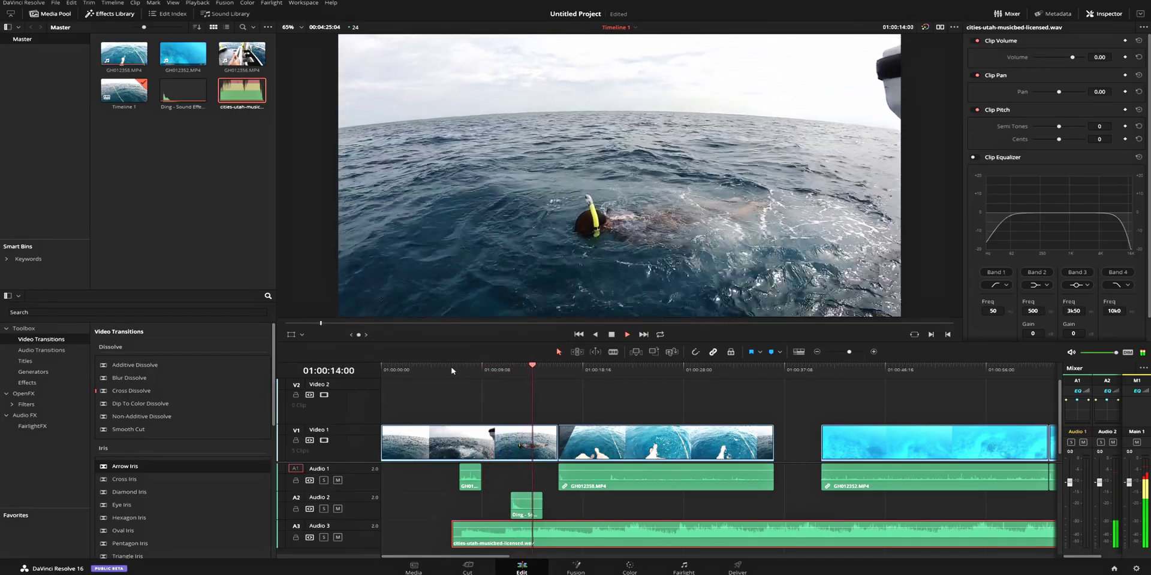
pyautogui.press('space')
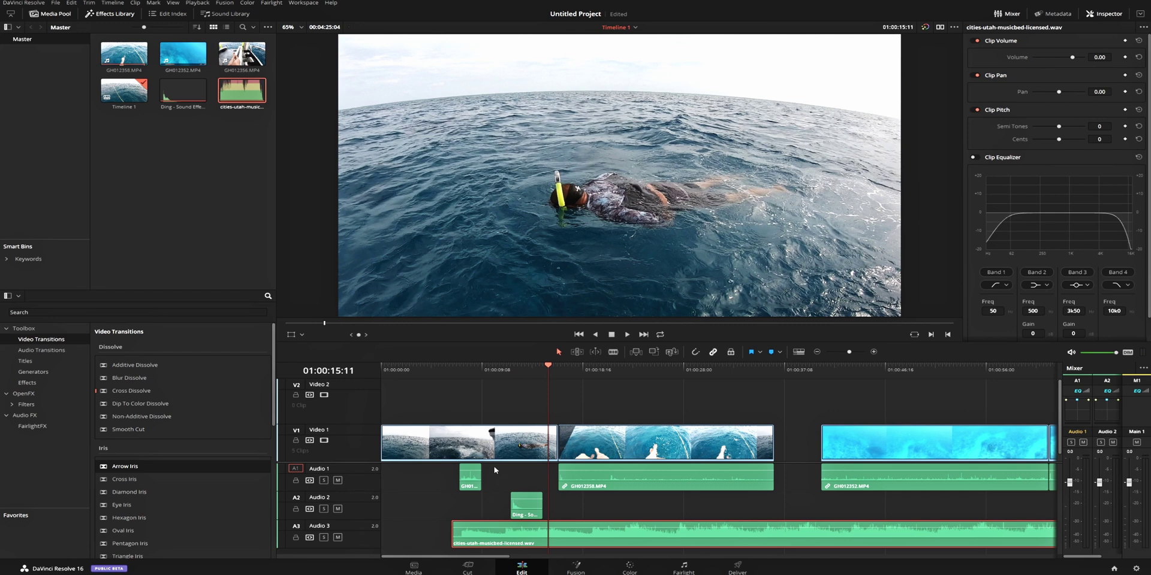
pyautogui.hotkey('ctrl', 's')
# Select the Audio 3 track and make it the destination track for audio edits.
pyautogui.click(358, 531)
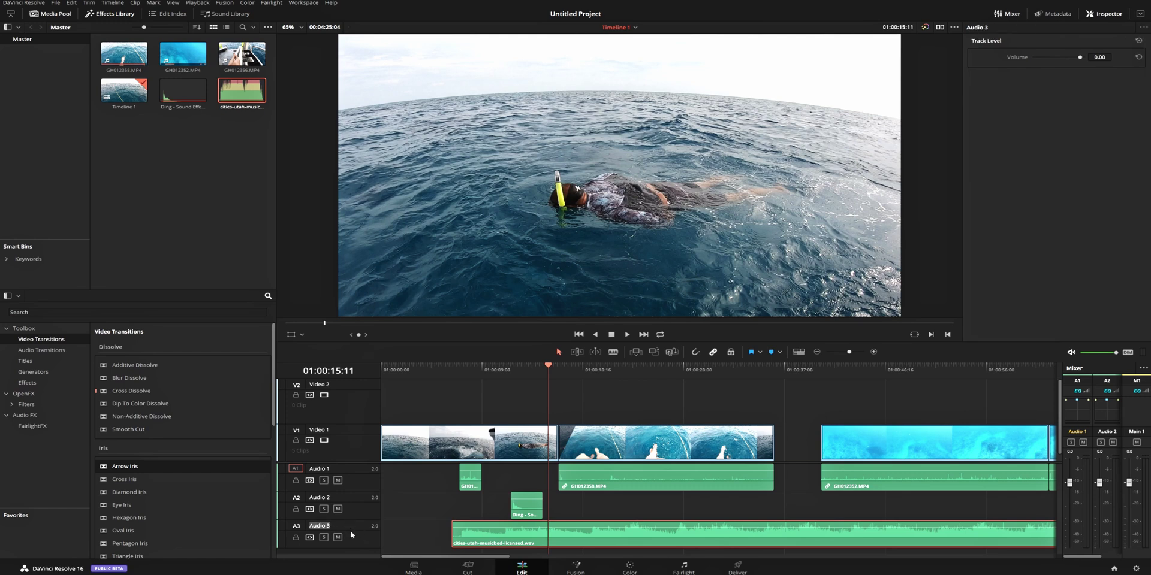
pyautogui.click(362, 486)
pyautogui.click(355, 539)
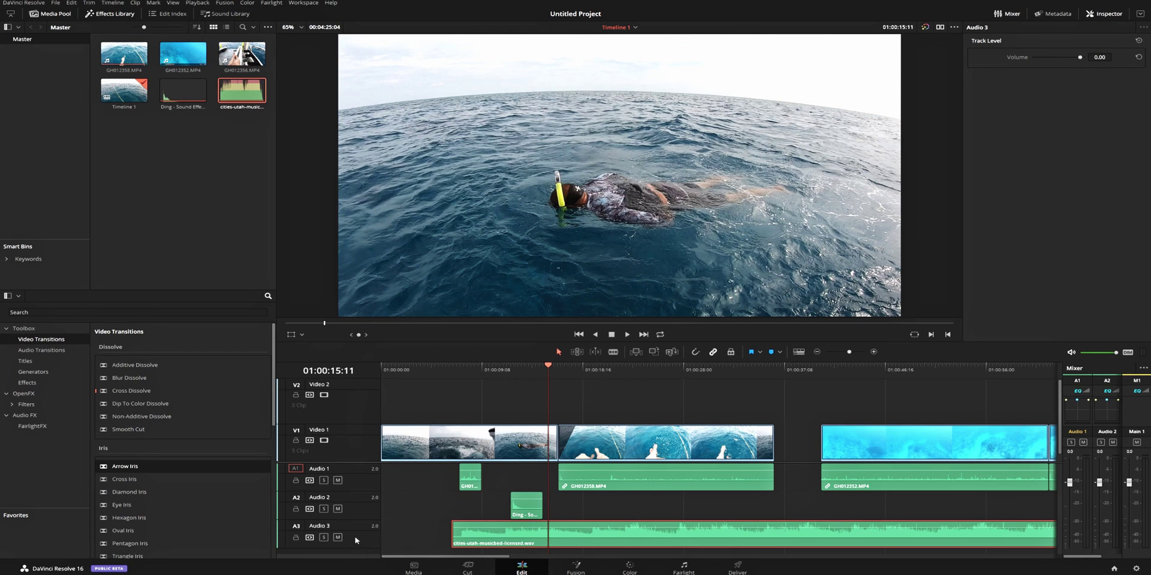
pyautogui.click(300, 529)
# Lower the Audio 3 track volume to -19.60 and play the timeline from 01:00:07:00.
pyautogui.moveTo(489, 529)
pyautogui.moveTo(1080, 59); pyautogui.dragTo(1070, 59)
pyautogui.click(465, 368)
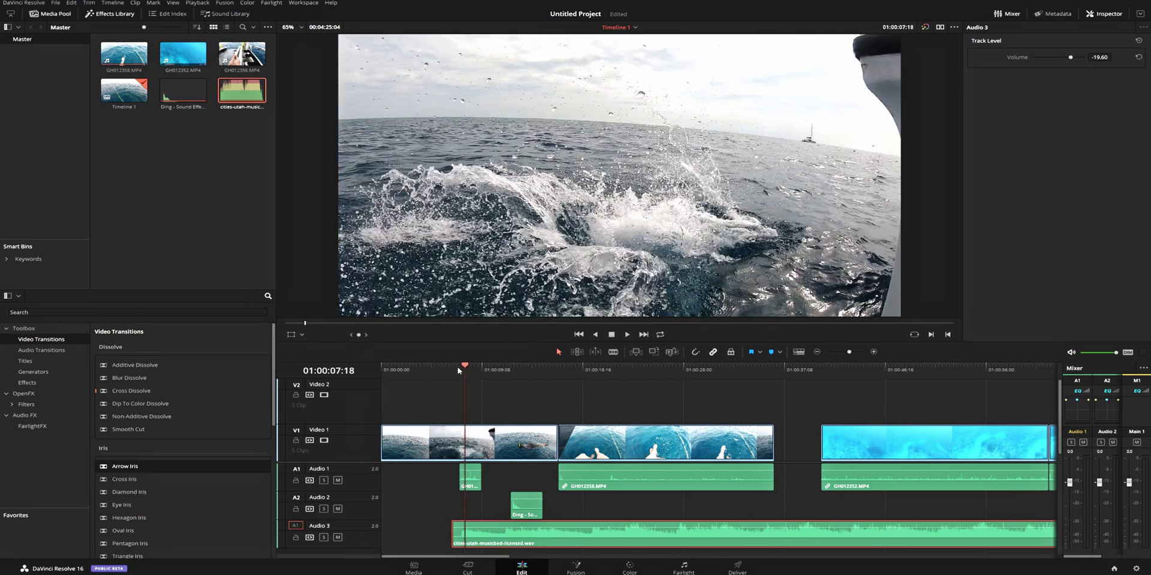
pyautogui.click(457, 370)
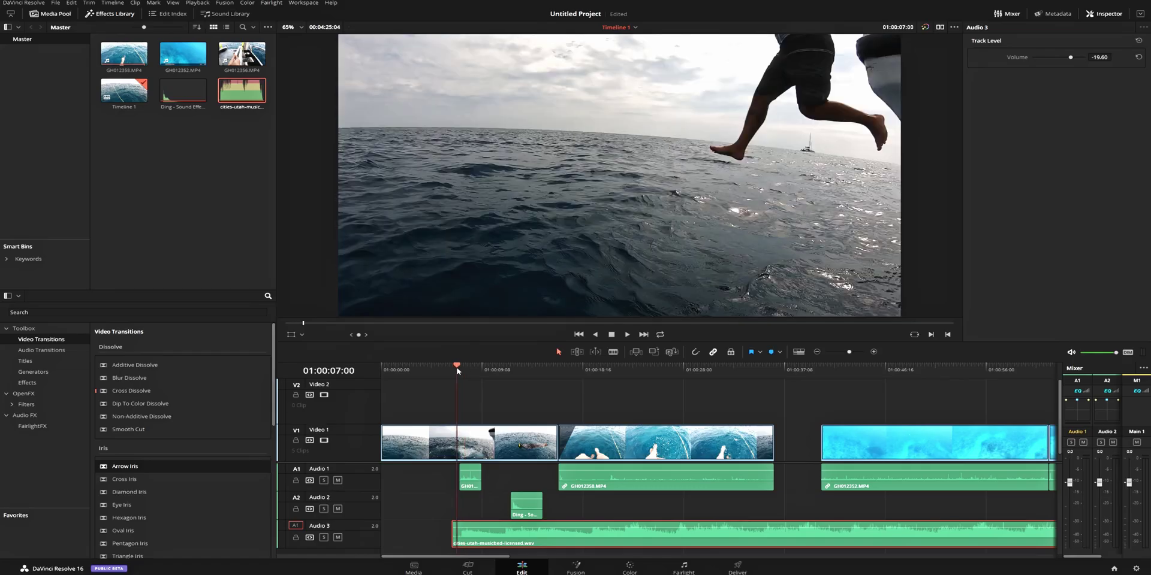
pyautogui.press('space')
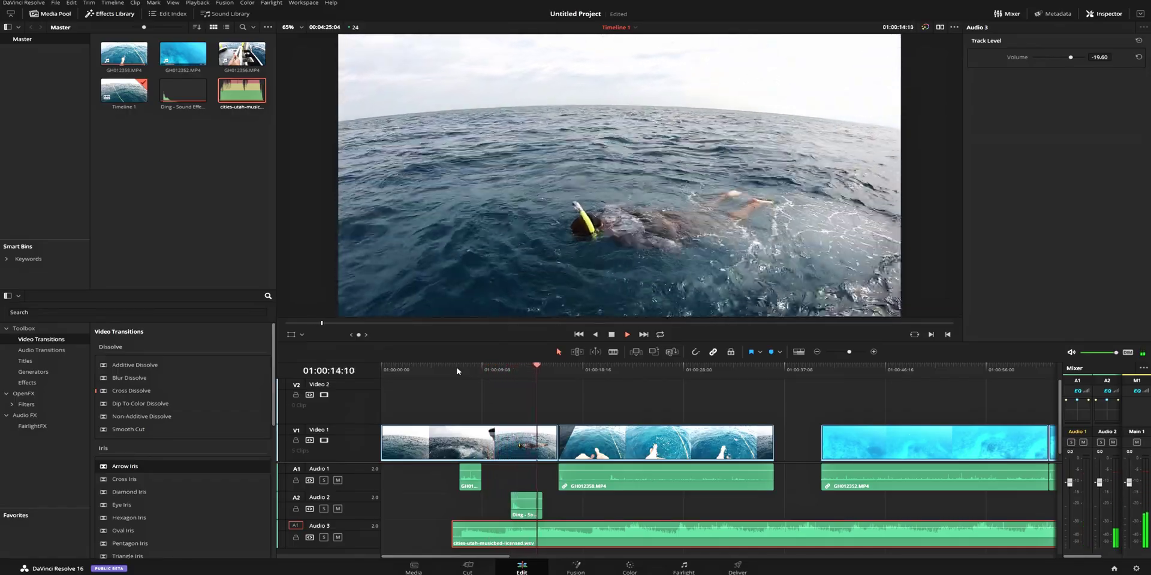
pyautogui.press('space')
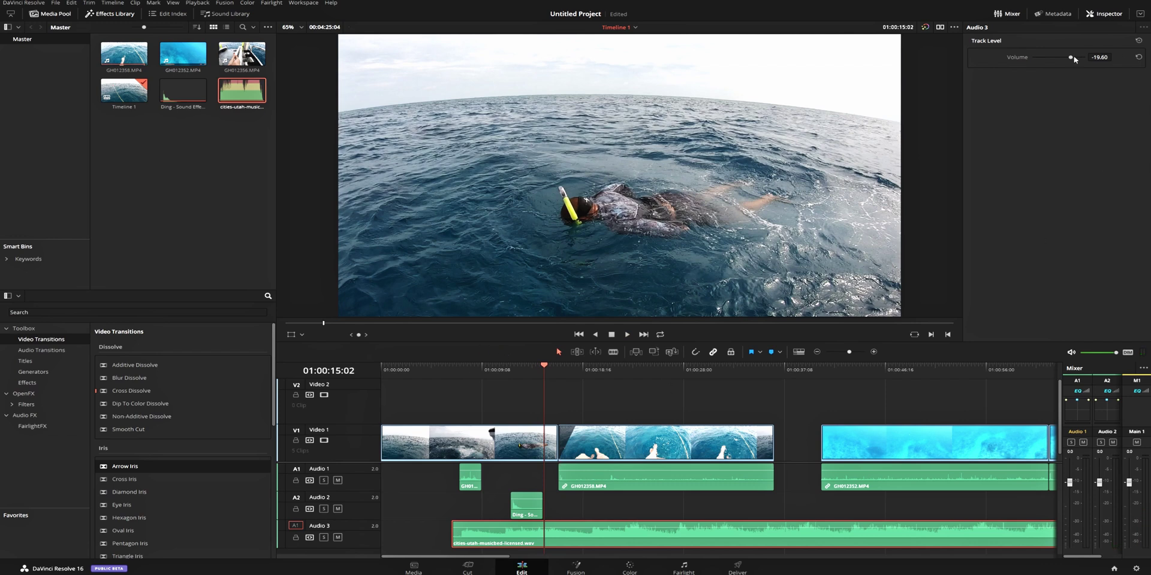
# Raise the Audio 3 track volume to 10.00 and play the timeline from 01:00:06:15.
pyautogui.moveTo(1070, 57); pyautogui.dragTo(1085, 57)
pyautogui.click(454, 366)
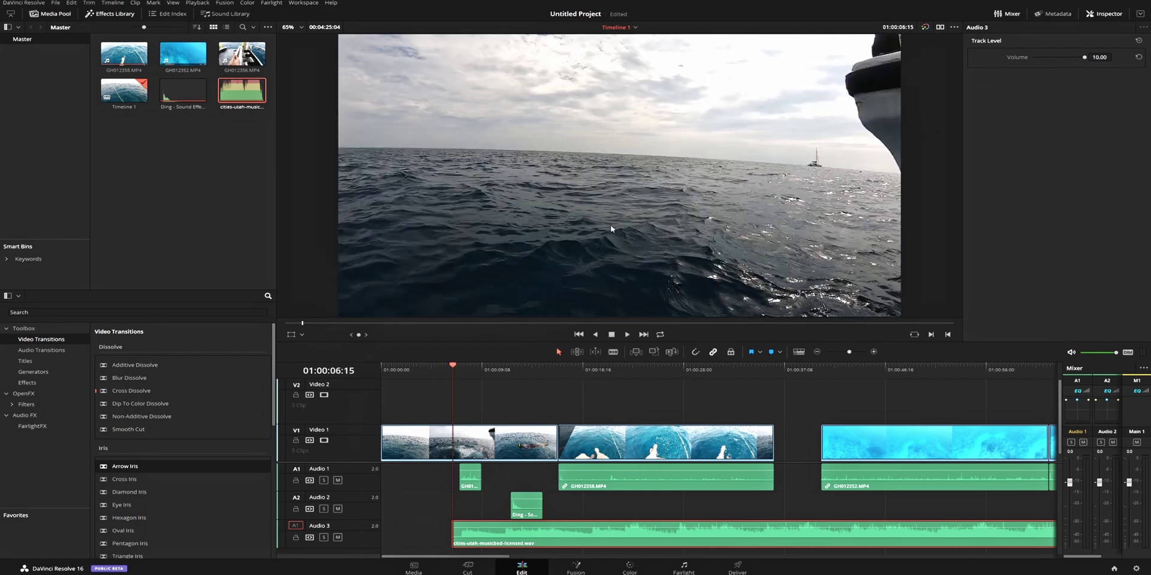
pyautogui.press('space')
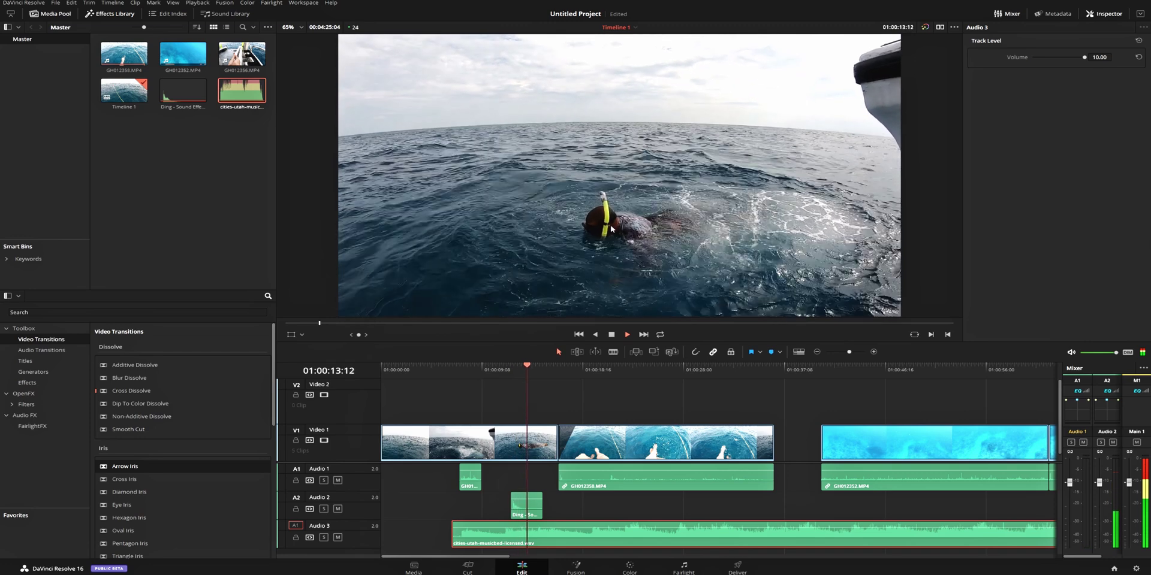
pyautogui.press('space')
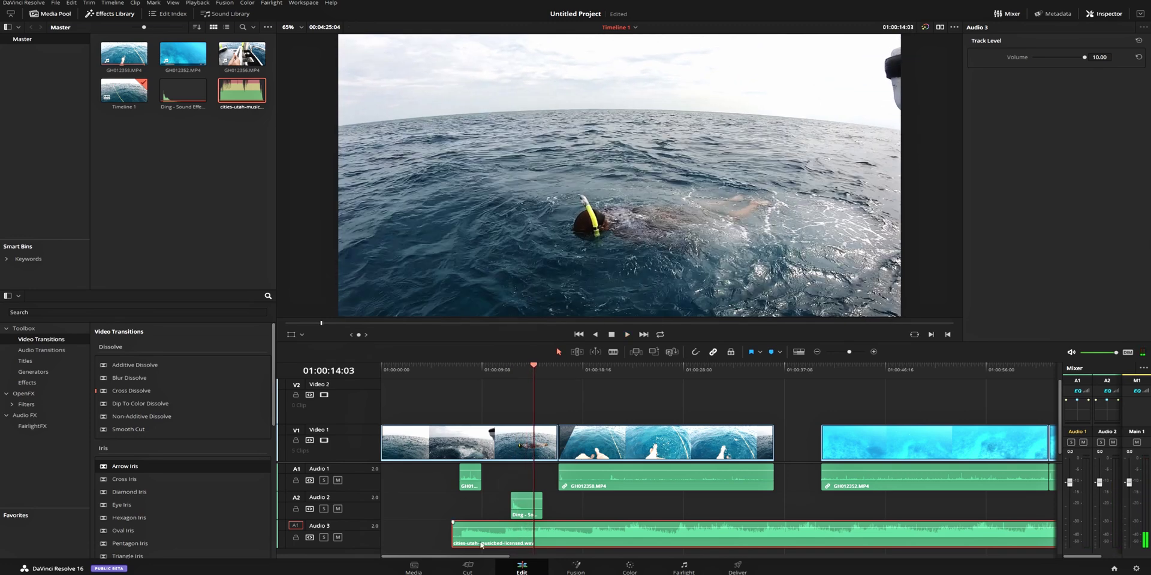
# Compare the audio settings of the Ding clip and the second GH012358.MP4 clip with the Audio 3 track level.
pyautogui.click(527, 505)
pyautogui.click(598, 489)
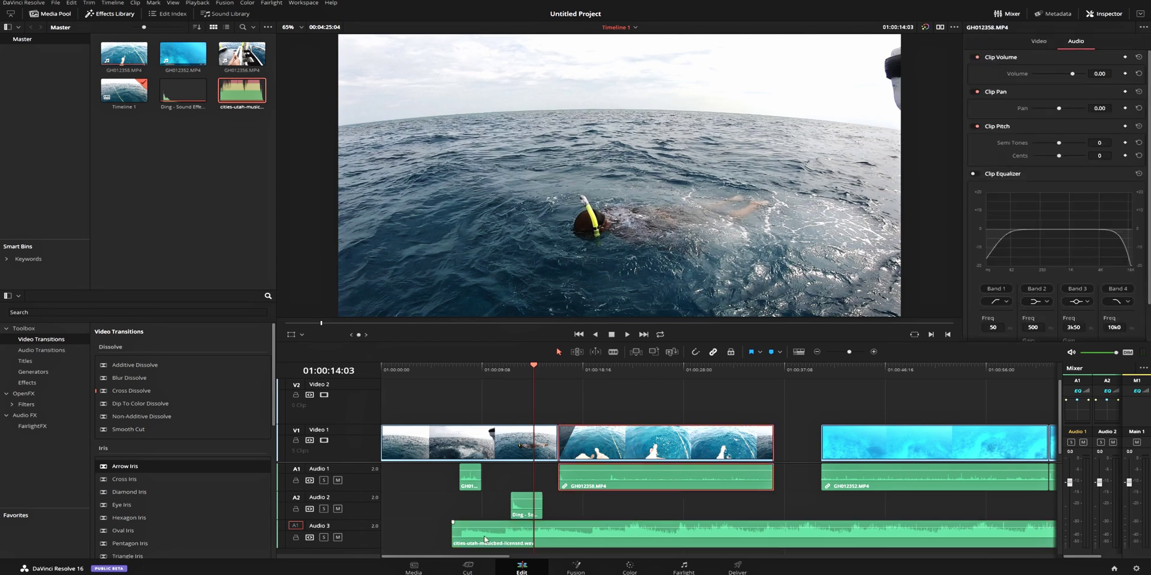
pyautogui.click(365, 532)
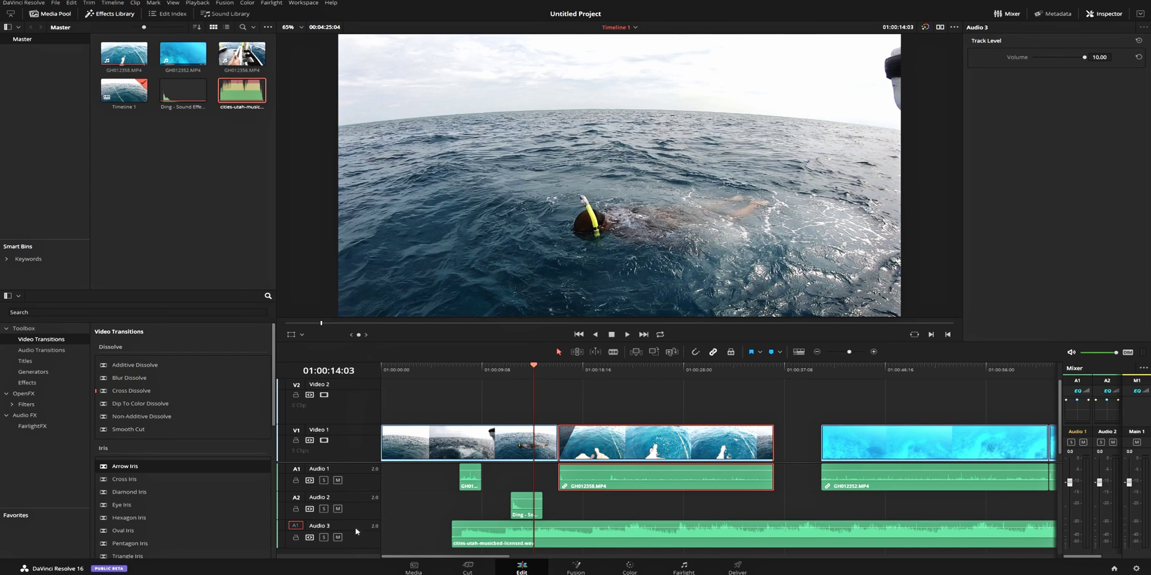
# Try panning the splash audio clip on Audio 1 to -100.00, then reset its pan to 0.00.
pyautogui.click(473, 487)
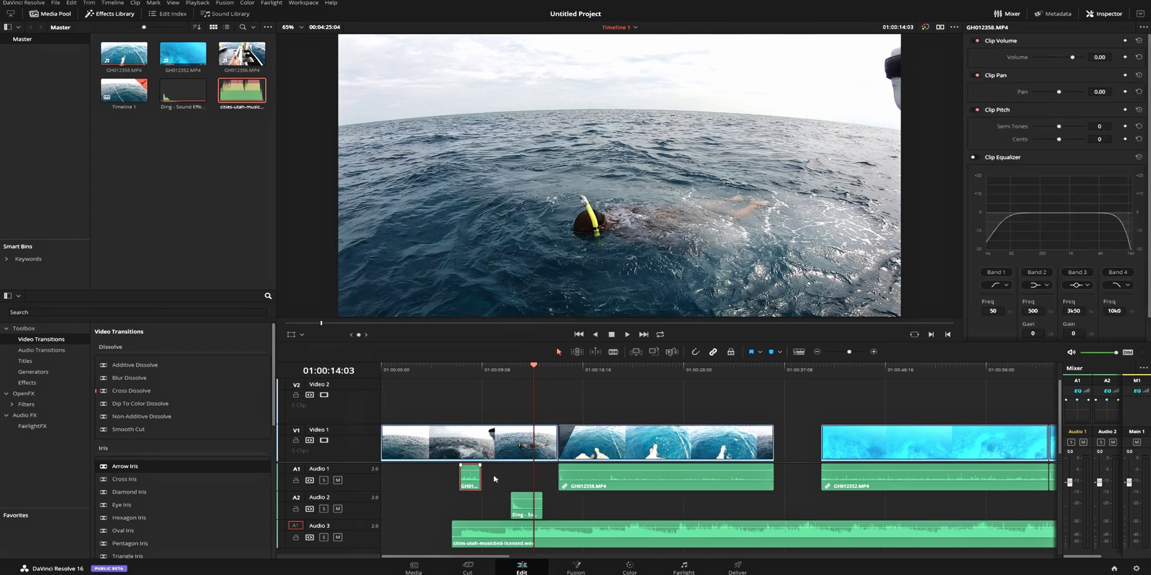
pyautogui.moveTo(1058, 93); pyautogui.dragTo(1002, 96)
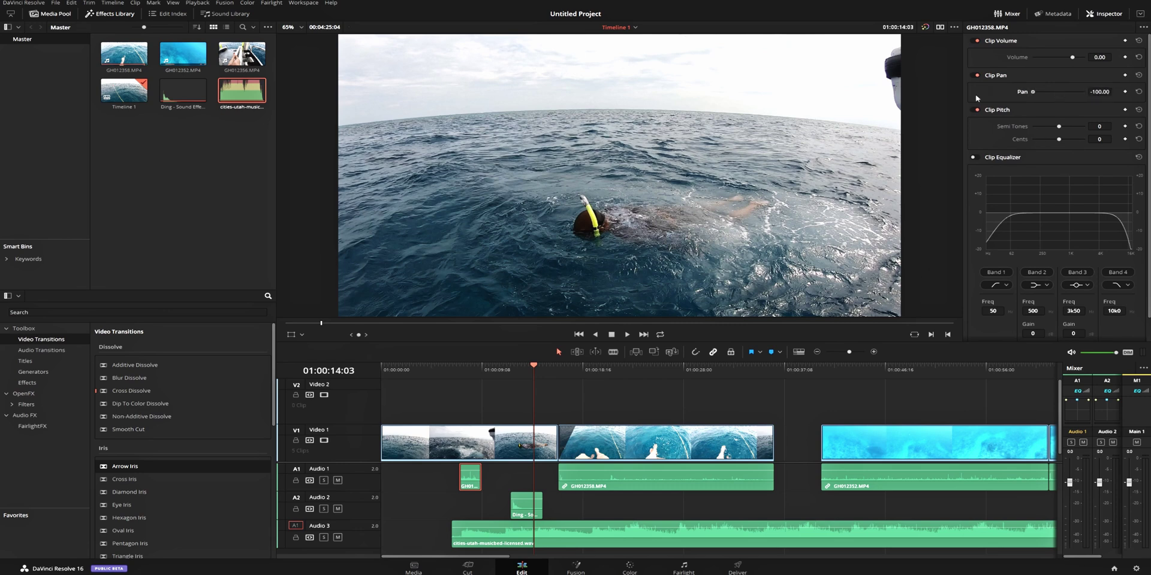
pyautogui.doubleClick(1022, 93)
pyautogui.moveTo(1059, 93); pyautogui.dragTo(1058, 93)
pyautogui.doubleClick(1022, 93)
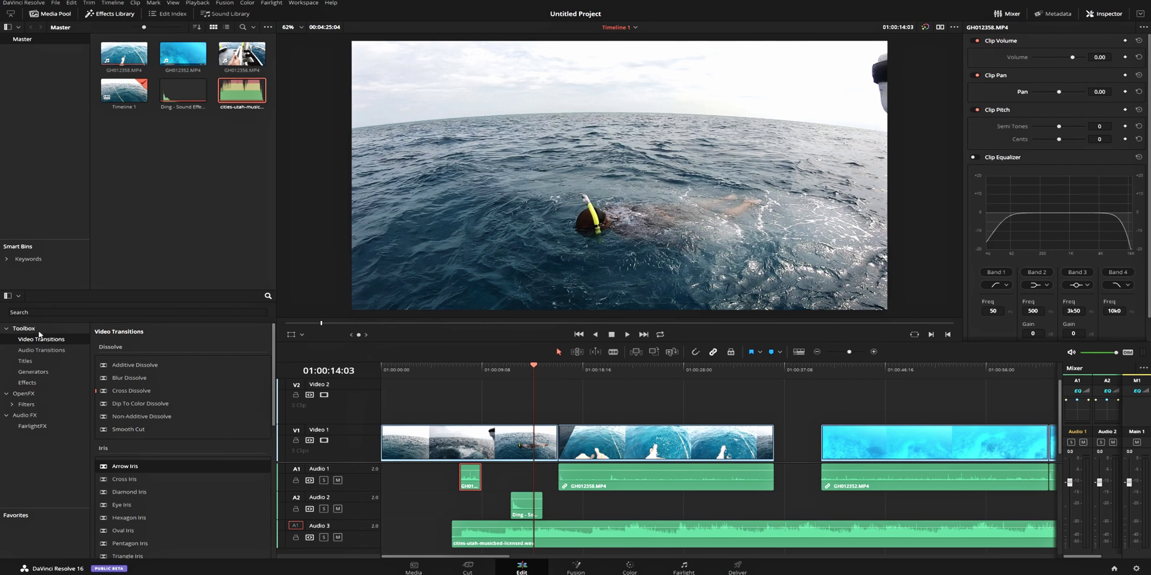
# Apply the FairlightFX Noise Reduction effect with Auto Speech Mode to the splash audio clip on Audio 1 and play it.
pyautogui.click(34, 426)
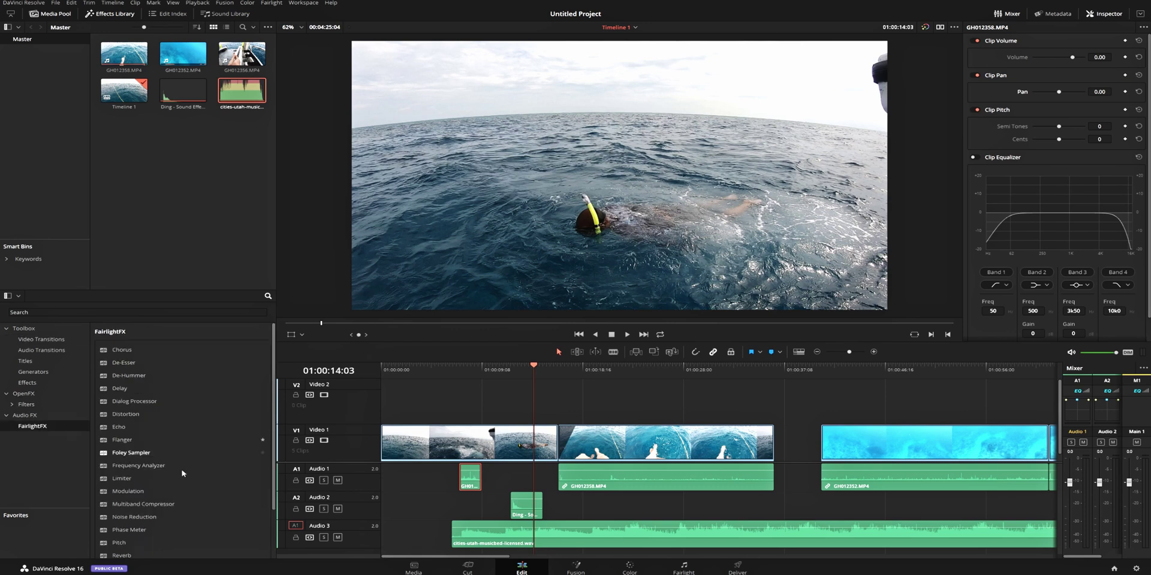
pyautogui.scroll(-3, 174, 455)
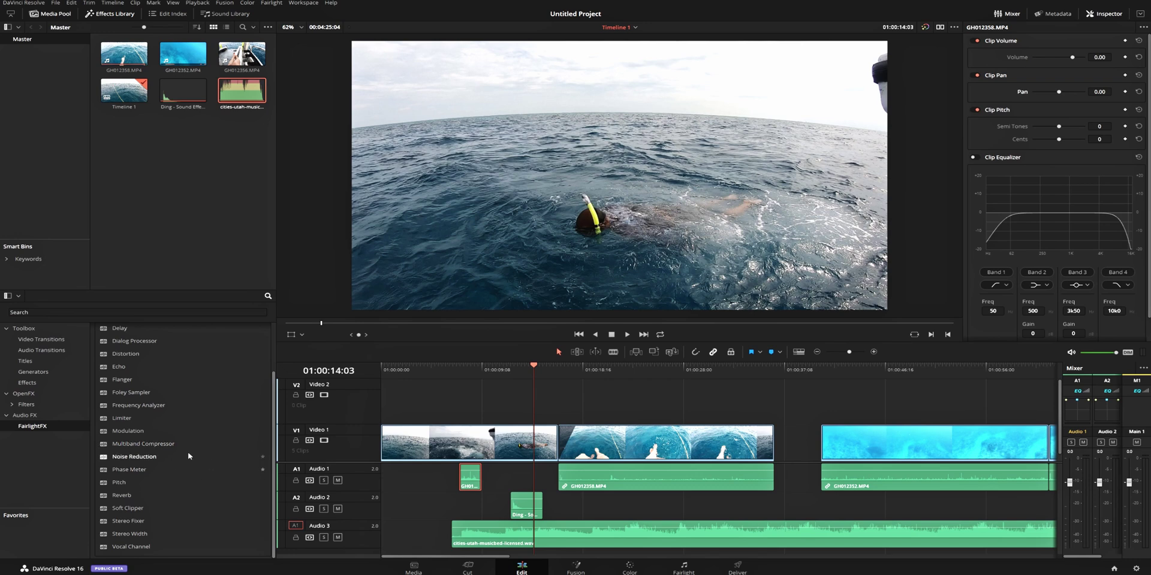
pyautogui.moveTo(141, 460); pyautogui.dragTo(470, 483)
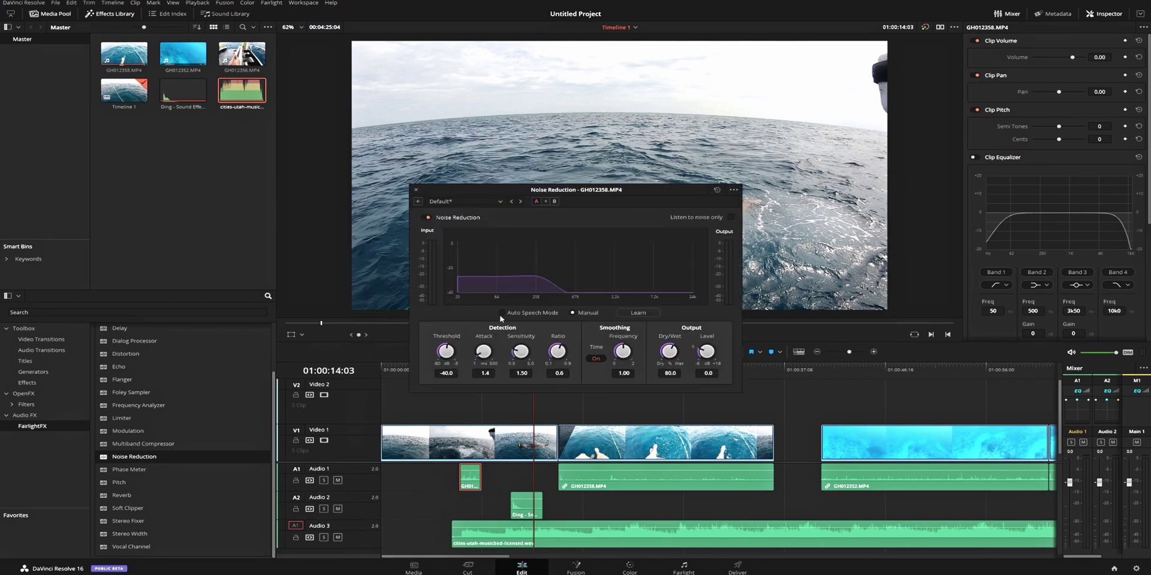
pyautogui.click(501, 313)
pyautogui.click(416, 190)
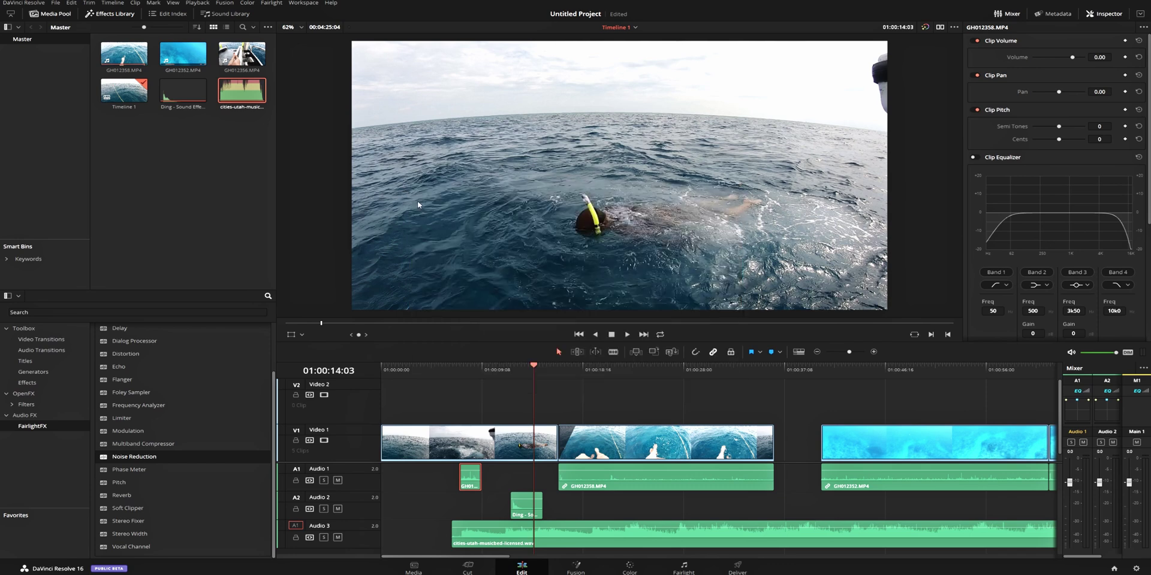
pyautogui.click(461, 370)
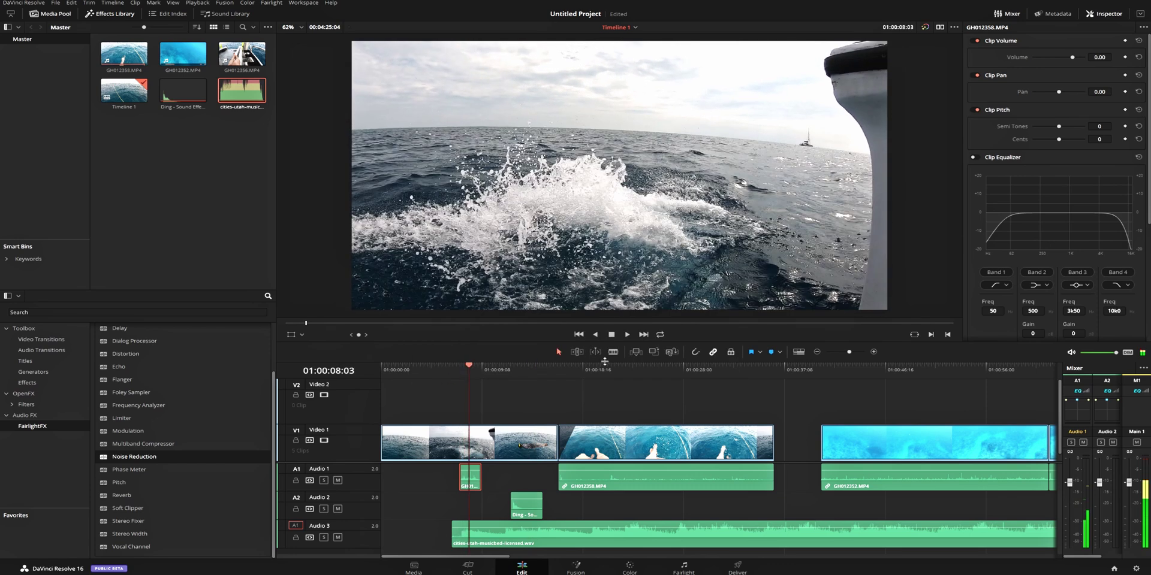
# Reset the Audio 3 track volume to its default and reselect the splash audio clip on Audio 1.
pyautogui.click(534, 536)
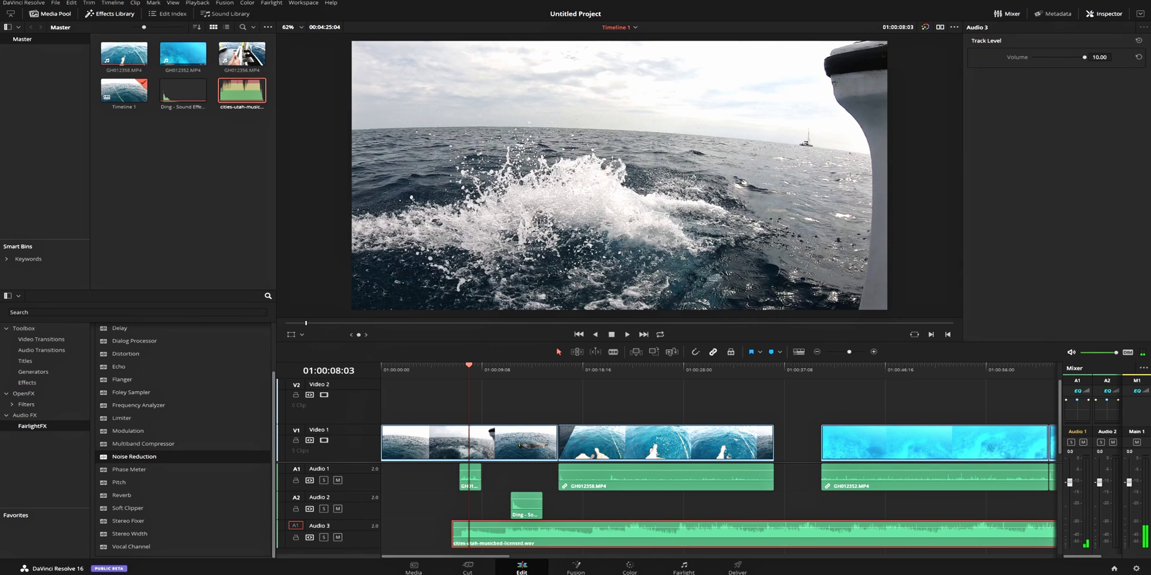
pyautogui.click(1138, 57)
pyautogui.click(469, 490)
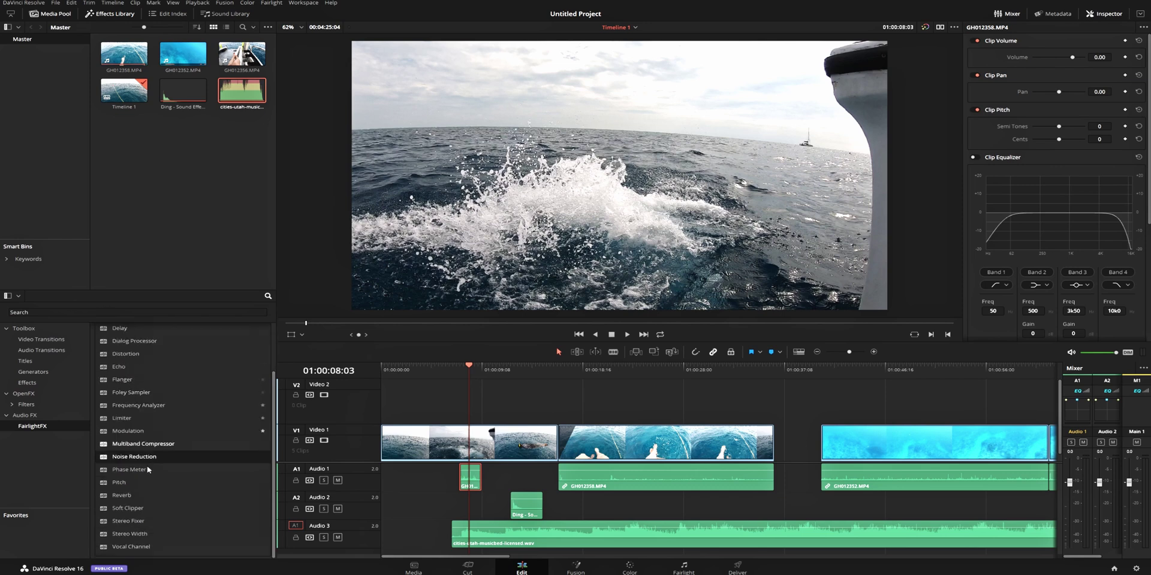
pyautogui.scroll(3, 132, 372)
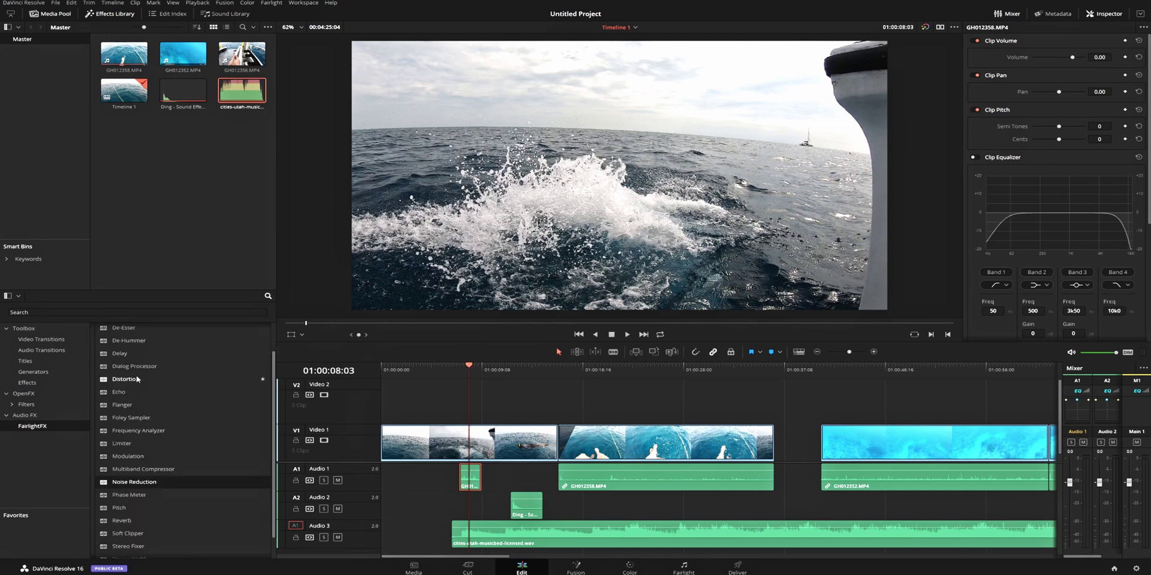
pyautogui.scroll(-3, 169, 391)
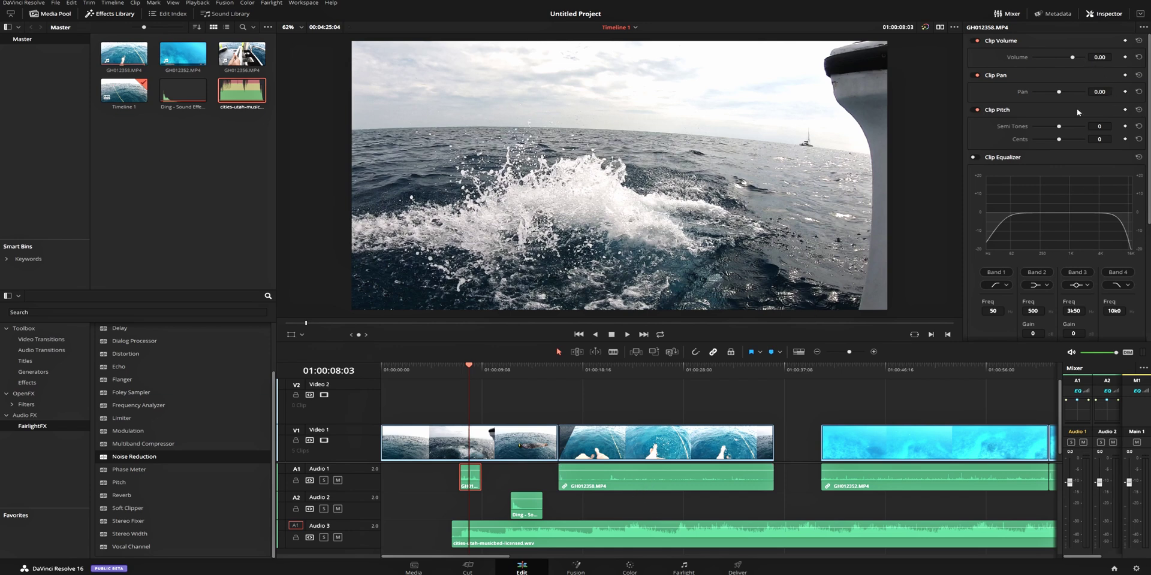
pyautogui.click(1103, 13)
pyautogui.click(1102, 14)
# Lower the volume of the music clip on Audio 3 and play from the start of the splash audio clip at 01:00:07:06.
pyautogui.moveTo(469, 372); pyautogui.dragTo(459, 372)
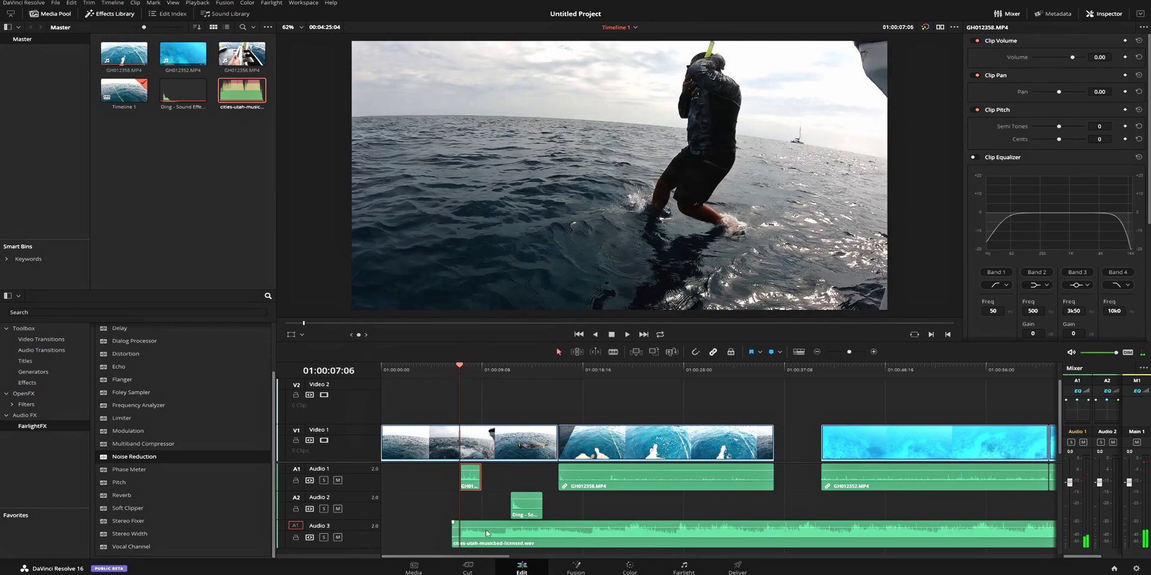
pyautogui.moveTo(514, 526); pyautogui.dragTo(547, 529)
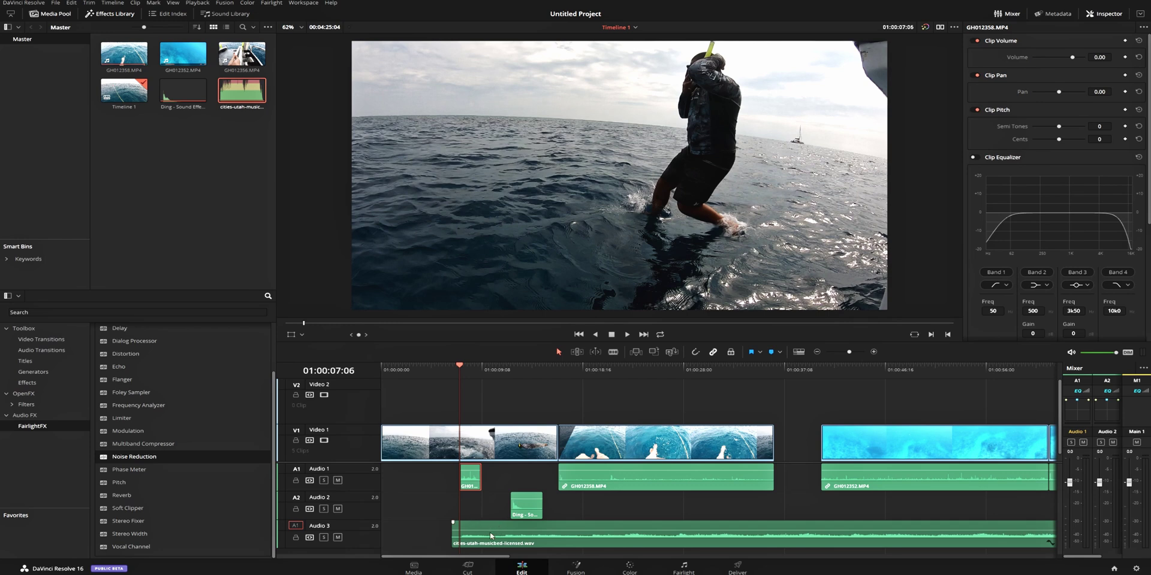
pyautogui.press('space')
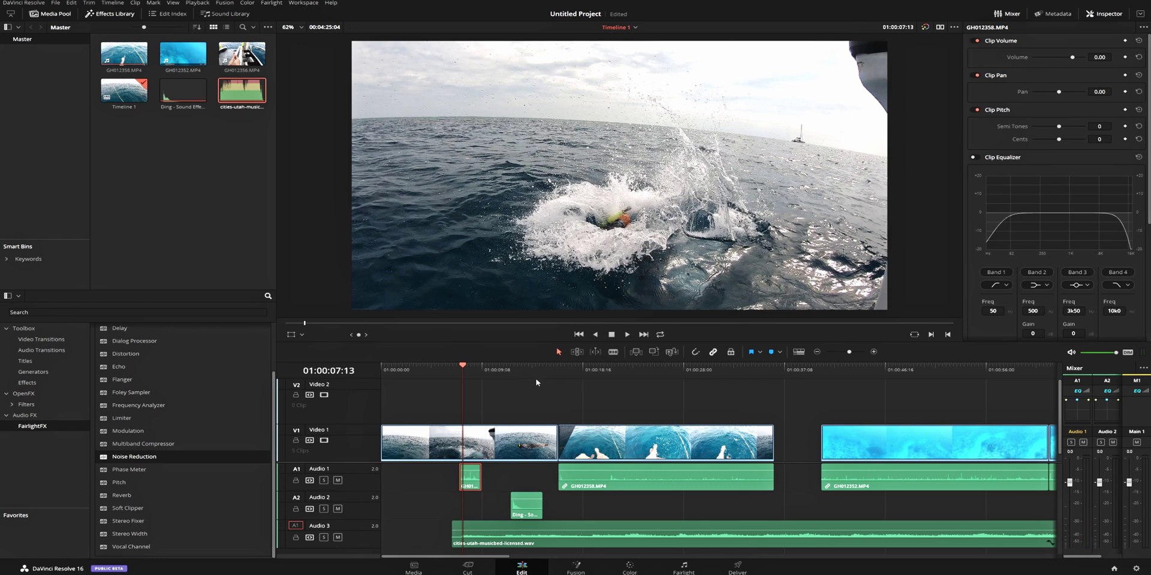
pyautogui.scroll(2, 219, 425)
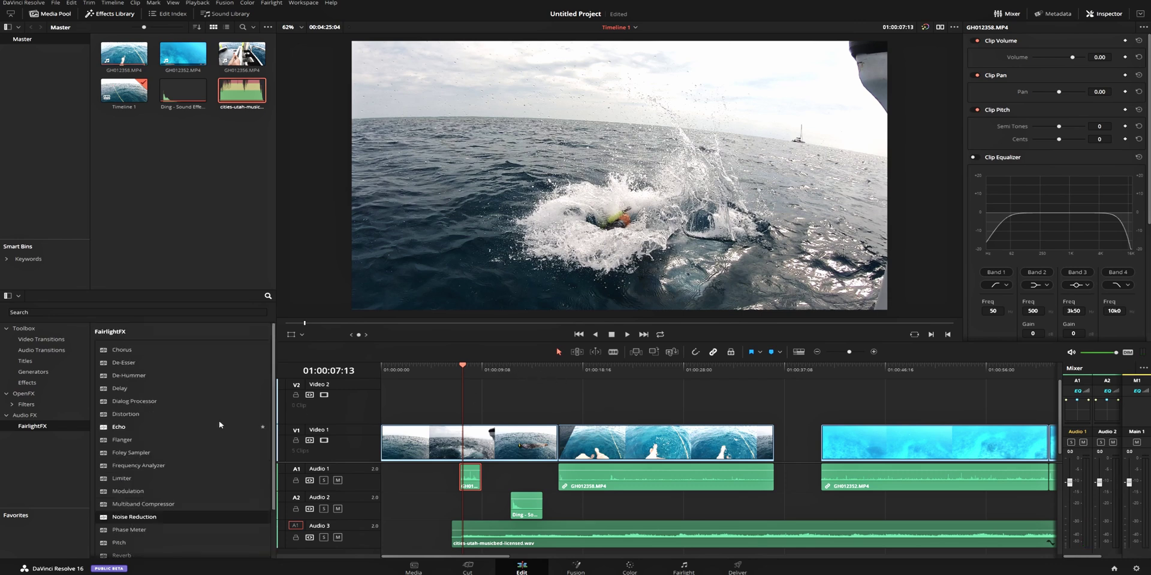
pyautogui.scroll(-2, 219, 424)
pyautogui.hscroll(3, 571, 408)
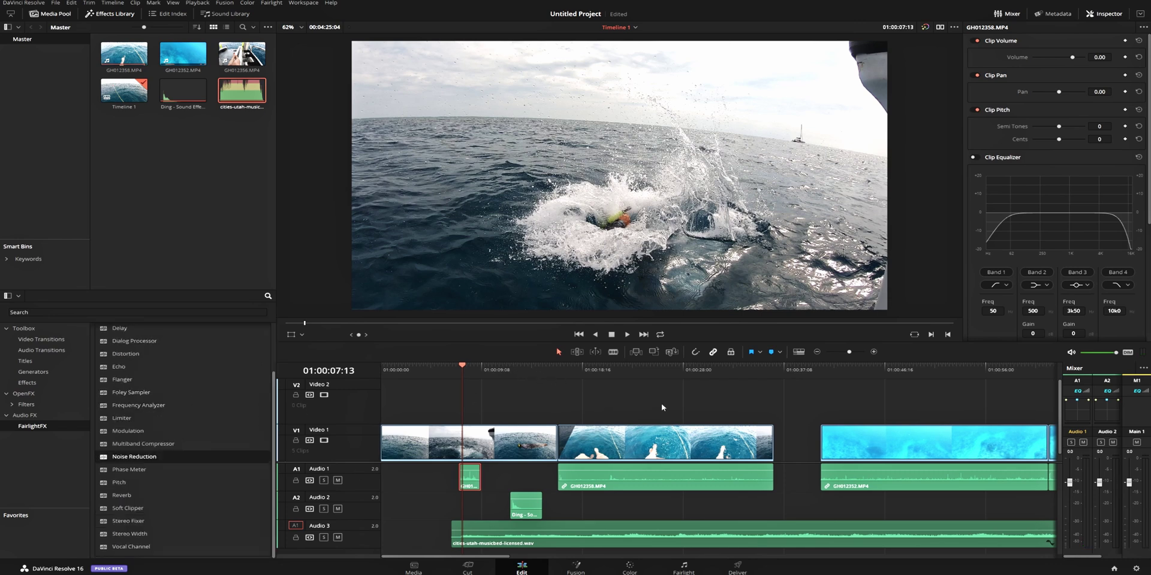
pyautogui.hscroll(2, 505, 390)
pyautogui.scroll(-1, 467, 383)
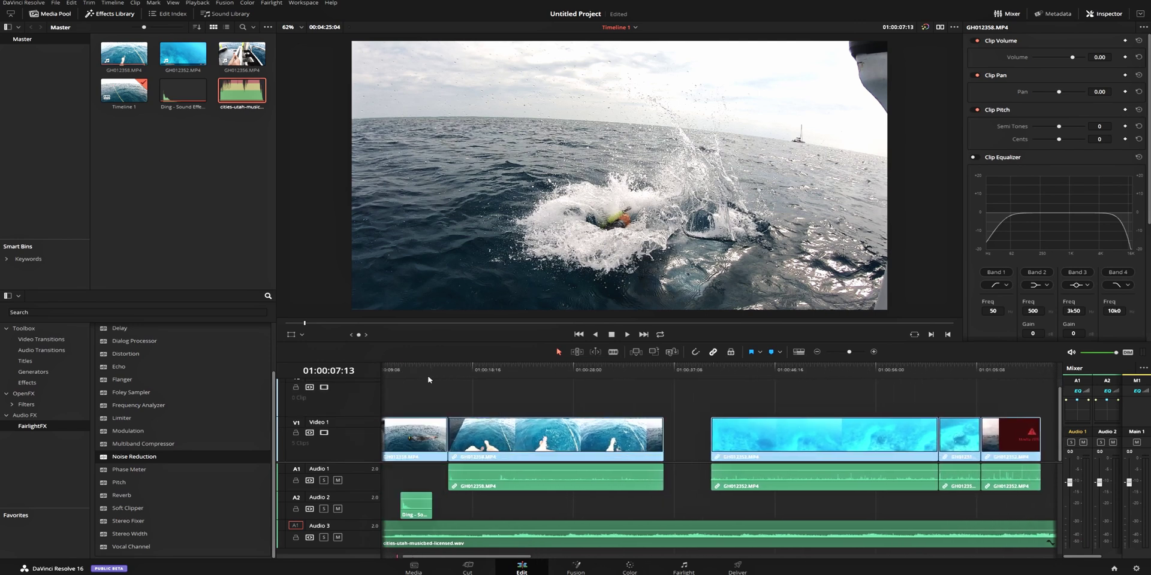